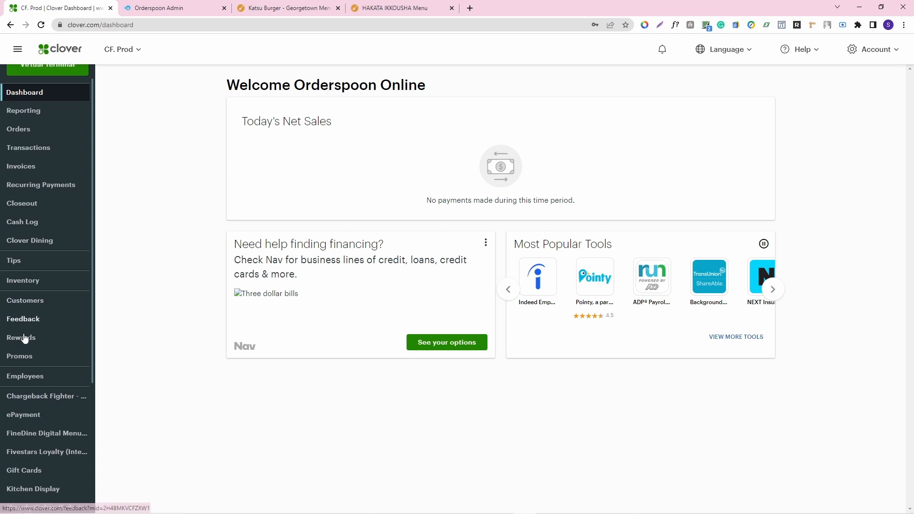
- Search the additional tools marketplace for "contactless dining" and open the Online Orders + Contactless Dining app page
{"action": "scroll", "coordinate": [73, 339], "scroll_direction": "down", "scroll_amount": 3}
{"action": "scroll", "coordinate": [72, 339], "scroll_direction": "down", "scroll_amount": 1}
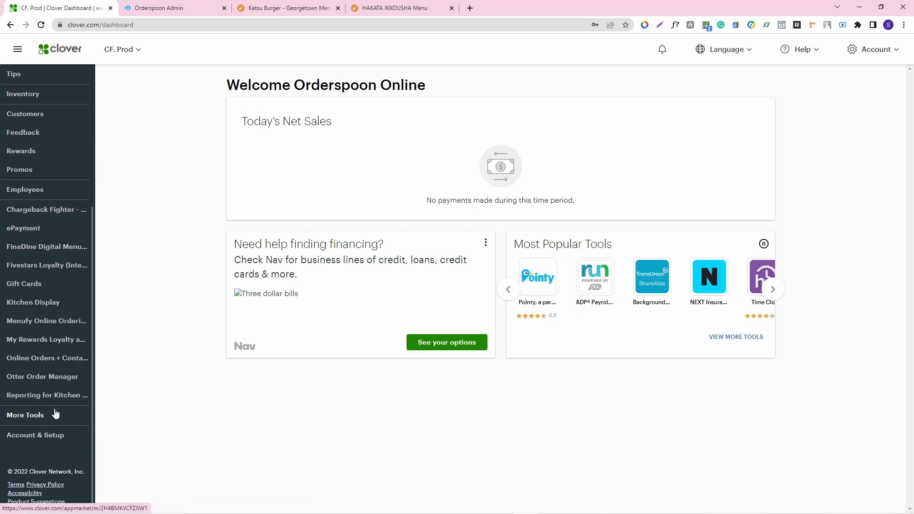
{"action": "left_click", "coordinate": [36, 424]}
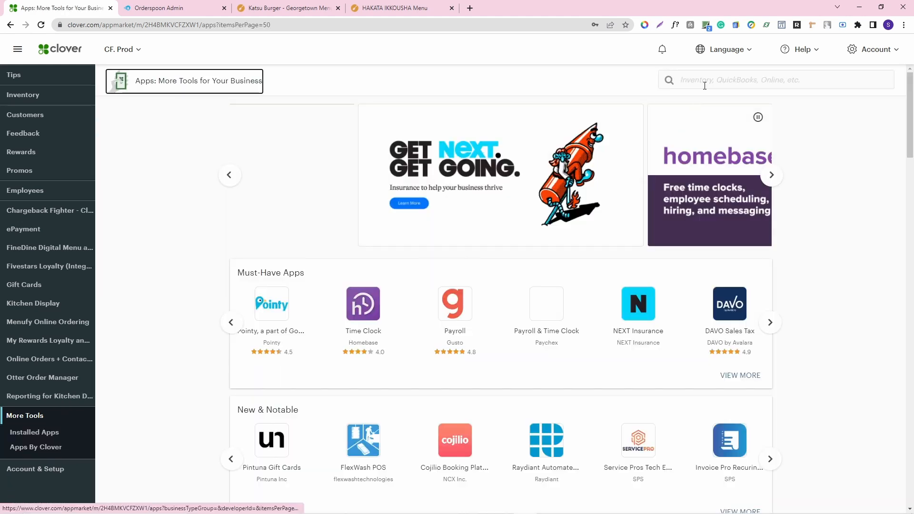
{"action": "left_click", "coordinate": [704, 84]}
{"action": "type", "text": "conta"}
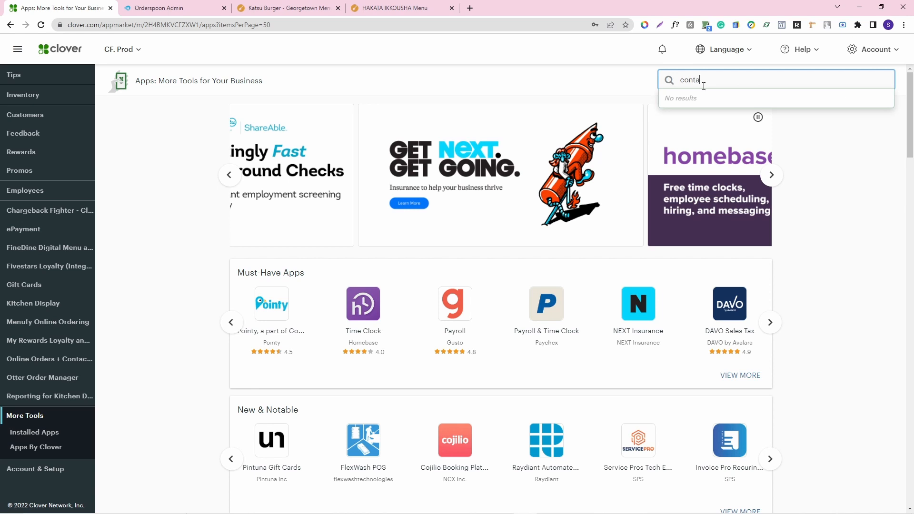
{"action": "type", "text": "ctless dining"}
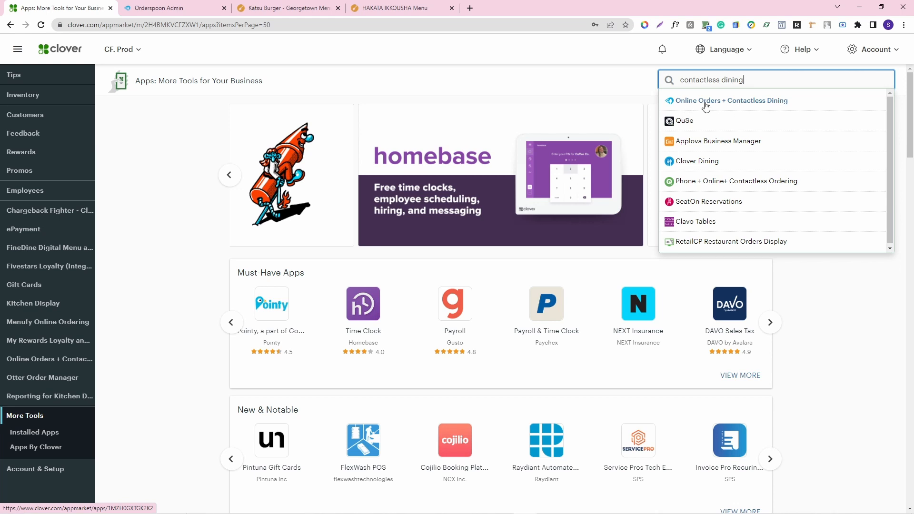
{"action": "left_click", "coordinate": [762, 105]}
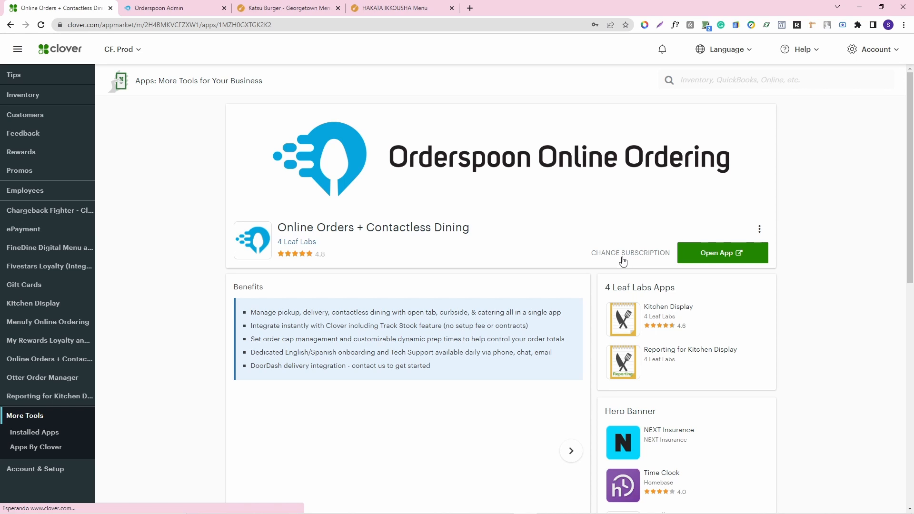
- Review the app's subscription tiers through Platinum+Contactless, and leave without updating the subscription
{"action": "left_click", "coordinate": [761, 230]}
{"action": "left_click", "coordinate": [845, 205]}
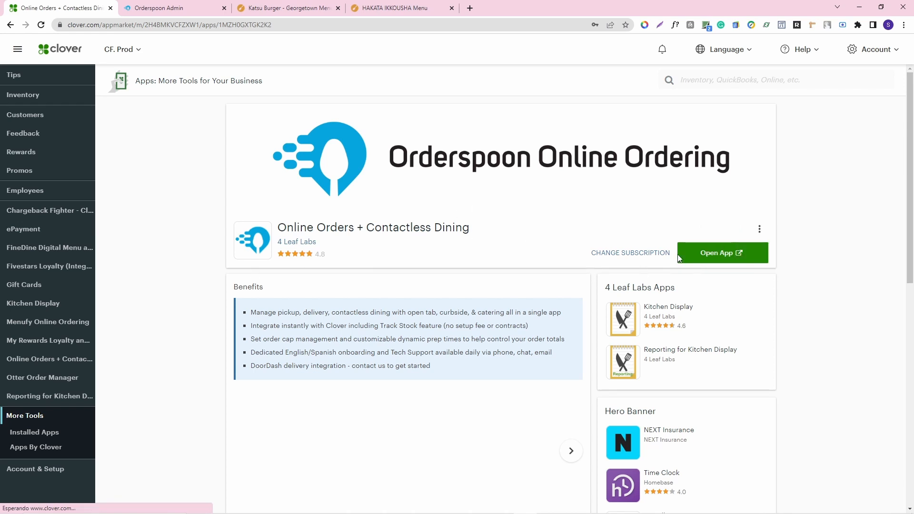
{"action": "scroll", "coordinate": [666, 252], "scroll_direction": "down", "scroll_amount": 1}
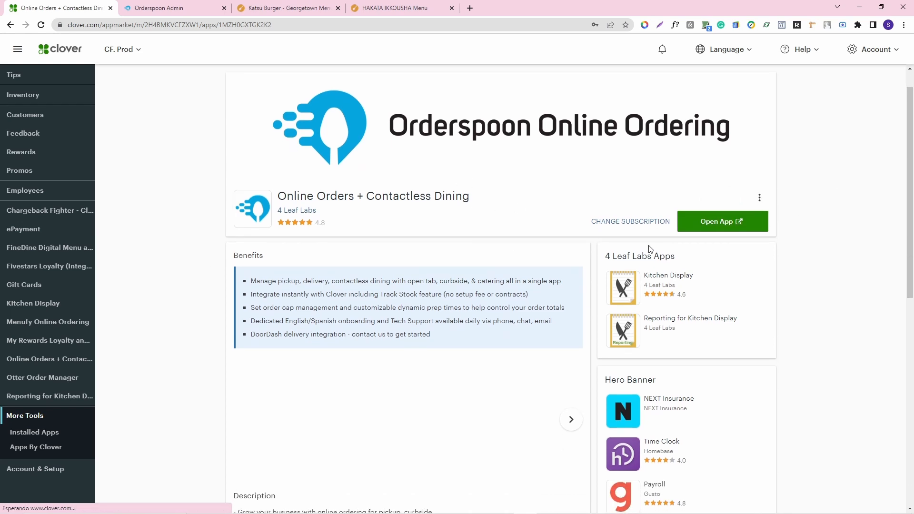
{"action": "left_click", "coordinate": [633, 222]}
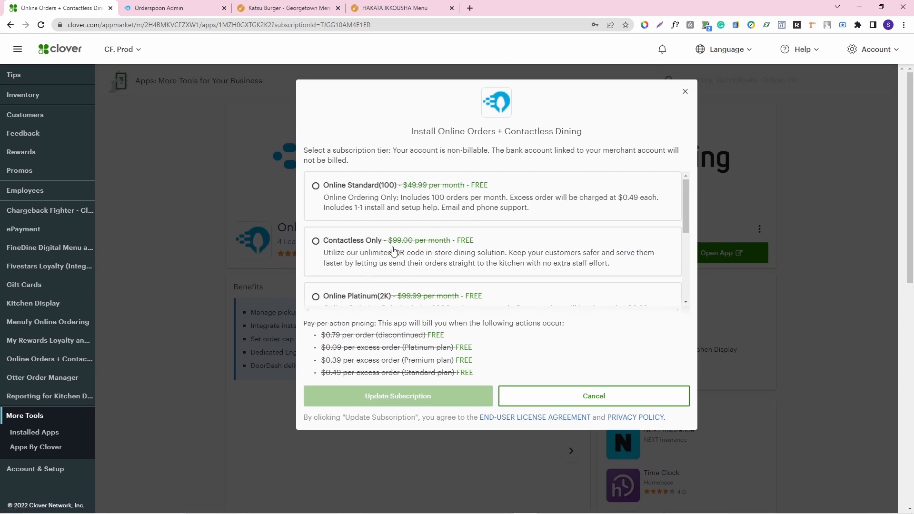
{"action": "scroll", "coordinate": [393, 251], "scroll_direction": "down", "scroll_amount": 5}
{"action": "left_click", "coordinate": [450, 288]}
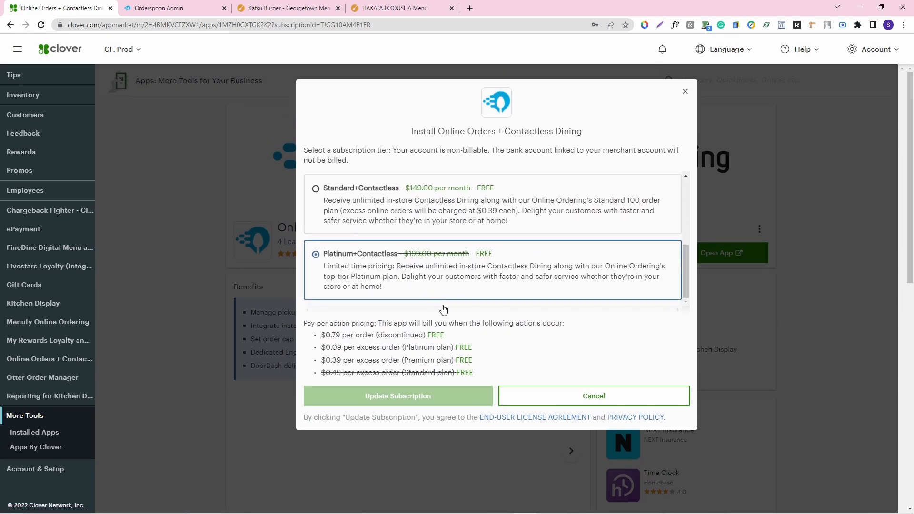
{"action": "left_click", "coordinate": [590, 396]}
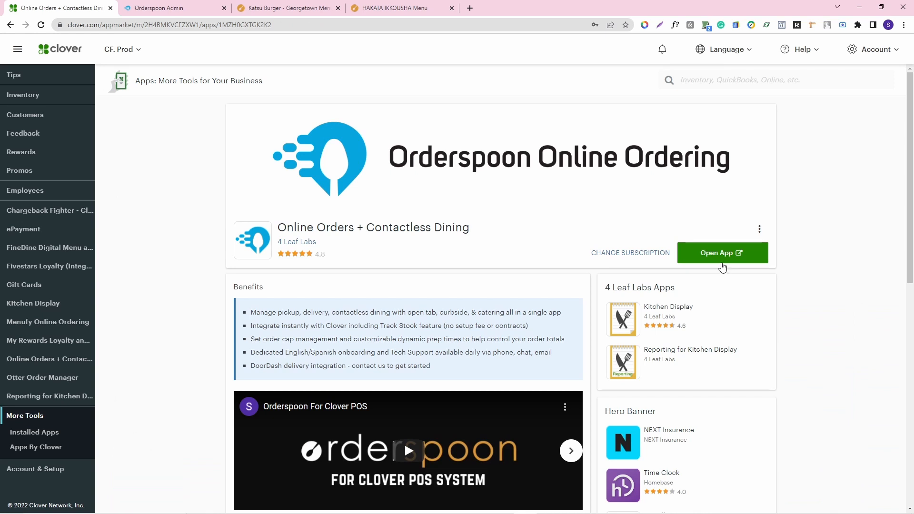
- Launch the Online Orders + Contactless Dining app and close the old Orderspoon Admin page
{"action": "left_click", "coordinate": [714, 252]}
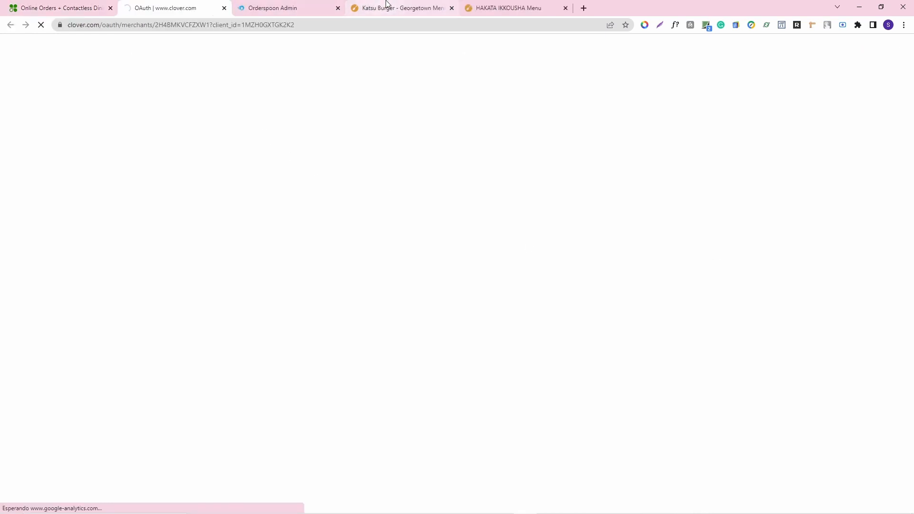
{"action": "left_click", "coordinate": [337, 8]}
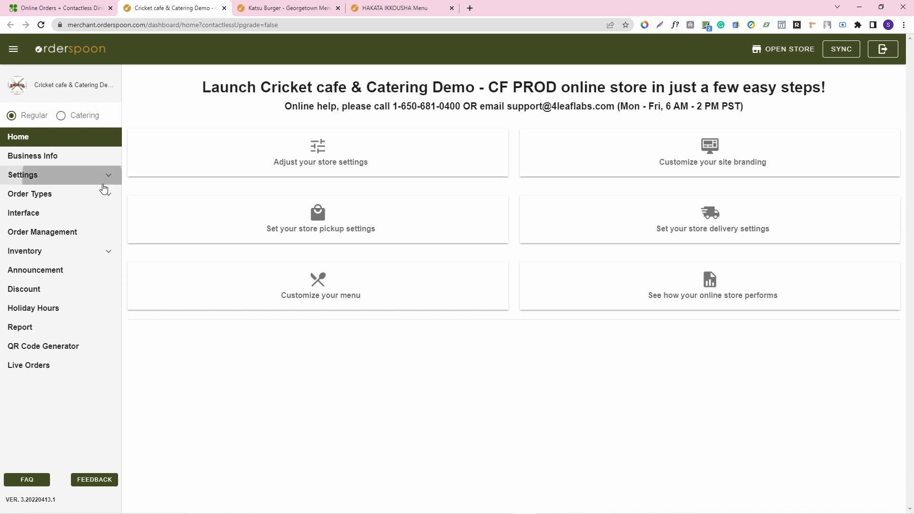
{"action": "left_click", "coordinate": [102, 185]}
{"action": "left_click", "coordinate": [102, 185]}
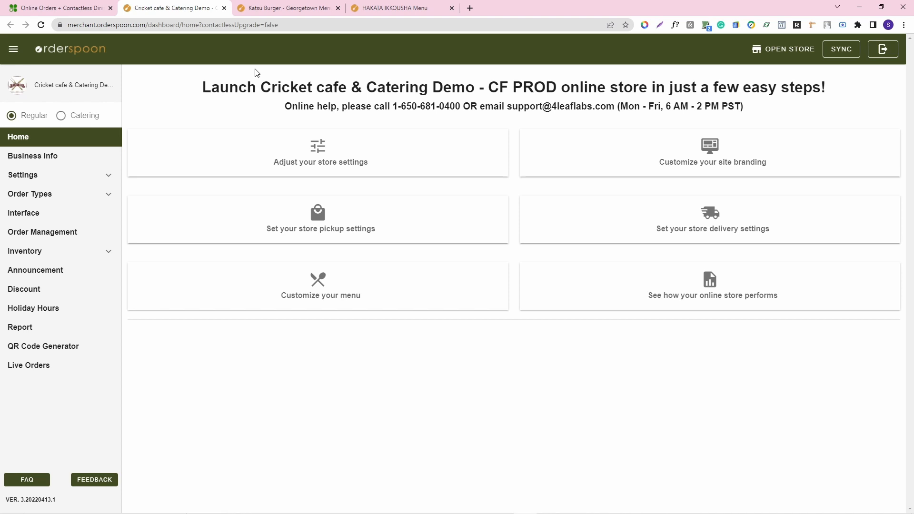
- Expand the order types and open the Pickup settings
{"action": "left_click", "coordinate": [64, 199]}
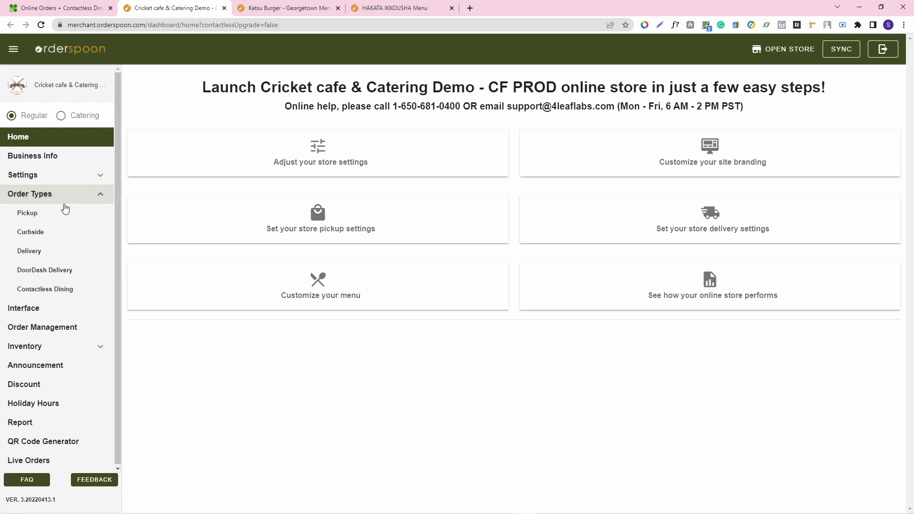
{"action": "left_click", "coordinate": [65, 213]}
{"action": "left_click", "coordinate": [61, 261]}
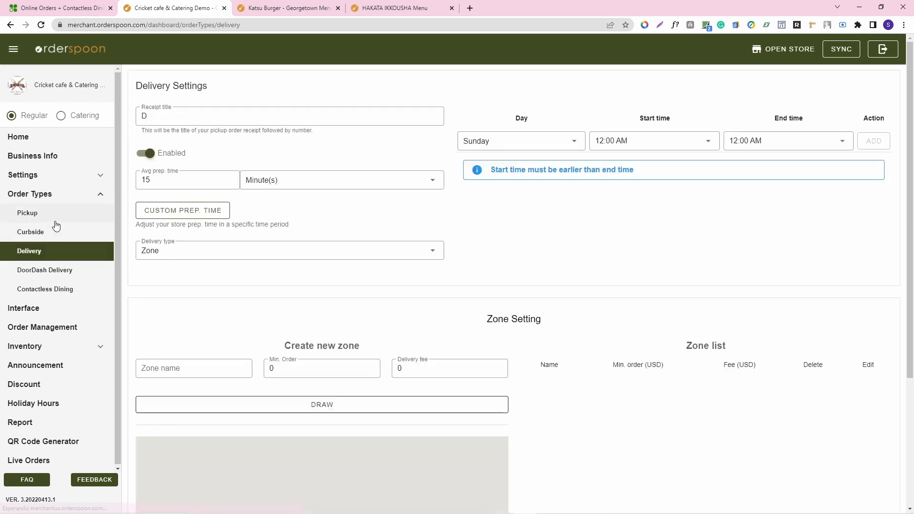
{"action": "left_click", "coordinate": [45, 212]}
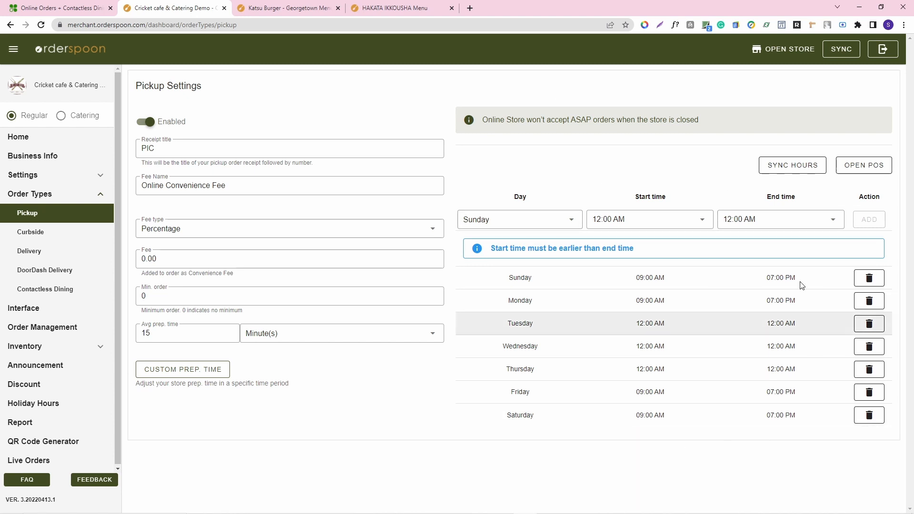
- Examine the pickup receipt title, fee name, minimum order, average prep time and custom prep time options without changing them
{"action": "left_click", "coordinate": [168, 151]}
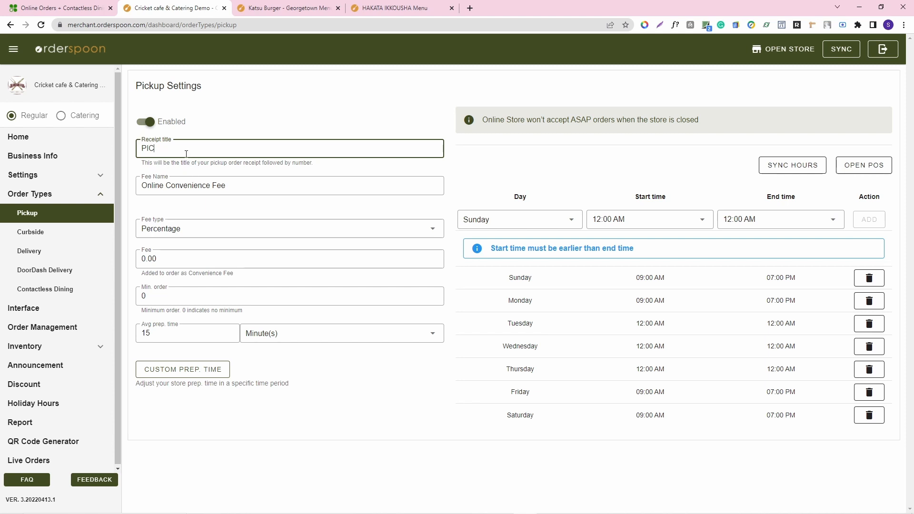
{"action": "double_click", "coordinate": [151, 151]}
{"action": "left_click", "coordinate": [161, 148]}
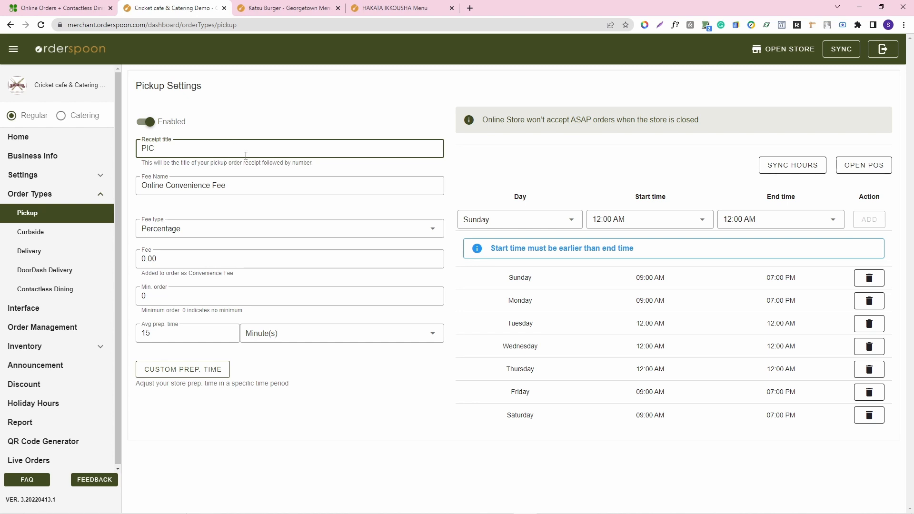
{"action": "left_click", "coordinate": [289, 186]}
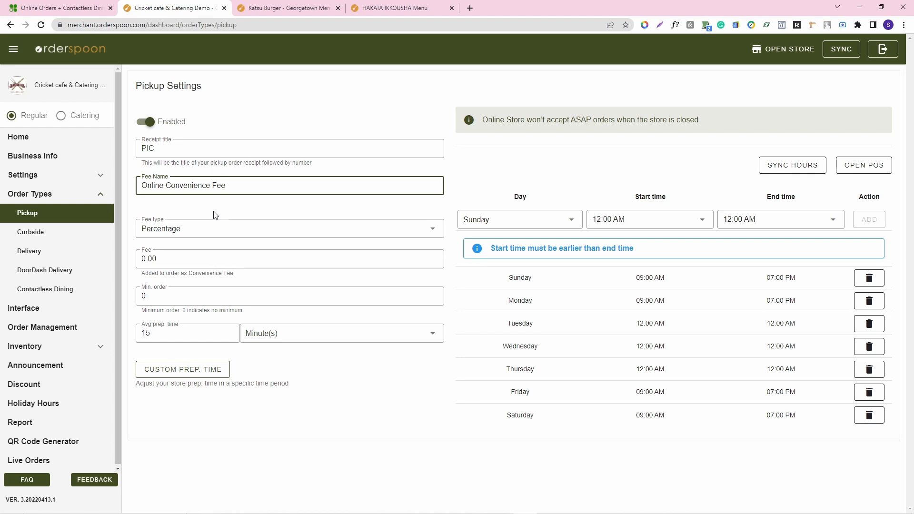
{"action": "left_click", "coordinate": [166, 298]}
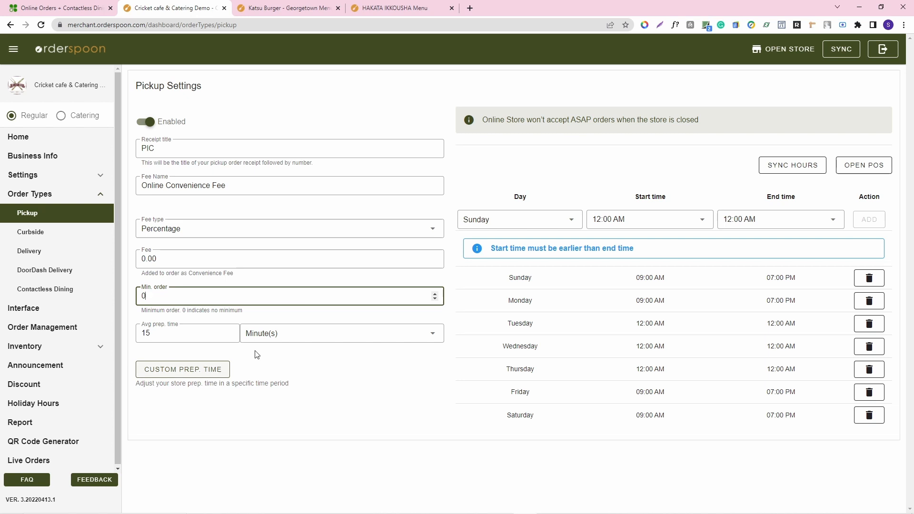
{"action": "left_click", "coordinate": [301, 336]}
{"action": "left_click", "coordinate": [300, 337]}
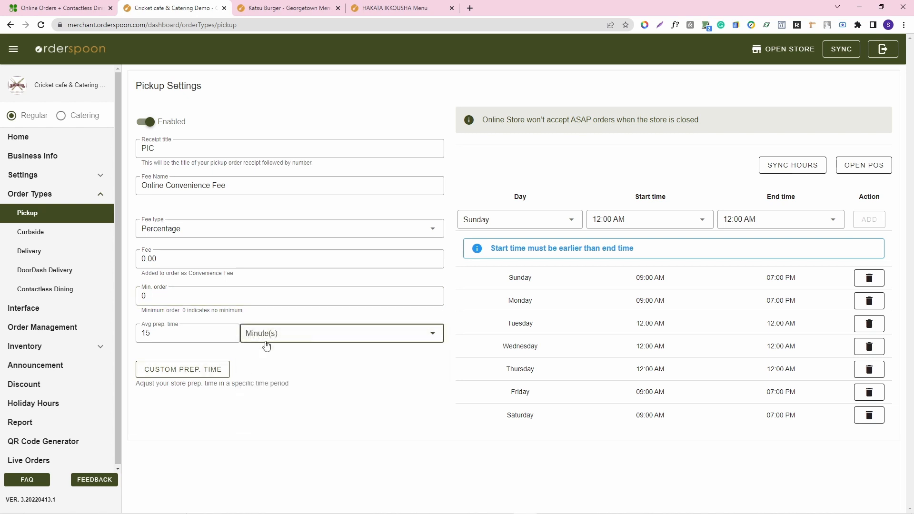
{"action": "left_click", "coordinate": [215, 371]}
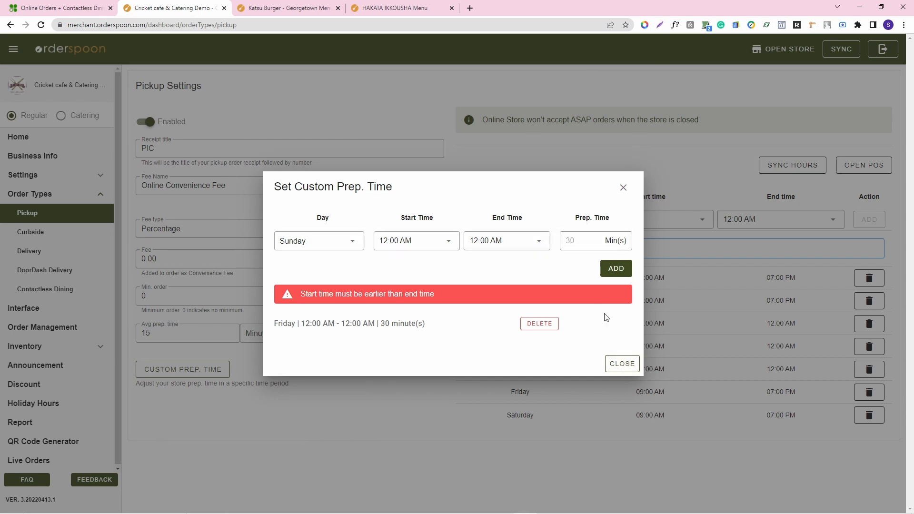
{"action": "left_click", "coordinate": [620, 372]}
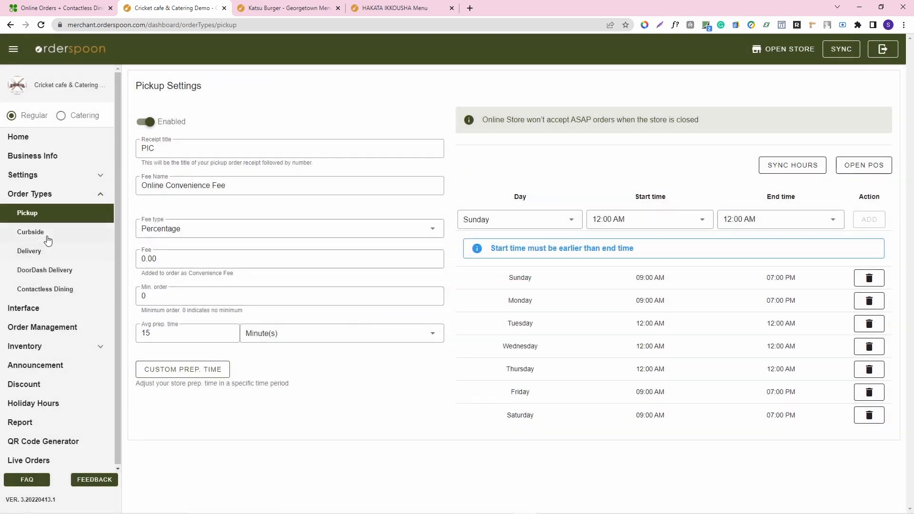
- Open the Delivery order type settings and keep Zone as the delivery type
{"action": "left_click", "coordinate": [84, 253]}
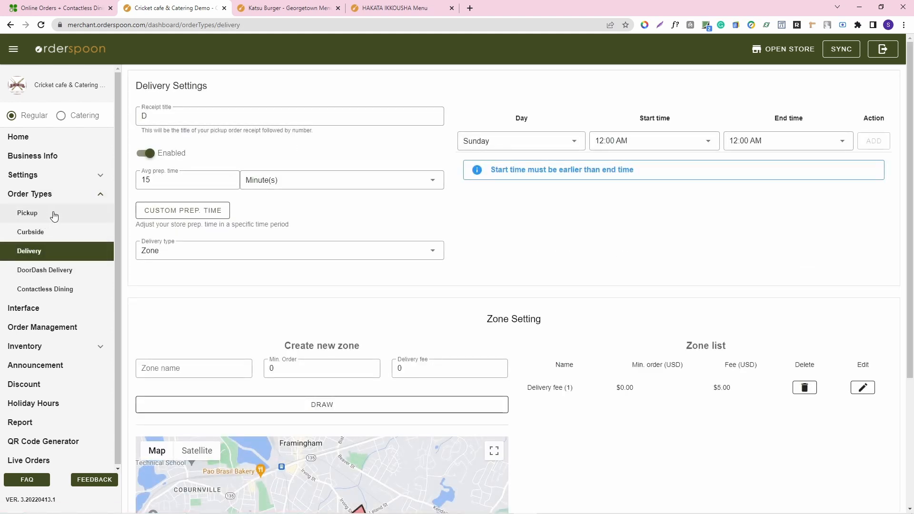
{"action": "scroll", "coordinate": [399, 268], "scroll_direction": "down", "scroll_amount": 1}
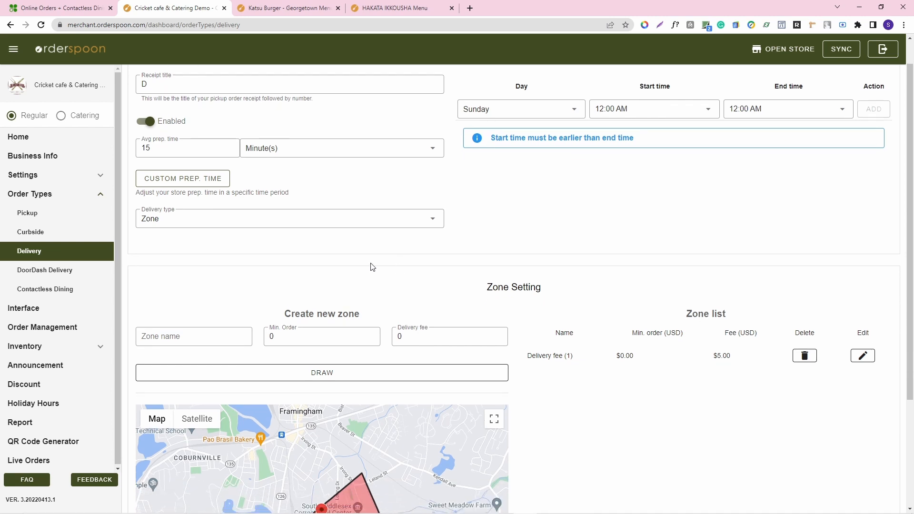
{"action": "left_click", "coordinate": [279, 230]}
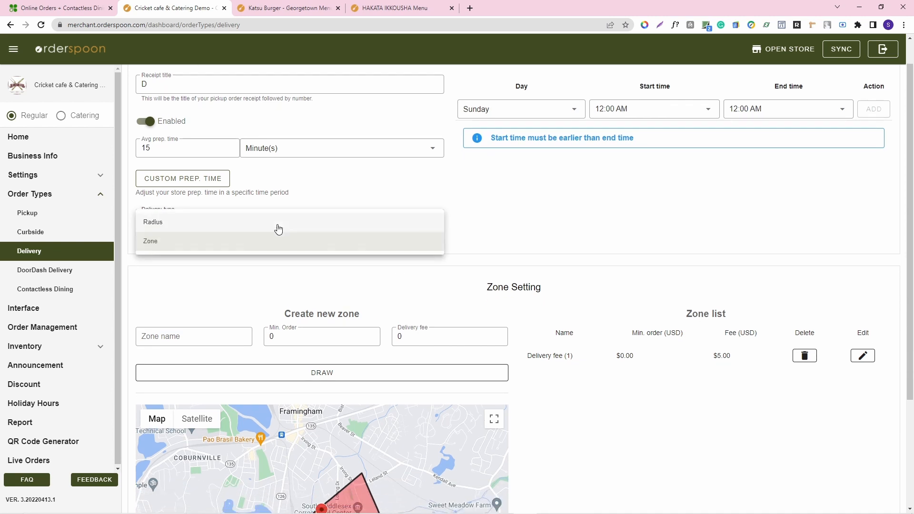
{"action": "left_click", "coordinate": [170, 241]}
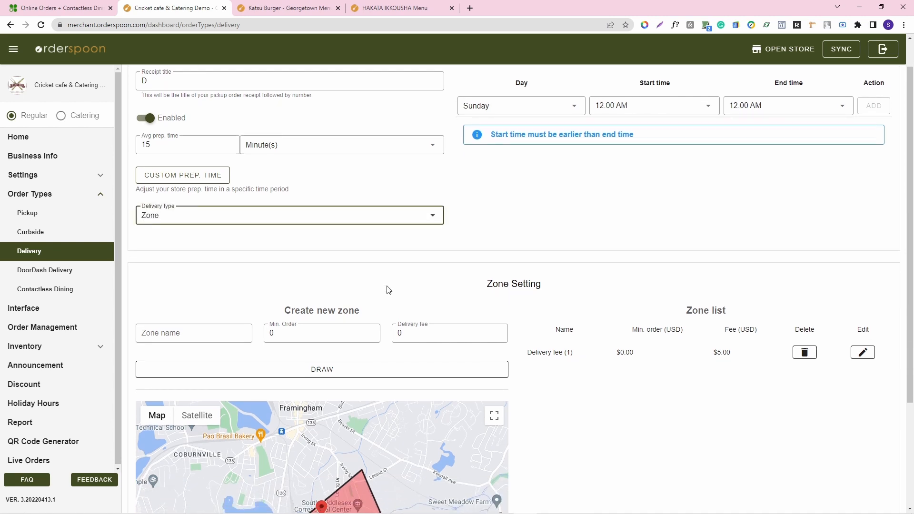
- Examine the existing delivery zone's minimum order, fee and coverage area on the map
{"action": "scroll", "coordinate": [508, 304], "scroll_direction": "down", "scroll_amount": 4}
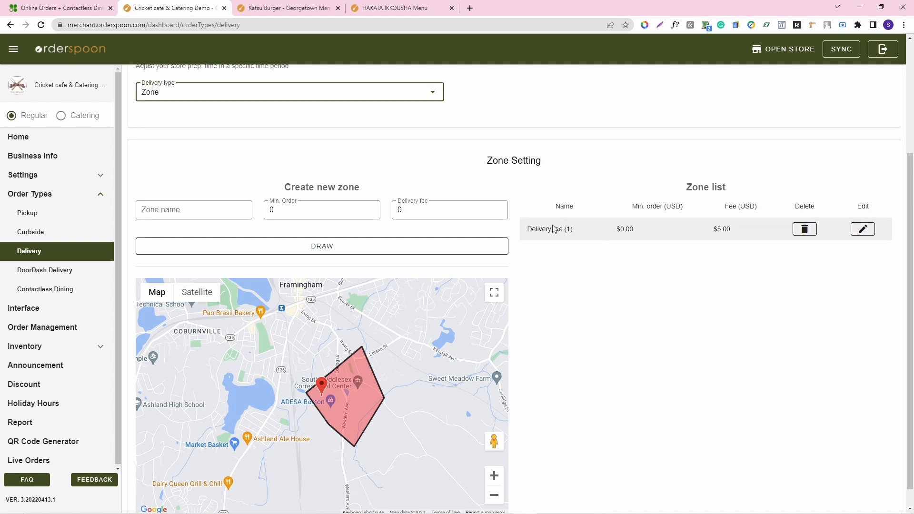
{"action": "left_click_drag", "start_coordinate": [747, 232], "coordinate": [632, 227]}
{"action": "scroll", "coordinate": [609, 334], "scroll_direction": "down", "scroll_amount": 1}
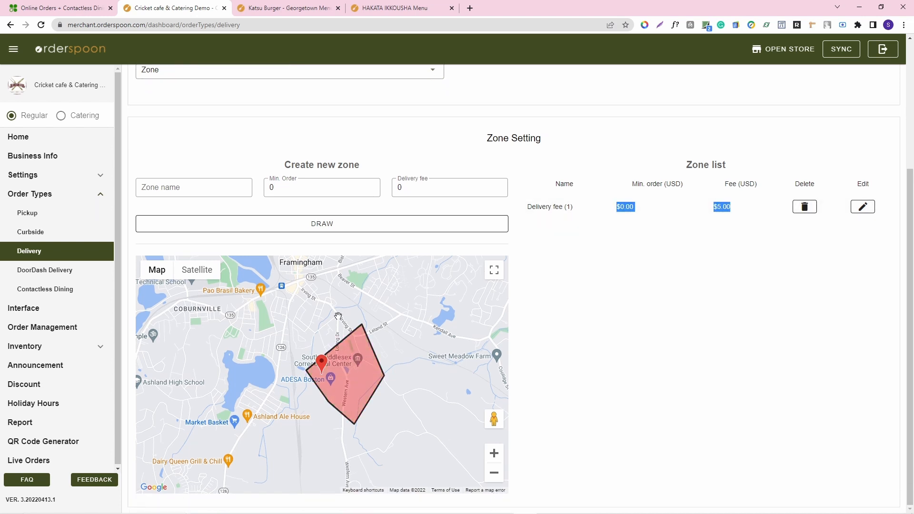
{"action": "left_click_drag", "start_coordinate": [307, 335], "coordinate": [334, 339]}
{"action": "scroll", "coordinate": [218, 138], "scroll_direction": "up", "scroll_amount": 1}
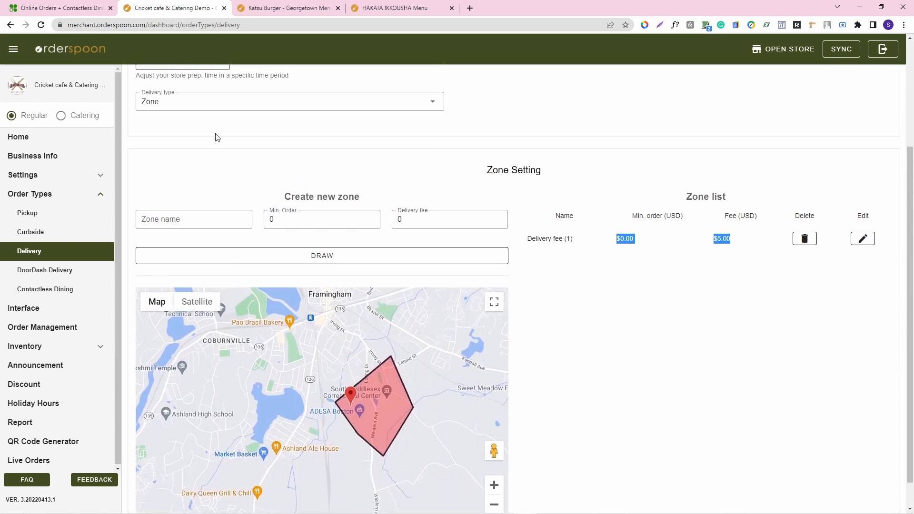
- Switch the delivery type to Radius, examine the existing radius entry, and set the type back to Zone
{"action": "left_click", "coordinate": [181, 106]}
{"action": "left_click", "coordinate": [174, 104]}
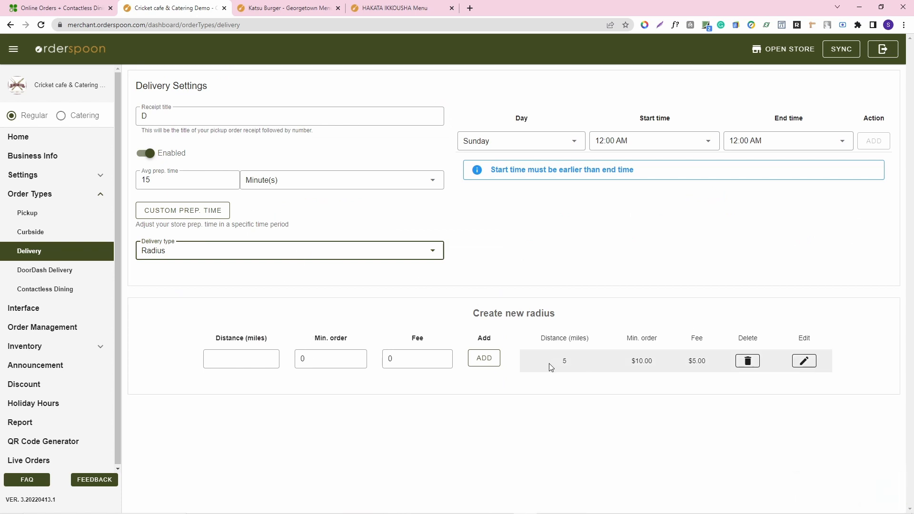
{"action": "left_click_drag", "start_coordinate": [550, 367], "coordinate": [603, 365]}
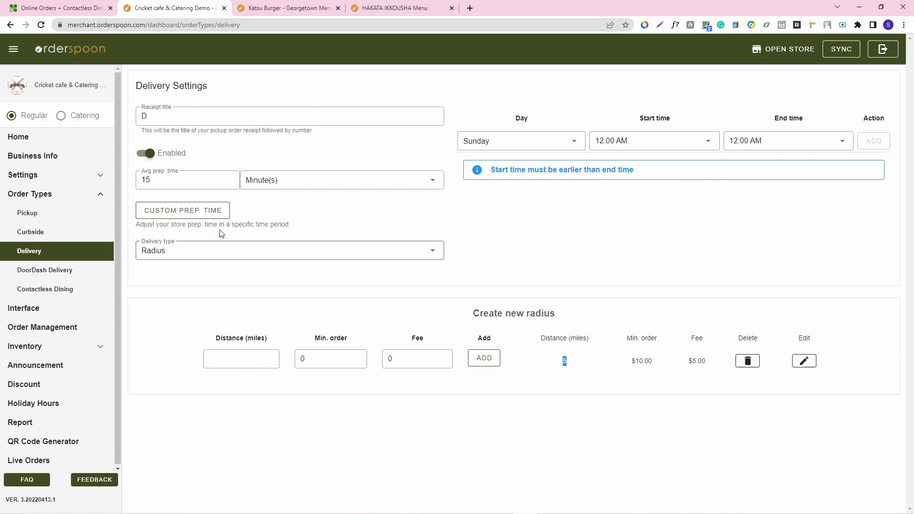
{"action": "left_click", "coordinate": [221, 249]}
{"action": "left_click", "coordinate": [222, 273]}
- Enter the new delivery zone's details: name Zone 1, minimum order 50 and delivery fee 5
{"action": "scroll", "coordinate": [389, 346], "scroll_direction": "down", "scroll_amount": 2}
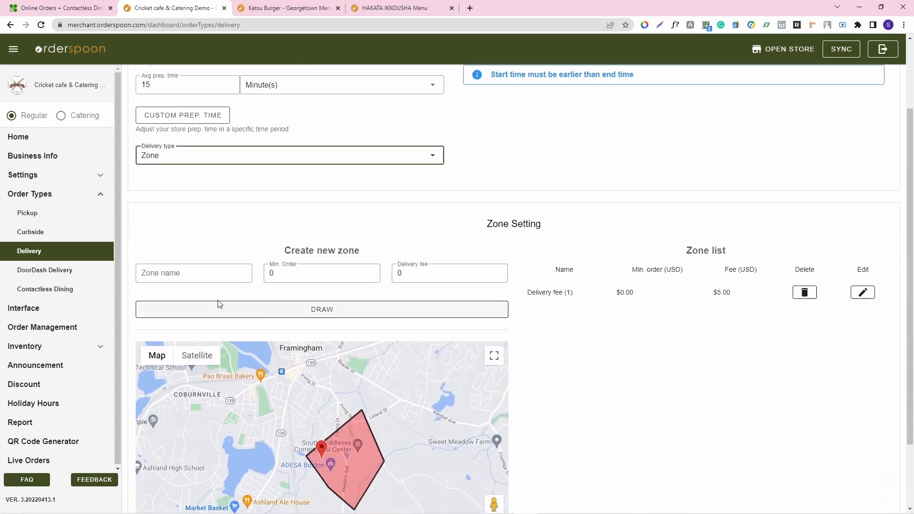
{"action": "left_click", "coordinate": [194, 273]}
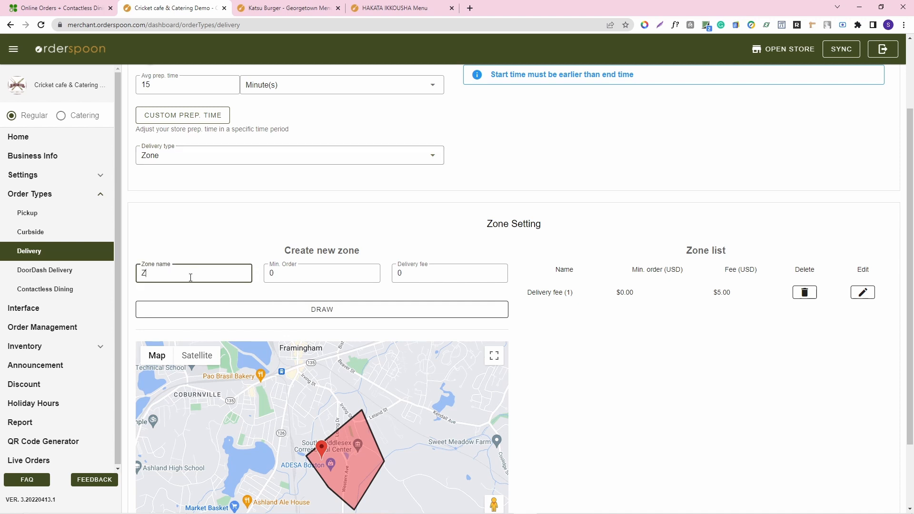
{"action": "type", "text": "Zone 1"}
{"action": "left_click", "coordinate": [281, 272]}
{"action": "double_click", "coordinate": [281, 273]}
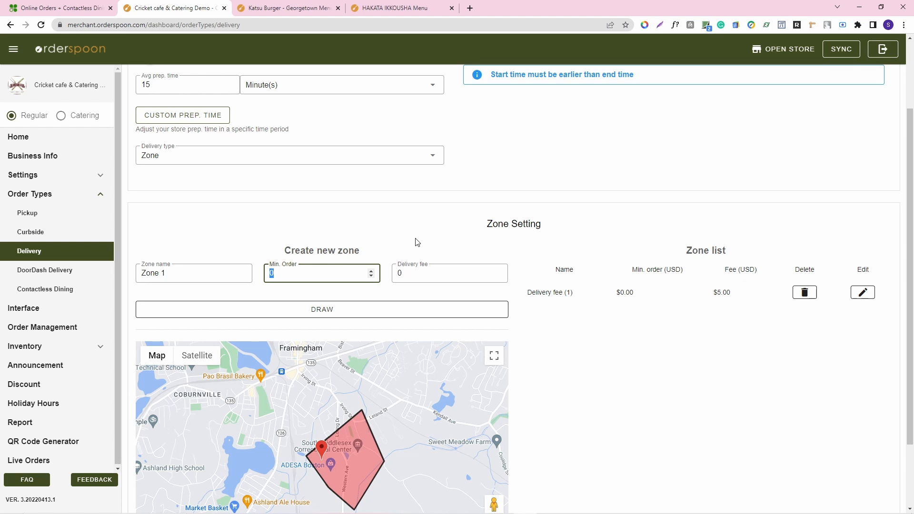
{"action": "type", "text": "50"}
{"action": "left_click", "coordinate": [459, 276]}
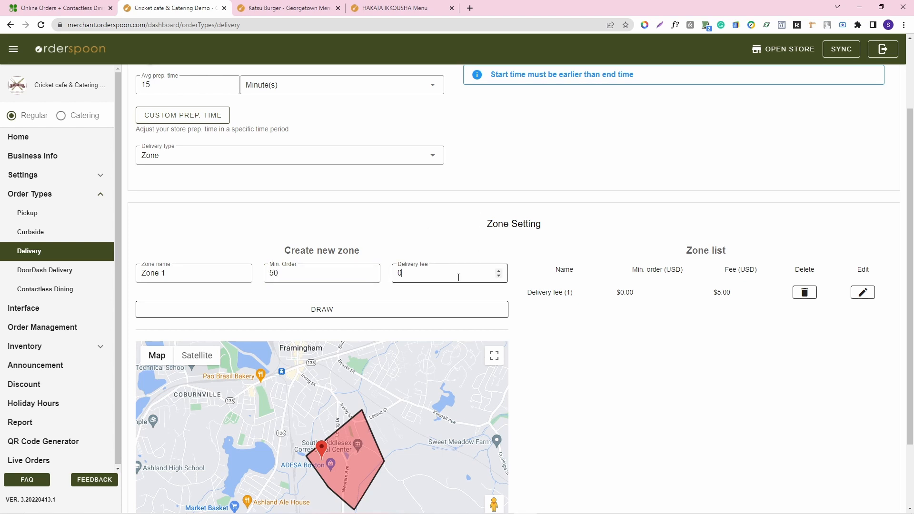
{"action": "double_click", "coordinate": [458, 278]}
{"action": "type", "text": "5"}
- Draw Zone 1 on the map as a closed five-cornered area surrounding the existing delivery zone
{"action": "scroll", "coordinate": [452, 329], "scroll_direction": "down", "scroll_amount": 1}
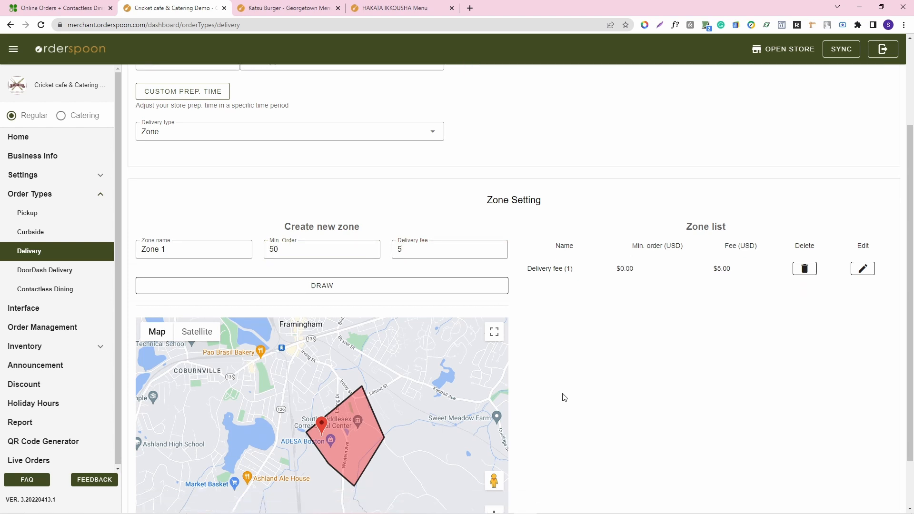
{"action": "left_click", "coordinate": [308, 246]}
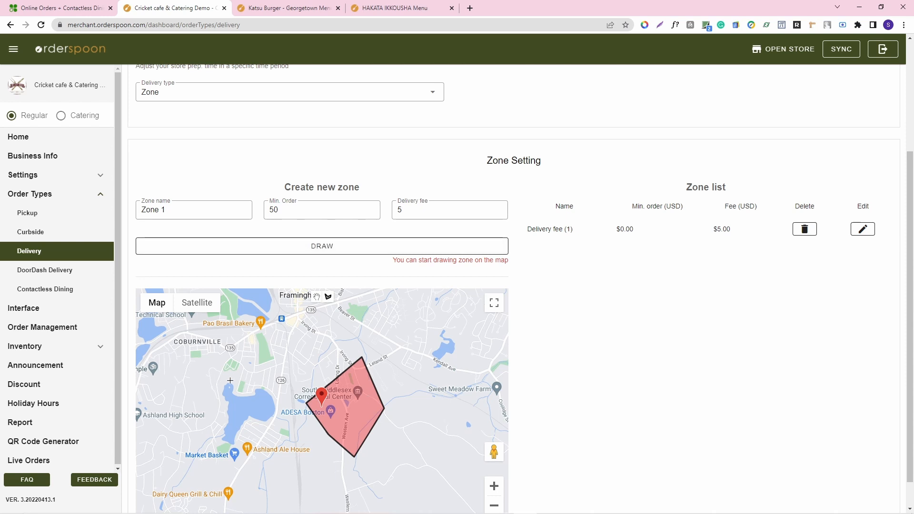
{"action": "left_click", "coordinate": [295, 348]}
{"action": "left_click", "coordinate": [418, 324]}
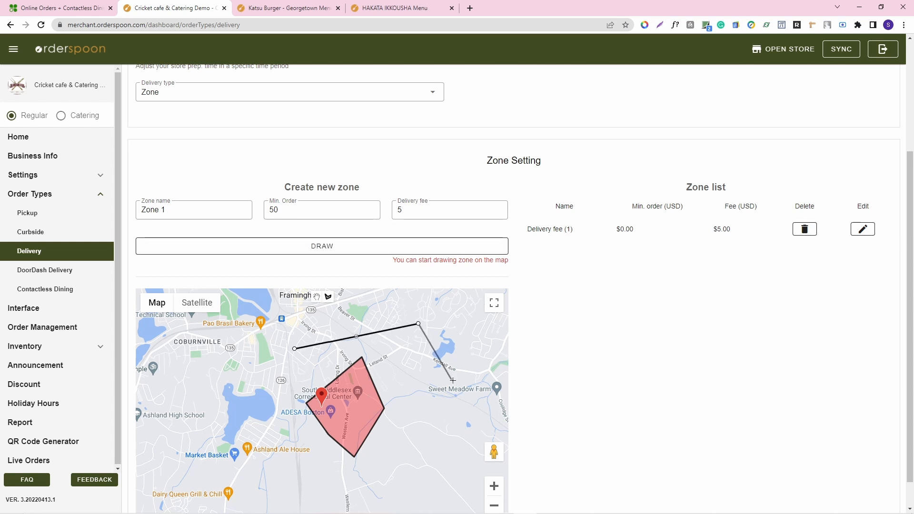
{"action": "left_click", "coordinate": [466, 379]}
{"action": "left_click", "coordinate": [425, 477]}
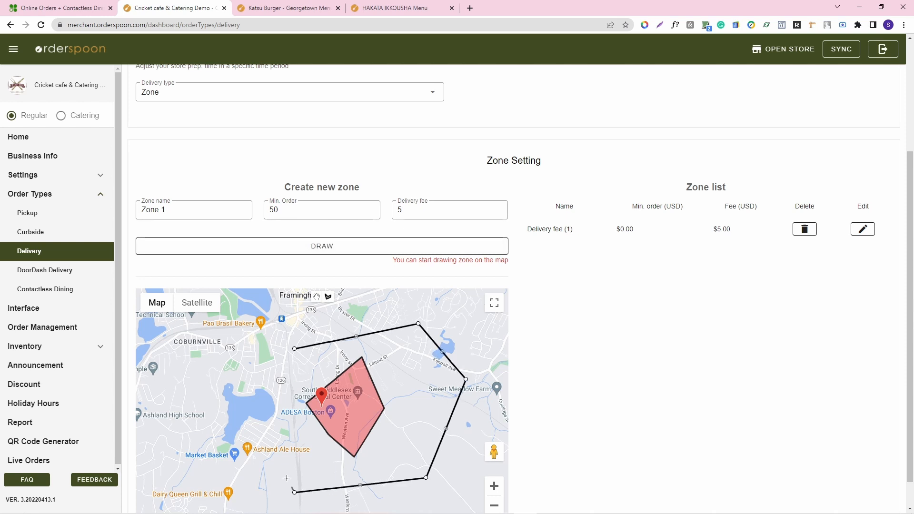
{"action": "left_click", "coordinate": [295, 492]}
{"action": "left_click", "coordinate": [294, 350]}
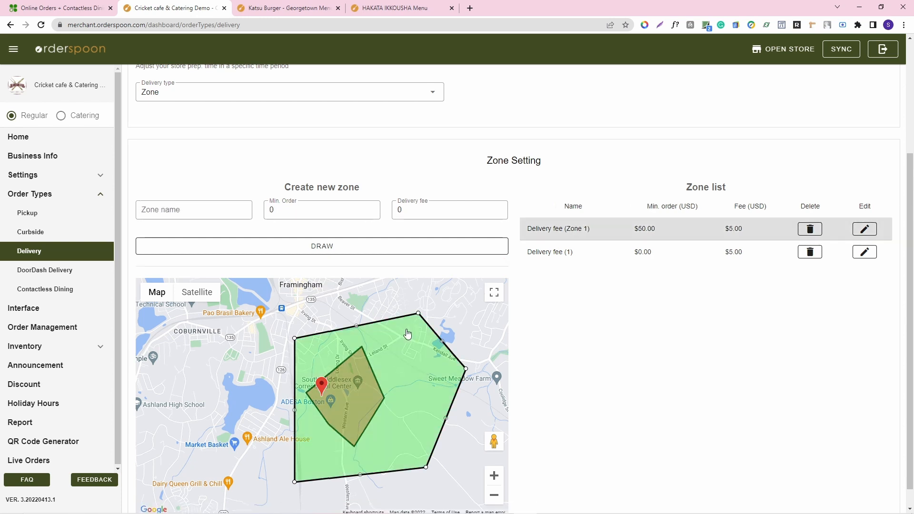
- Examine the delivery zones around the store marker on the map at closer and wider zoom levels
{"action": "scroll", "coordinate": [459, 416], "scroll_direction": "down", "scroll_amount": 1}
{"action": "left_click", "coordinate": [493, 453]}
{"action": "left_click", "coordinate": [493, 454]}
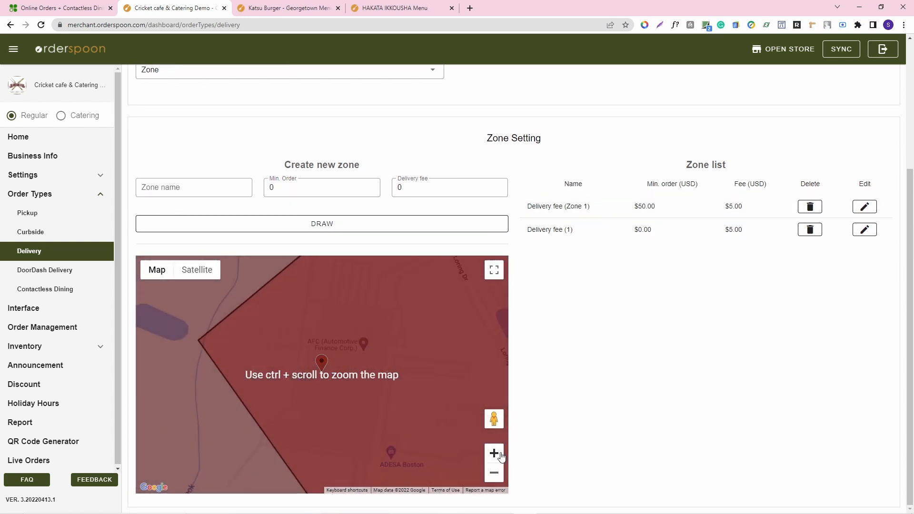
{"action": "left_click", "coordinate": [494, 454]}
{"action": "left_click", "coordinate": [494, 453]}
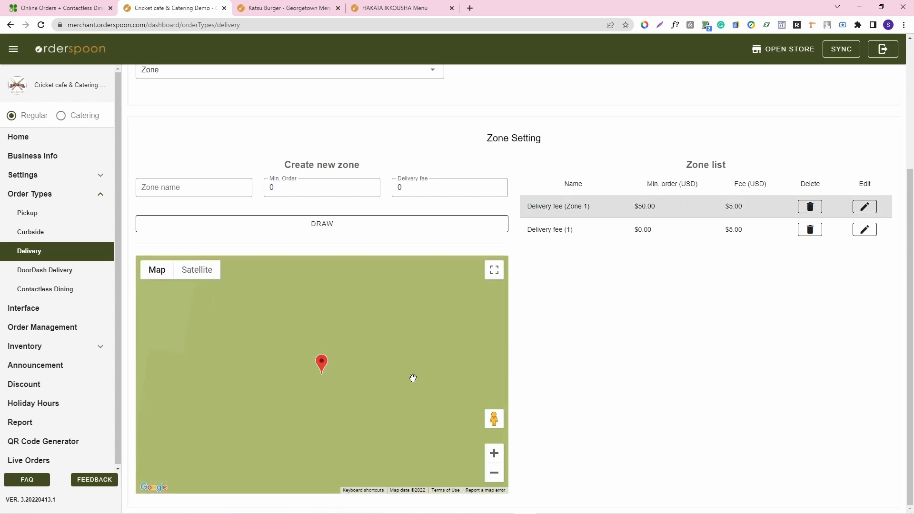
{"action": "left_click", "coordinate": [494, 473]}
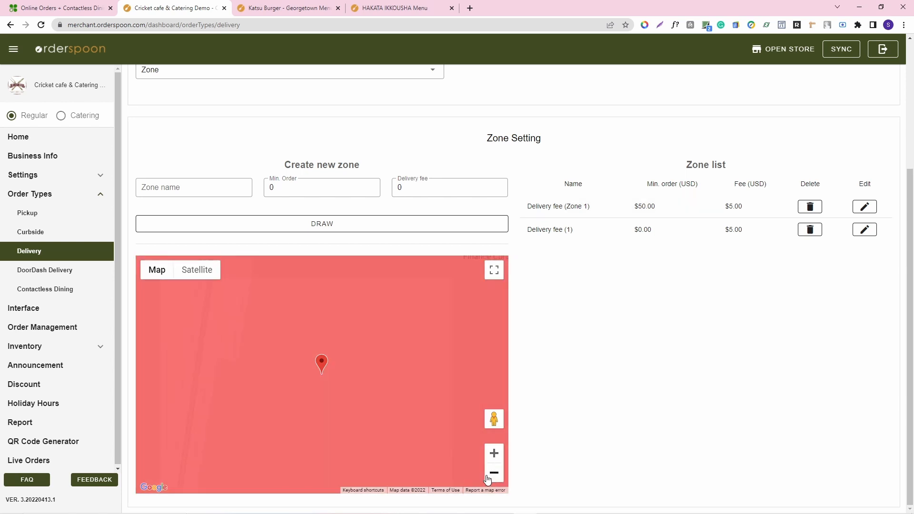
{"action": "left_click", "coordinate": [494, 472]}
{"action": "left_click", "coordinate": [494, 472]}
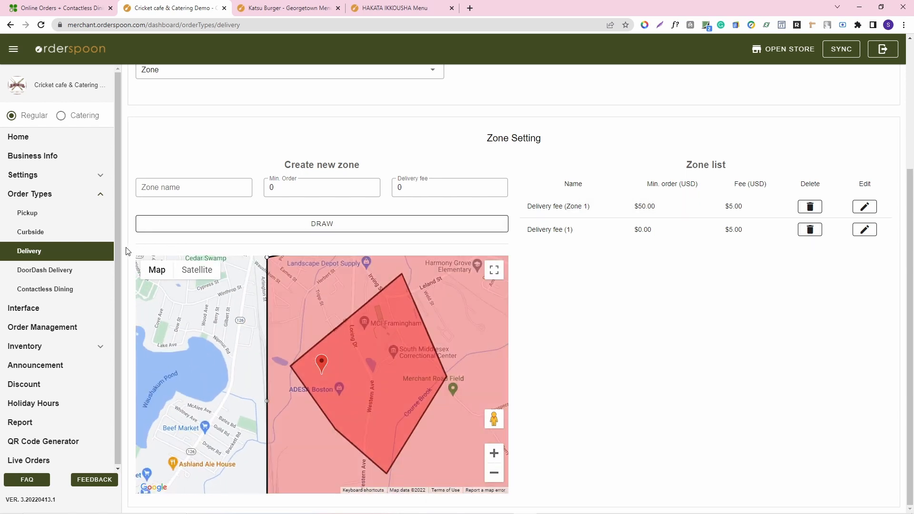
- Open the order notification settings and examine the phone and email notification options
{"action": "scroll", "coordinate": [79, 263], "scroll_direction": "up", "scroll_amount": 1}
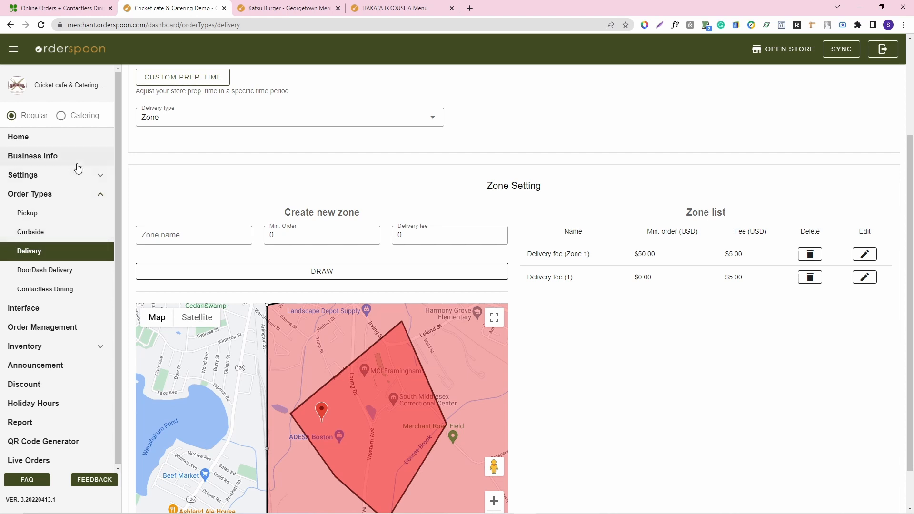
{"action": "left_click", "coordinate": [69, 179]}
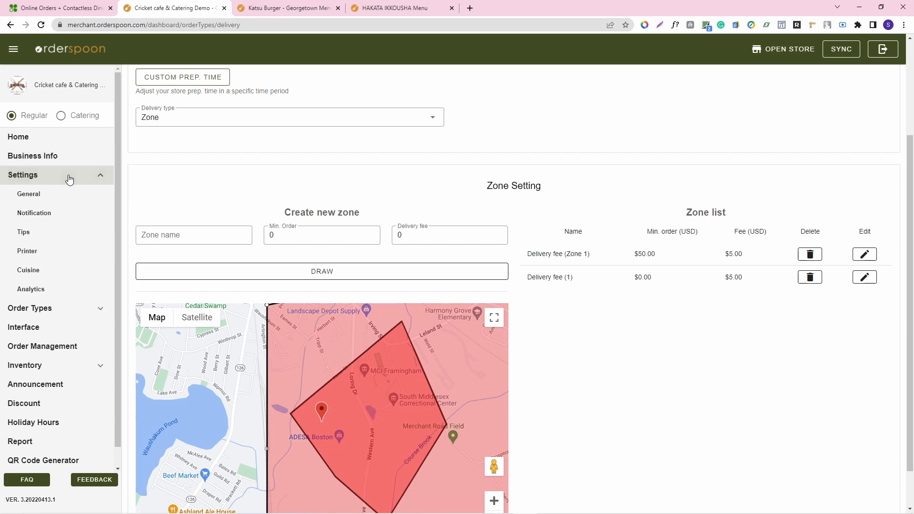
{"action": "scroll", "coordinate": [96, 177], "scroll_direction": "up", "scroll_amount": 1}
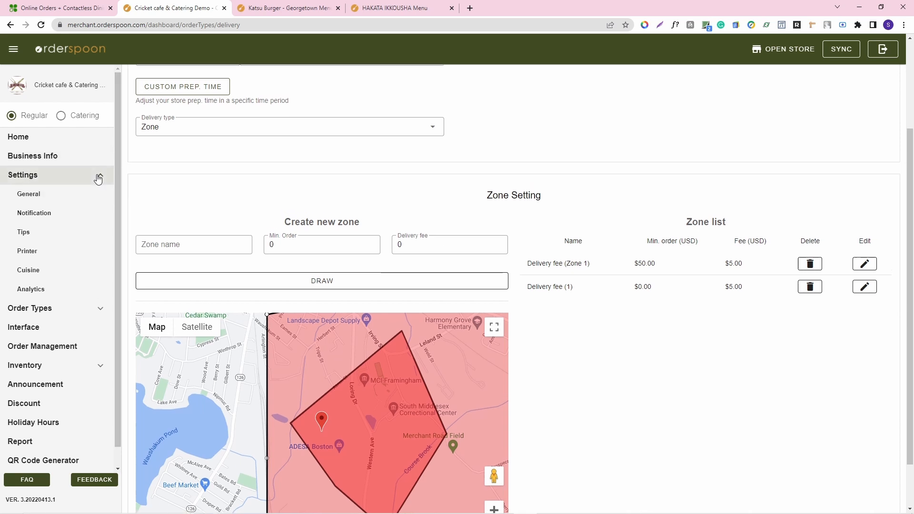
{"action": "left_click", "coordinate": [41, 212]}
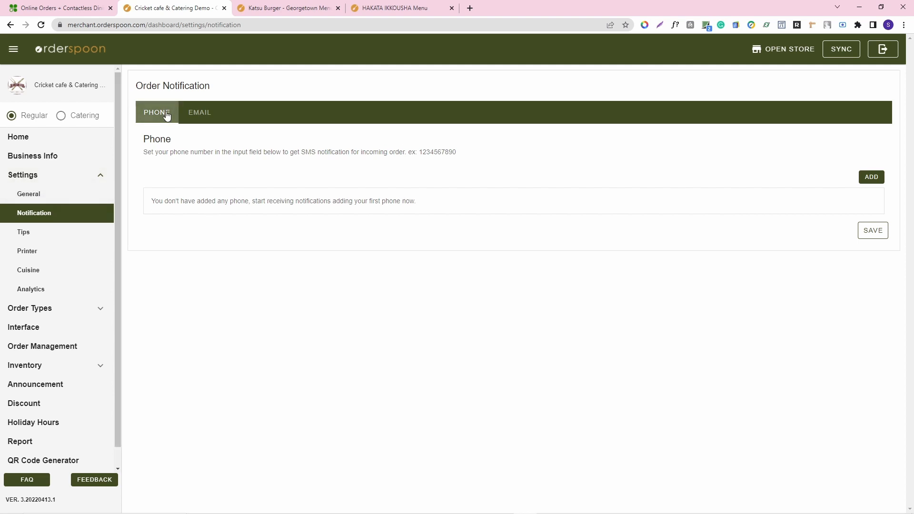
{"action": "left_click", "coordinate": [202, 111]}
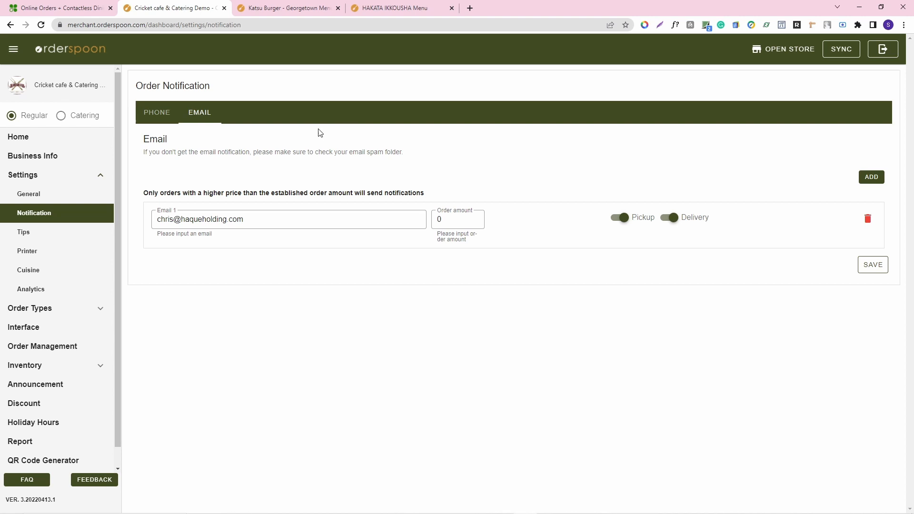
- Review the Business Info fields, and open the online store to examine how those details appear in its header
{"action": "left_click", "coordinate": [59, 199]}
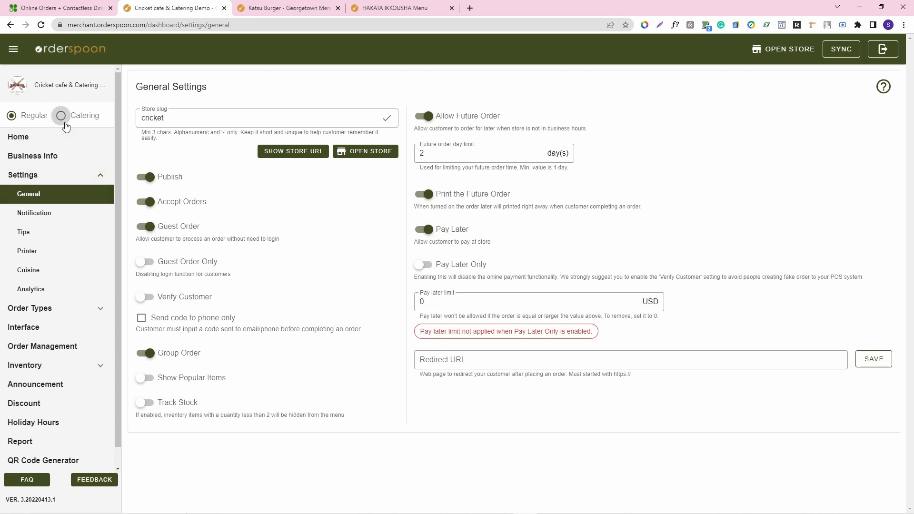
{"action": "left_click", "coordinate": [52, 164]}
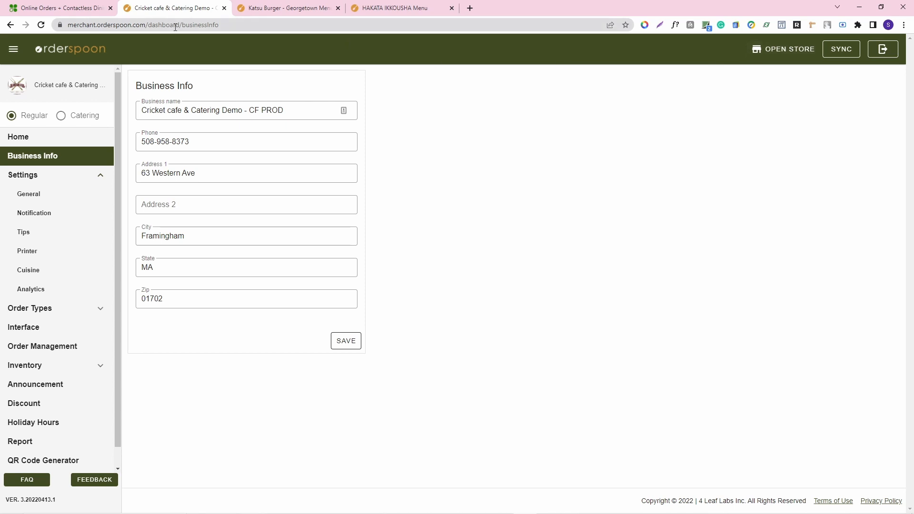
{"action": "left_click", "coordinate": [810, 52]}
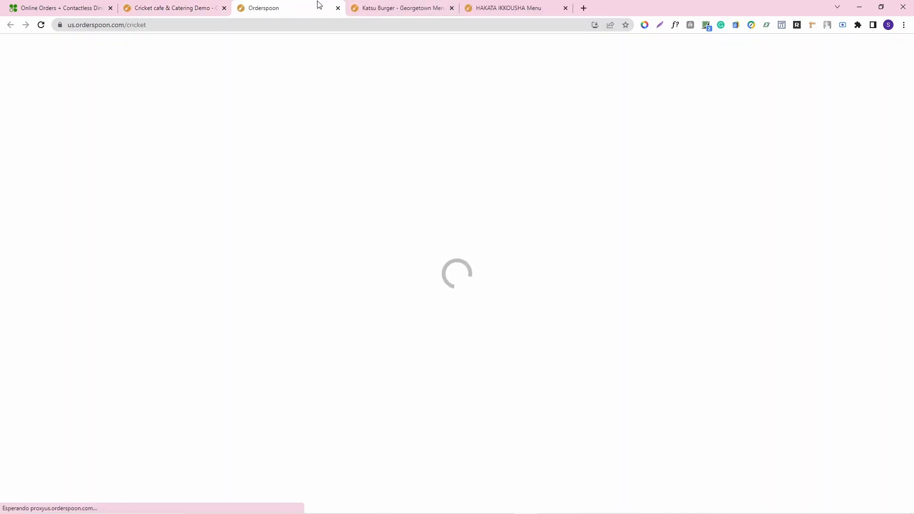
{"action": "triple_click", "coordinate": [276, 182]}
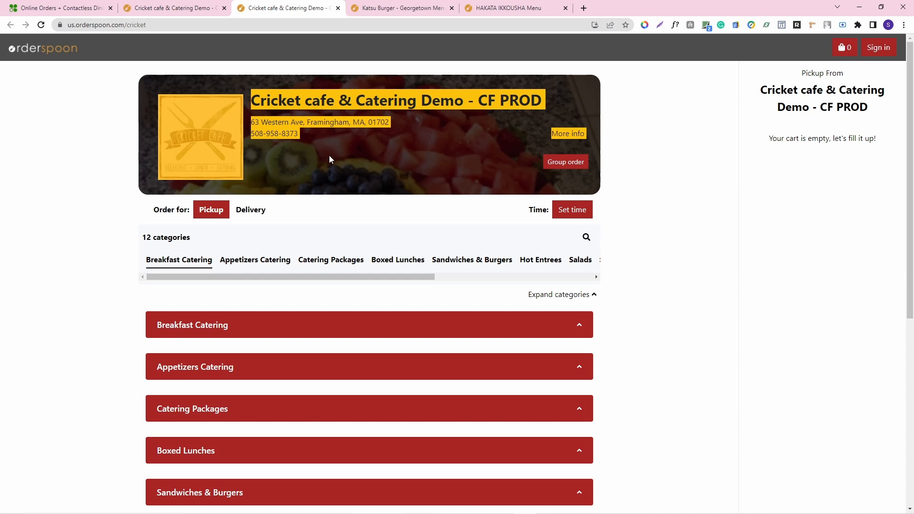
{"action": "left_click", "coordinate": [346, 144]}
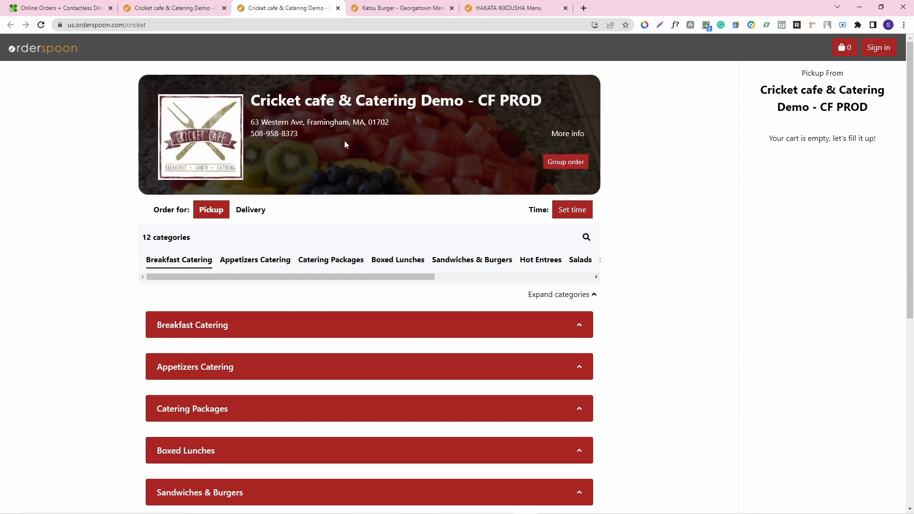
- Test the store header's phone and address links, declining the phone link and closing the map page opened by the address link
{"action": "left_click", "coordinate": [279, 135]}
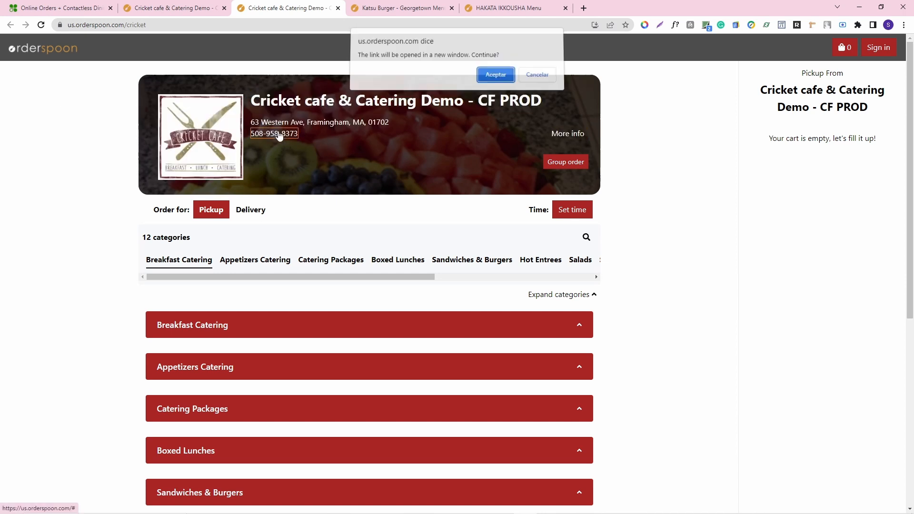
{"action": "left_click", "coordinate": [538, 79]}
{"action": "left_click", "coordinate": [366, 125]}
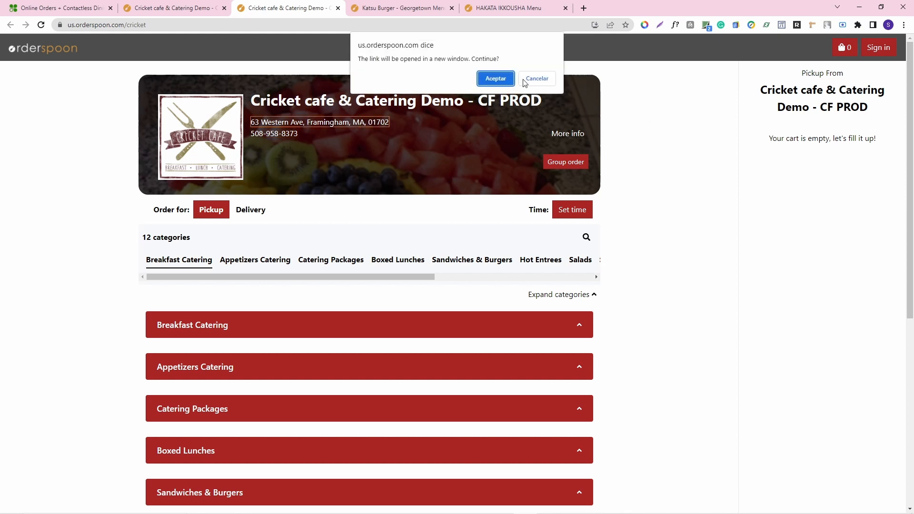
{"action": "left_click", "coordinate": [494, 78]}
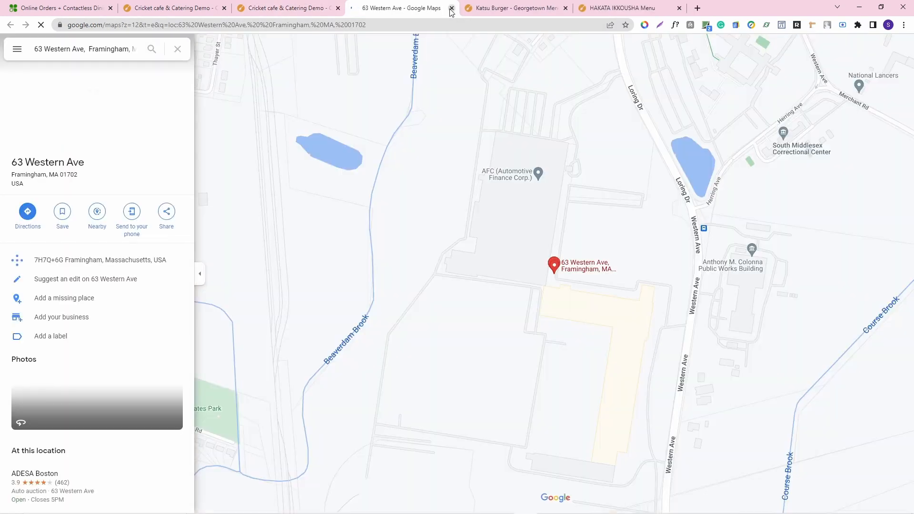
{"action": "left_click", "coordinate": [450, 8]}
- Return to the merchant dashboard's General settings, examine the future order day limit, and enable Pay Later Only
{"action": "left_click", "coordinate": [181, 8]}
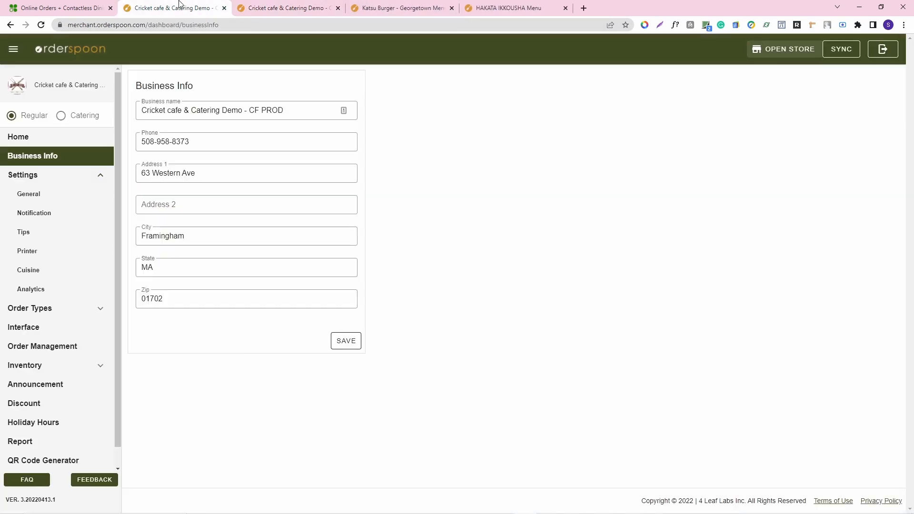
{"action": "left_click", "coordinate": [66, 194]}
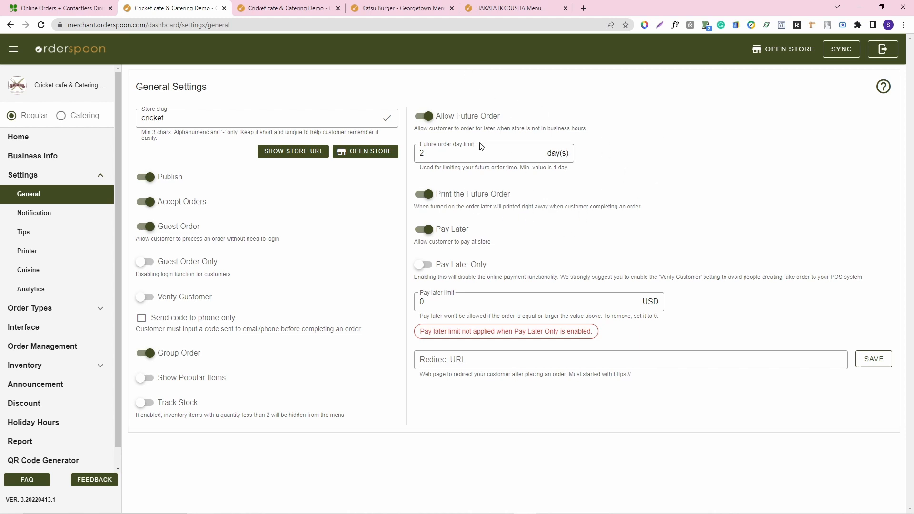
{"action": "left_click", "coordinate": [456, 153]}
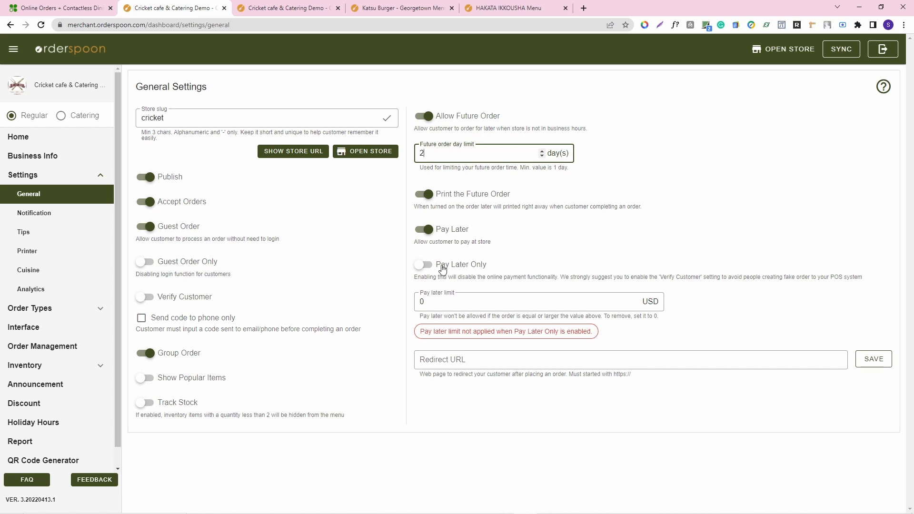
{"action": "left_click", "coordinate": [422, 265]}
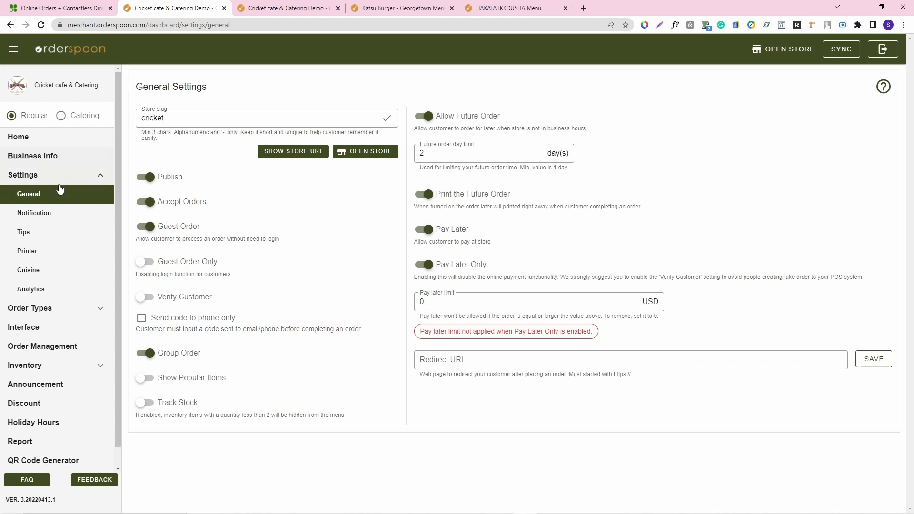
- Open the tip settings and examine the pickup, delivery and contactless dining tip options
{"action": "left_click", "coordinate": [26, 214]}
{"action": "left_click", "coordinate": [23, 238]}
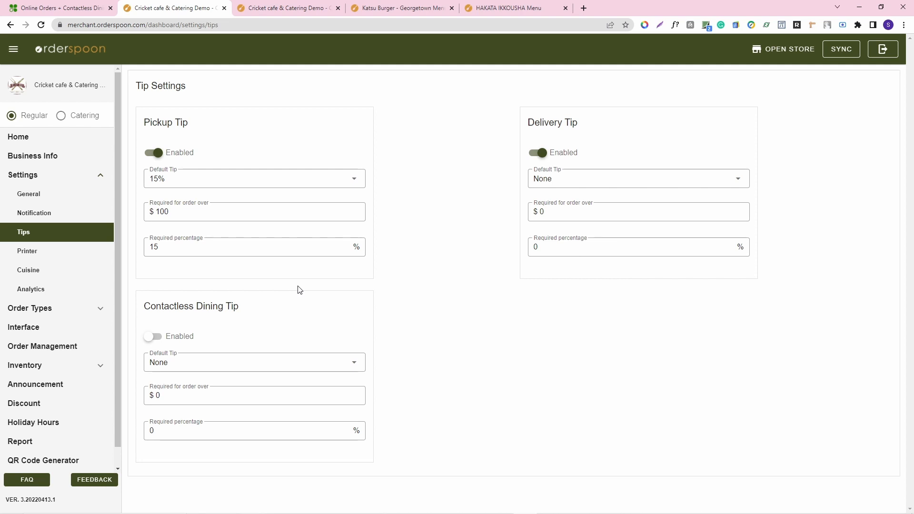
- Examine the order types allowed for printing in the Printer settings and the restaurant's selected types in the Cuisine settings
{"action": "left_click", "coordinate": [44, 257]}
{"action": "left_click", "coordinate": [45, 264]}
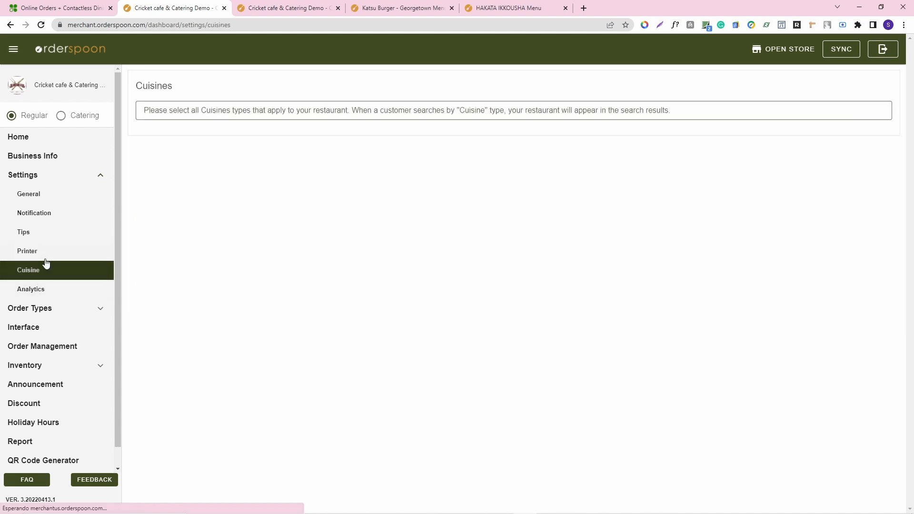
{"action": "left_click", "coordinate": [44, 257]}
{"action": "left_click", "coordinate": [44, 274]}
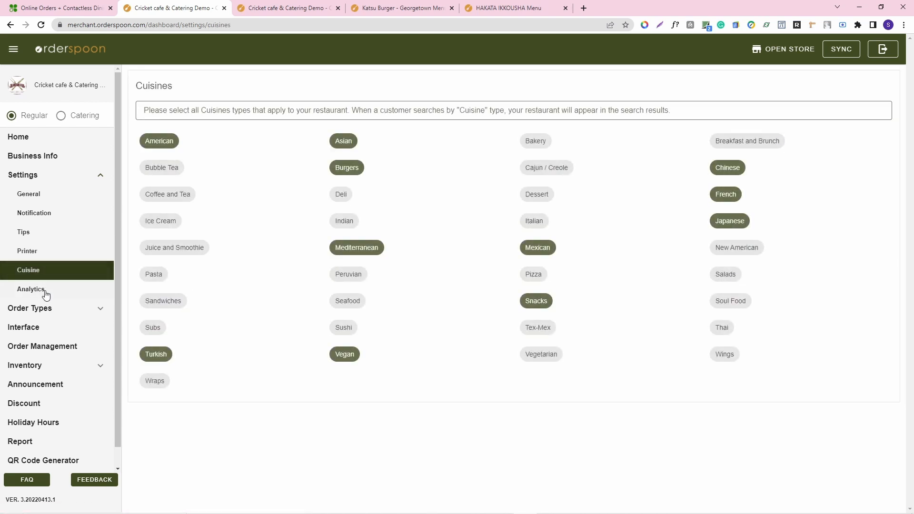
{"action": "left_click", "coordinate": [45, 291]}
{"action": "left_click", "coordinate": [41, 252]}
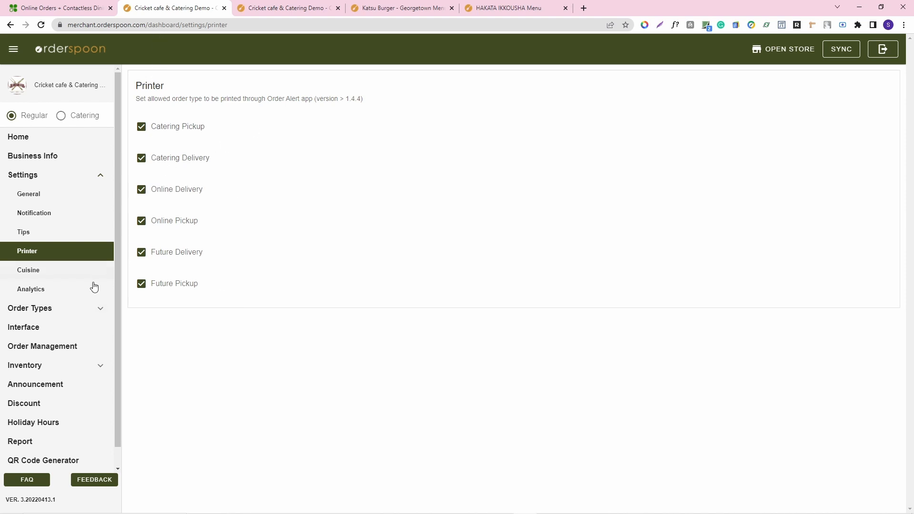
{"action": "left_click", "coordinate": [37, 269]}
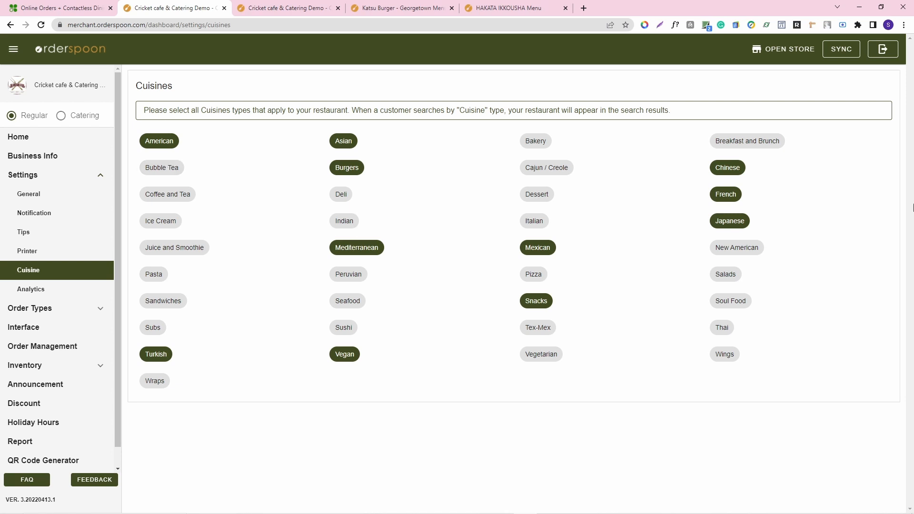
- Examine the Google Tag Manager analytics settings and the Curbside and Delivery order type settings
{"action": "left_click", "coordinate": [43, 289]}
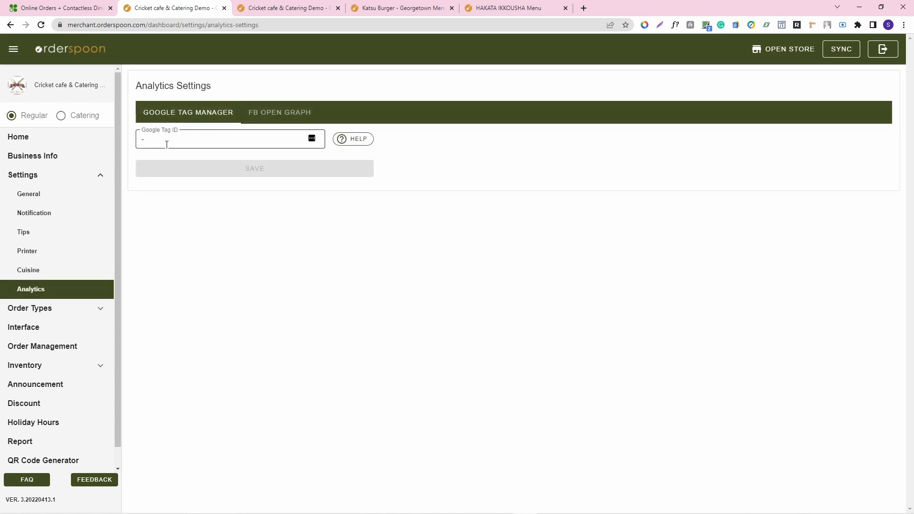
{"action": "left_click_drag", "start_coordinate": [116, 134], "coordinate": [116, 174]}
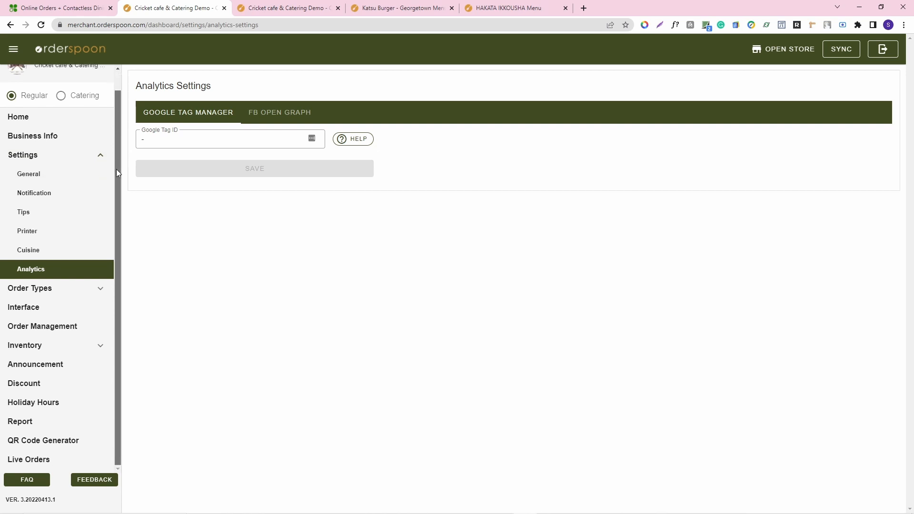
{"action": "left_click", "coordinate": [47, 292]}
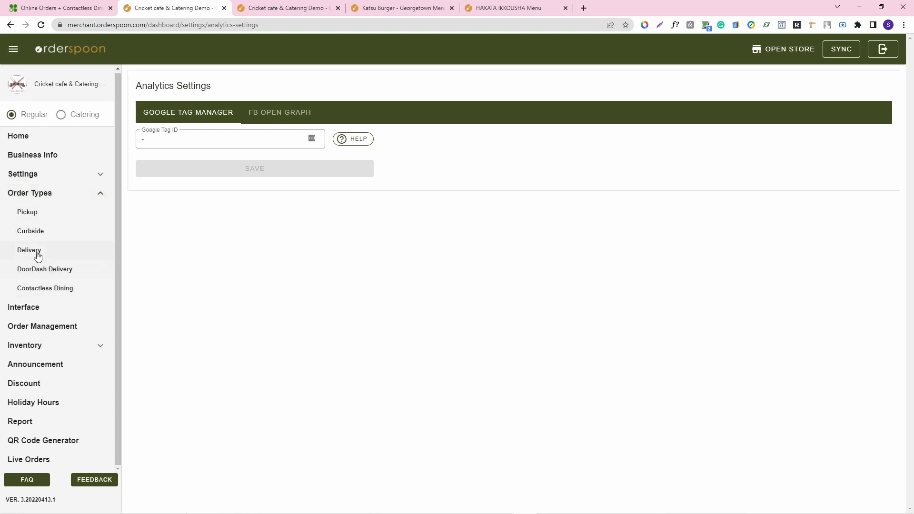
{"action": "left_click", "coordinate": [31, 233]}
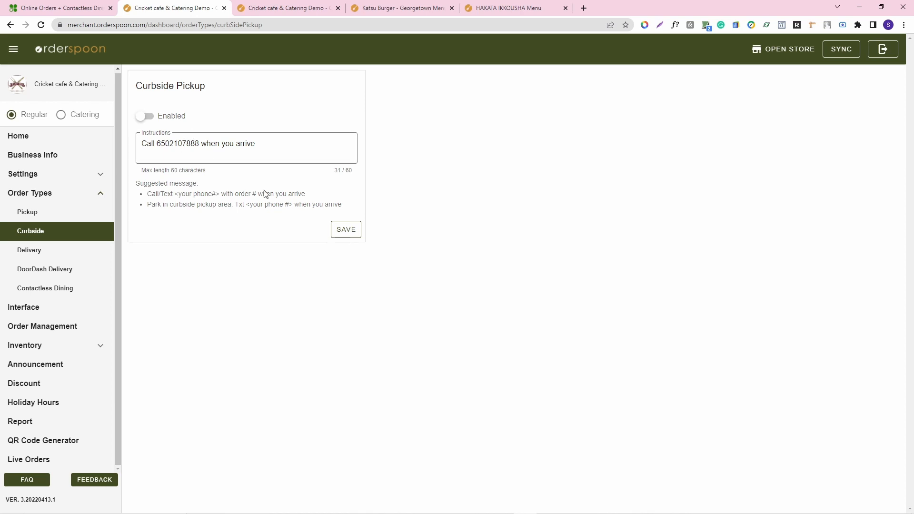
{"action": "left_click", "coordinate": [83, 253]}
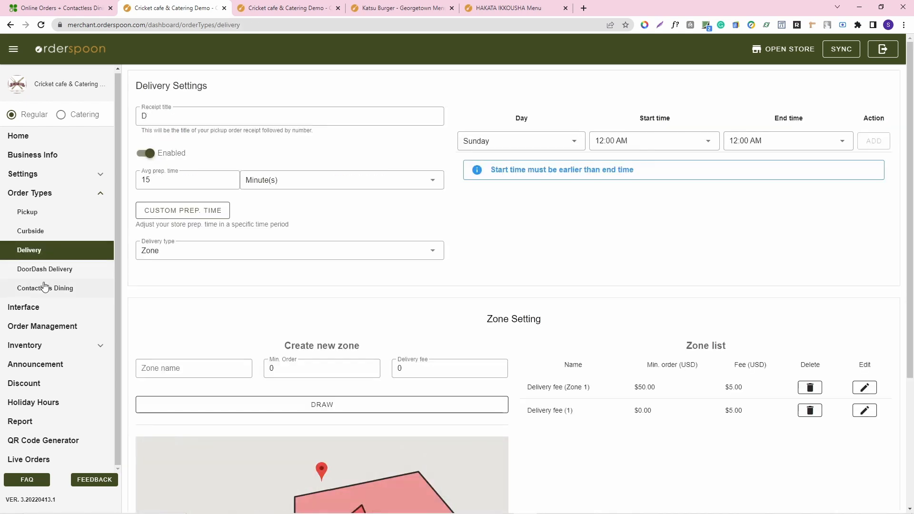
- Open the DoorDash Delivery order type and examine its sign-up form link and Step 2 business info instructions
{"action": "left_click", "coordinate": [44, 287]}
{"action": "left_click", "coordinate": [30, 270]}
{"action": "scroll", "coordinate": [374, 233], "scroll_direction": "down", "scroll_amount": 2}
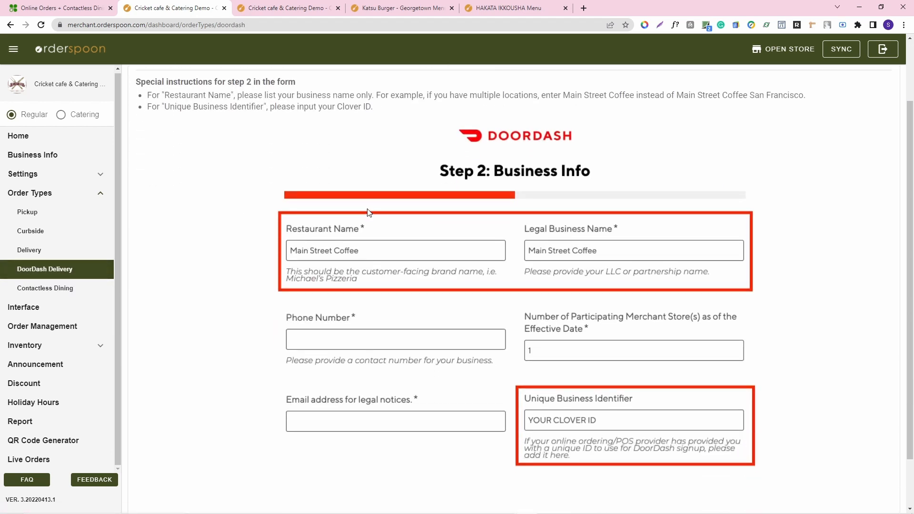
{"action": "scroll", "coordinate": [373, 233], "scroll_direction": "up", "scroll_amount": 2}
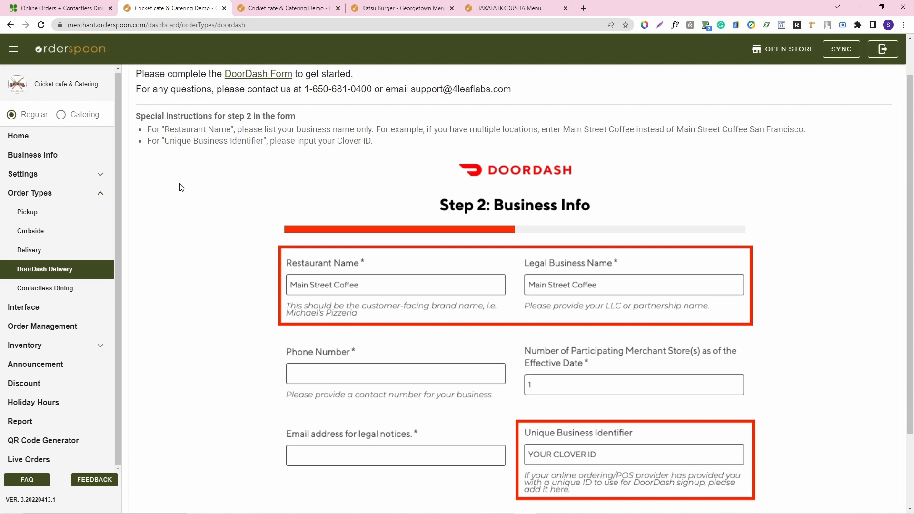
{"action": "scroll", "coordinate": [181, 187], "scroll_direction": "down", "scroll_amount": 1}
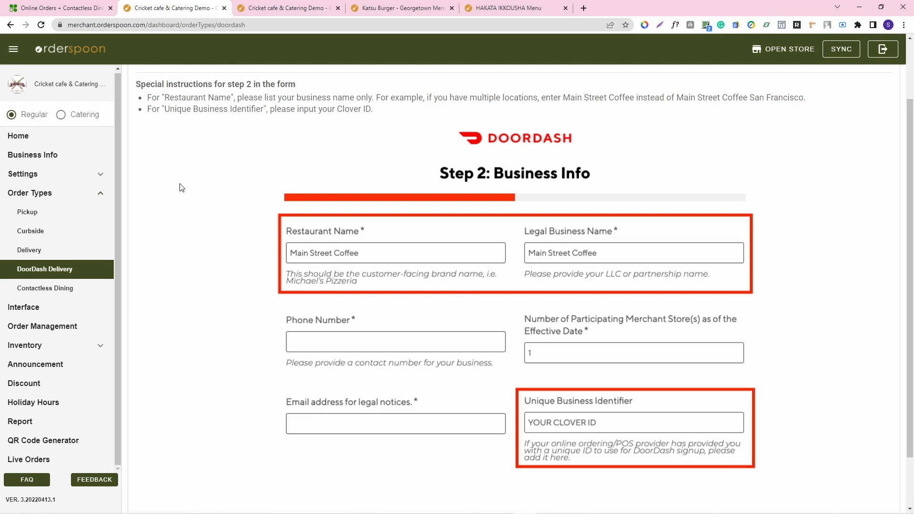
{"action": "scroll", "coordinate": [182, 187], "scroll_direction": "up", "scroll_amount": 1}
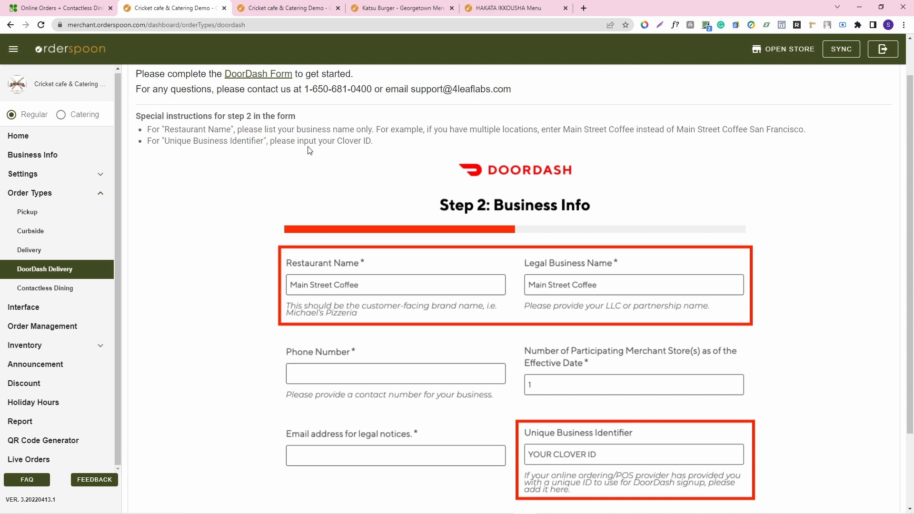
{"action": "scroll", "coordinate": [303, 201], "scroll_direction": "down", "scroll_amount": 2}
{"action": "scroll", "coordinate": [300, 209], "scroll_direction": "down", "scroll_amount": 1}
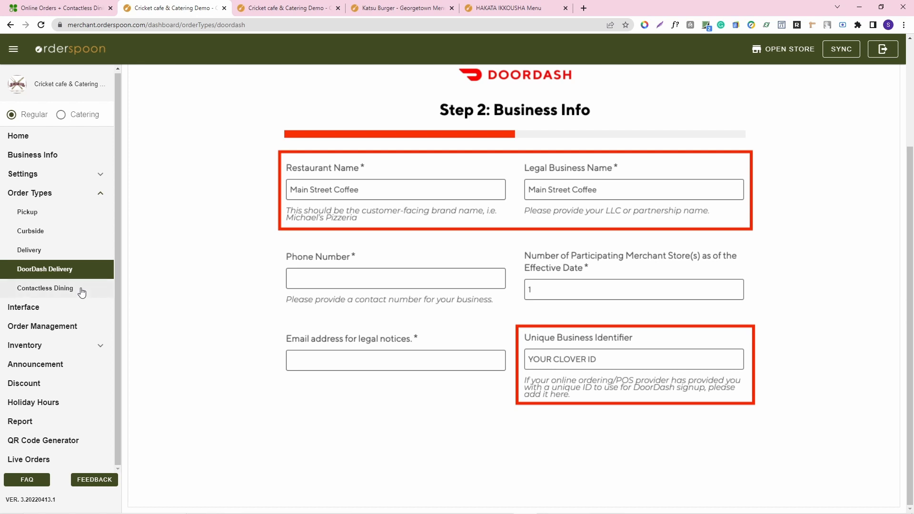
{"action": "scroll", "coordinate": [357, 287], "scroll_direction": "up", "scroll_amount": 2}
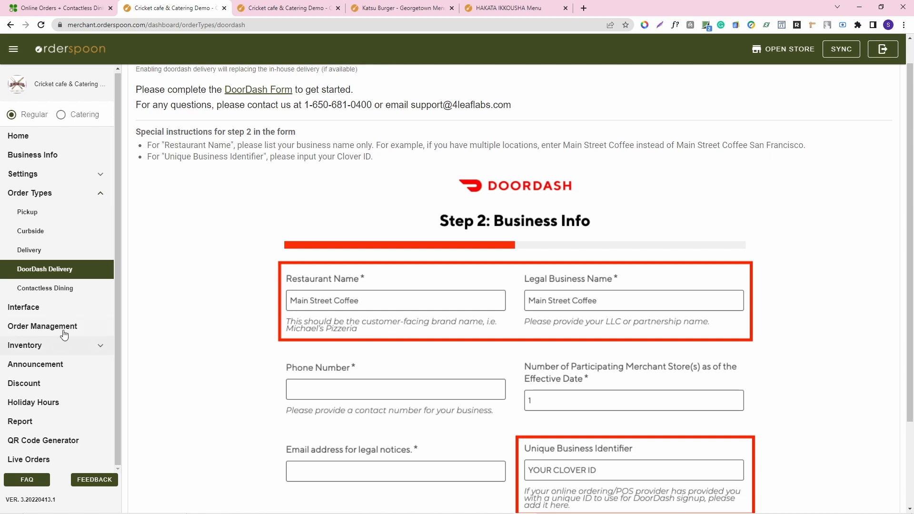
{"action": "scroll", "coordinate": [234, 259], "scroll_direction": "down", "scroll_amount": 1}
- Open the Contactless Dining settings and switch the Open Tab option off and back on
{"action": "left_click", "coordinate": [35, 289]}
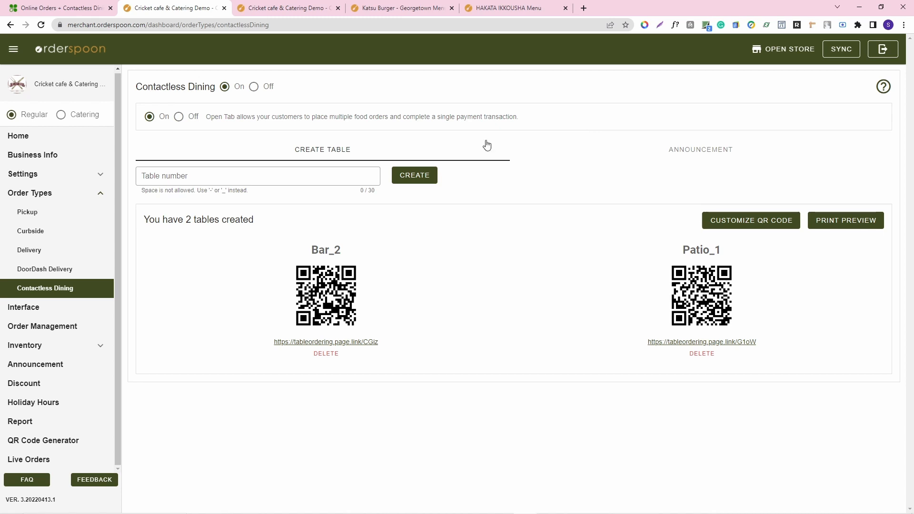
{"action": "left_click", "coordinate": [180, 119]}
{"action": "left_click", "coordinate": [149, 118]}
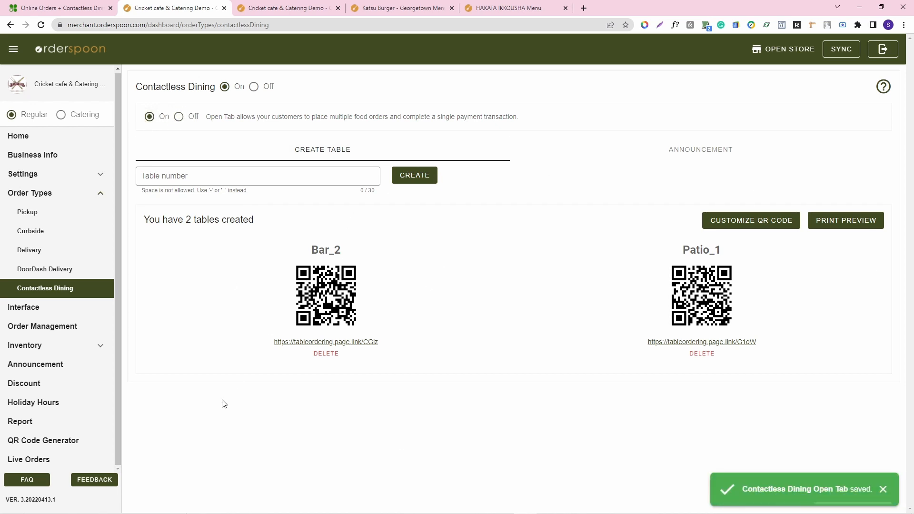
- Examine the Interface page's navigation bar and header image settings and compare them with the Cricket cafe storefront
{"action": "left_click", "coordinate": [32, 308]}
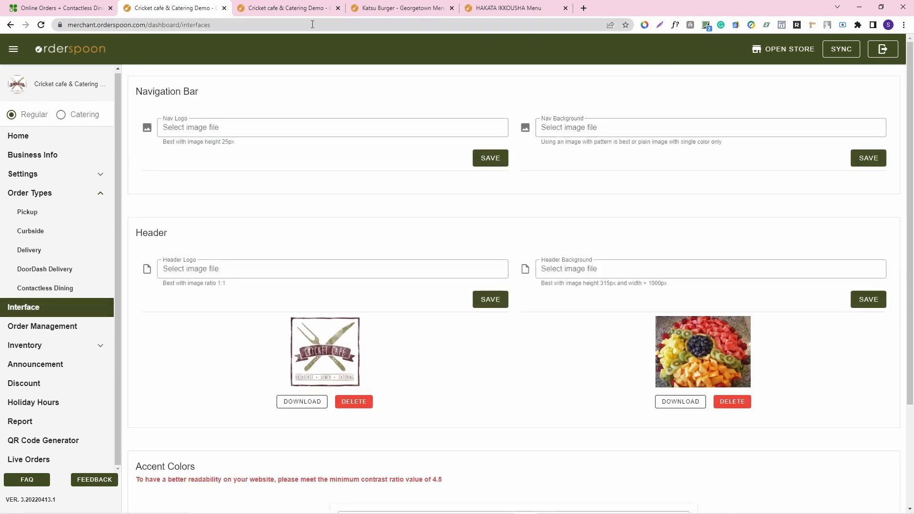
{"action": "left_click", "coordinate": [284, 8]}
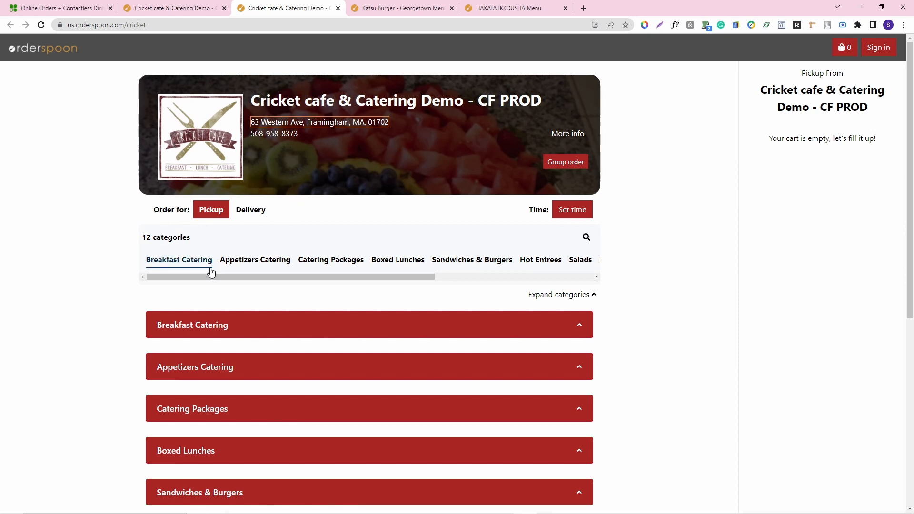
{"action": "scroll", "coordinate": [108, 213], "scroll_direction": "down", "scroll_amount": 6}
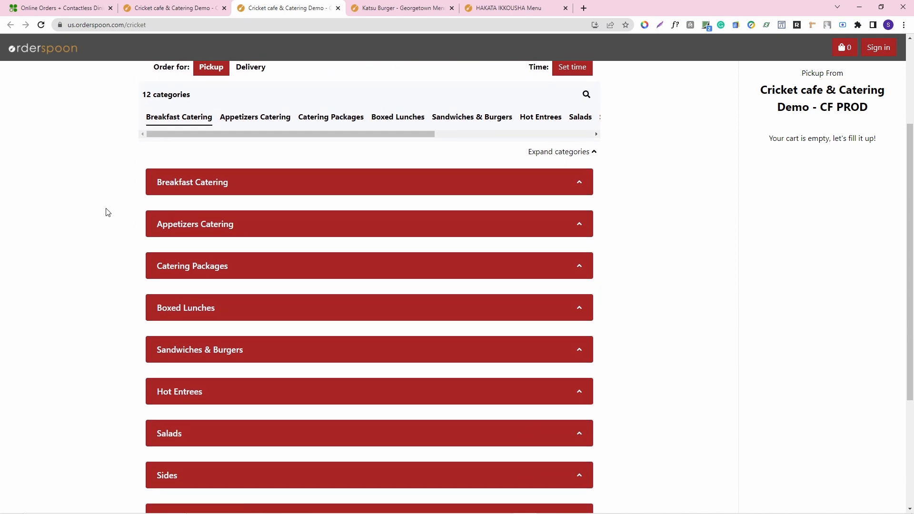
{"action": "scroll", "coordinate": [97, 206], "scroll_direction": "up", "scroll_amount": 2}
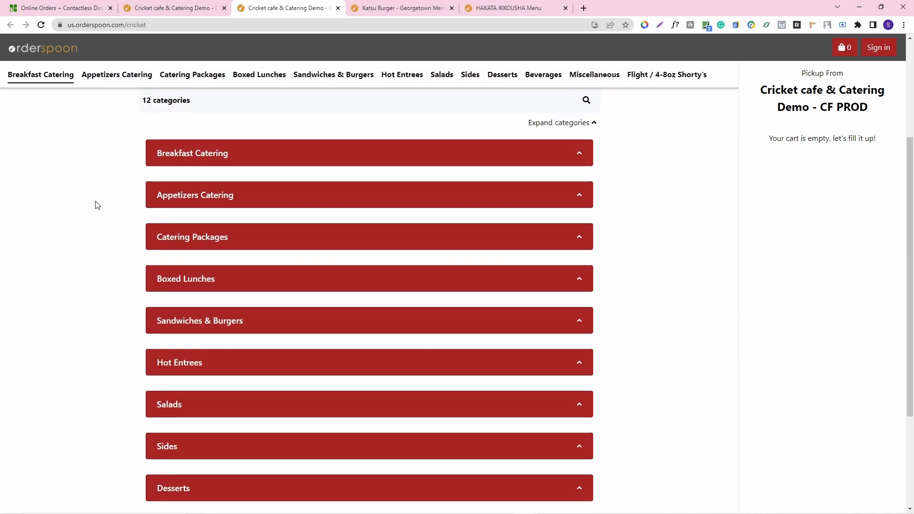
{"action": "scroll", "coordinate": [98, 206], "scroll_direction": "down", "scroll_amount": 2}
{"action": "scroll", "coordinate": [278, 161], "scroll_direction": "up", "scroll_amount": 2}
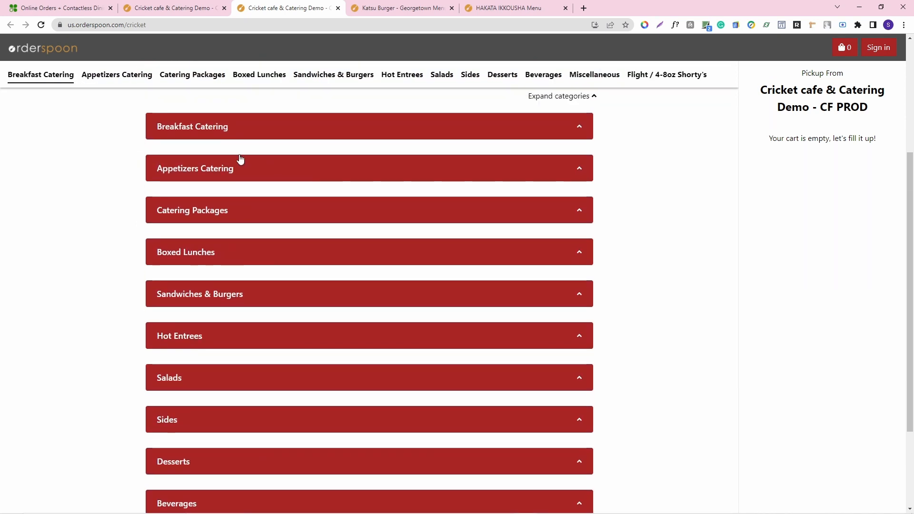
- Return to the merchant dashboard and open the Inventory category settings
{"action": "left_click", "coordinate": [138, 8]}
{"action": "left_click", "coordinate": [40, 351]}
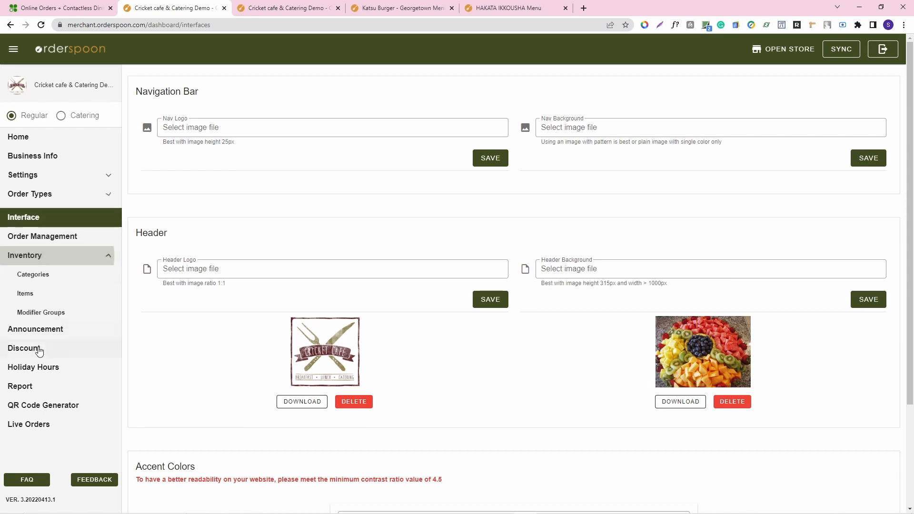
{"action": "left_click", "coordinate": [58, 271]}
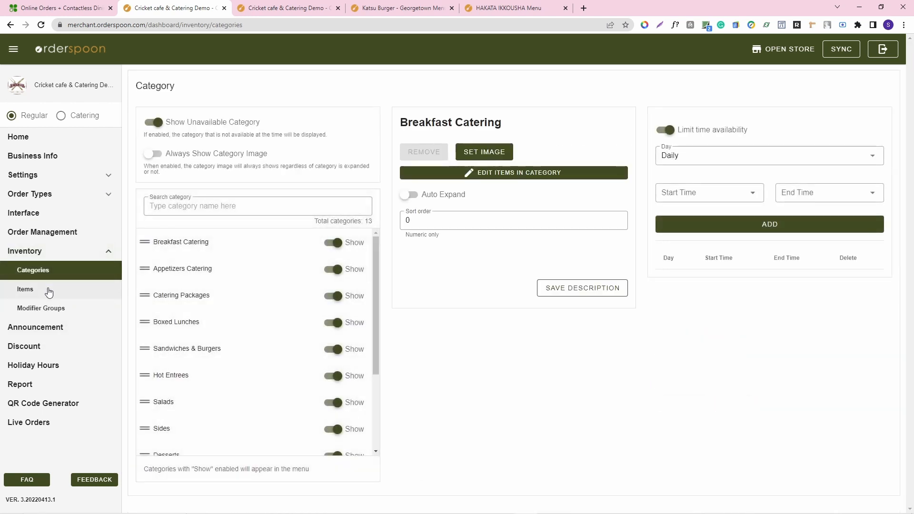
- On the Cricket cafe storefront, expand and collapse Breakfast Catering, and expand Catering Packages to view its items
{"action": "left_click", "coordinate": [275, 4]}
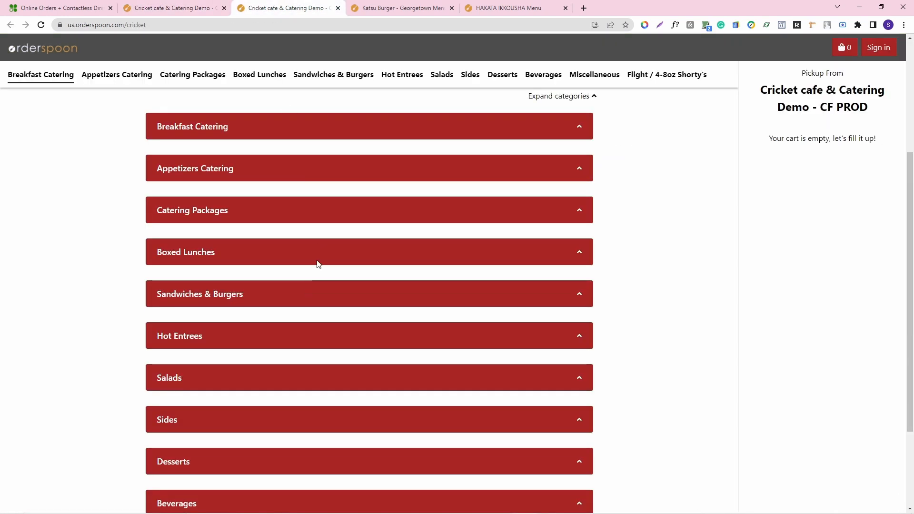
{"action": "left_click", "coordinate": [289, 128]}
{"action": "scroll", "coordinate": [343, 253], "scroll_direction": "down", "scroll_amount": 1}
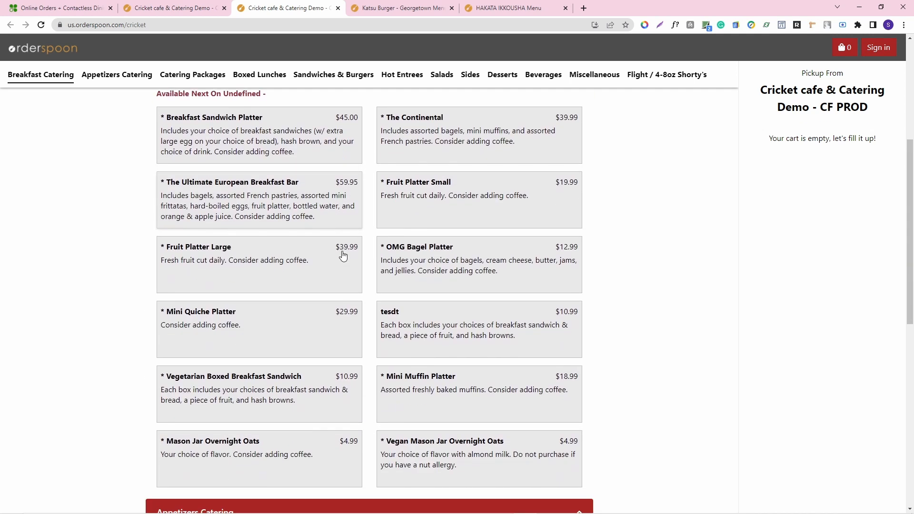
{"action": "scroll", "coordinate": [342, 253], "scroll_direction": "up", "scroll_amount": 3}
{"action": "left_click", "coordinate": [341, 207]}
{"action": "scroll", "coordinate": [373, 299], "scroll_direction": "down", "scroll_amount": 2}
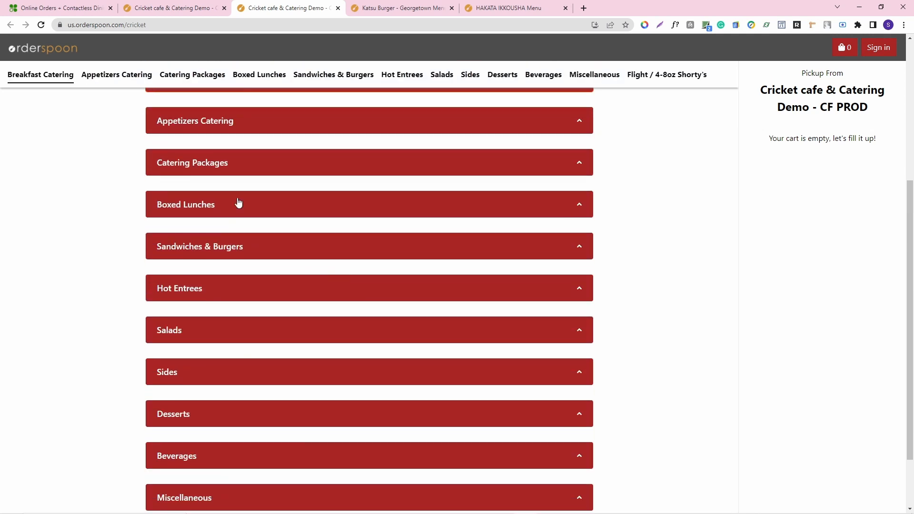
{"action": "left_click", "coordinate": [224, 165]}
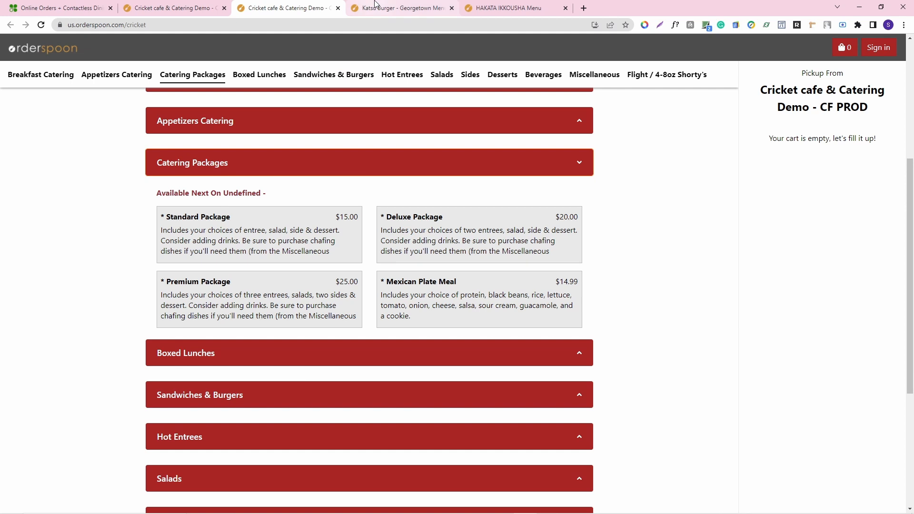
- Switch to the Katsu Burger storefront and preview the Baja Dori and Honey Miso Tofu items without adding them to the cart
{"action": "left_click", "coordinate": [362, 6]}
{"action": "scroll", "coordinate": [81, 239], "scroll_direction": "up", "scroll_amount": 5}
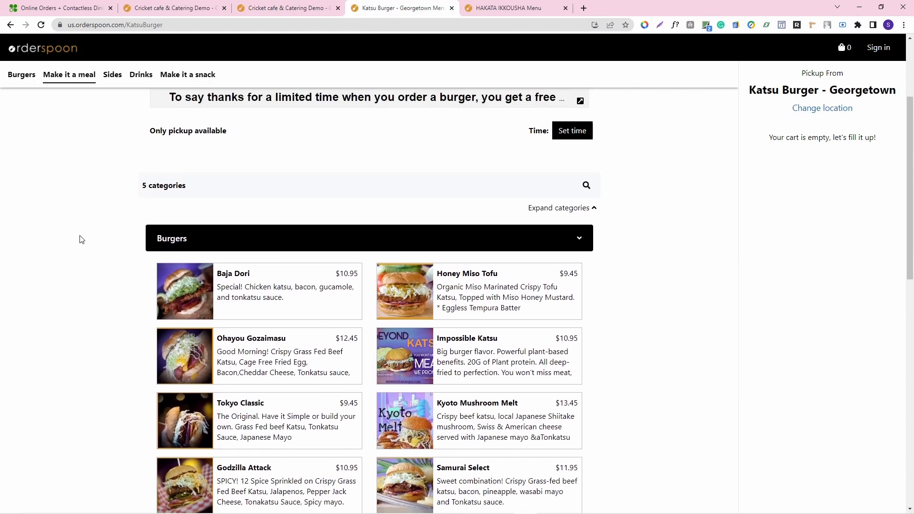
{"action": "scroll", "coordinate": [212, 281], "scroll_direction": "down", "scroll_amount": 5}
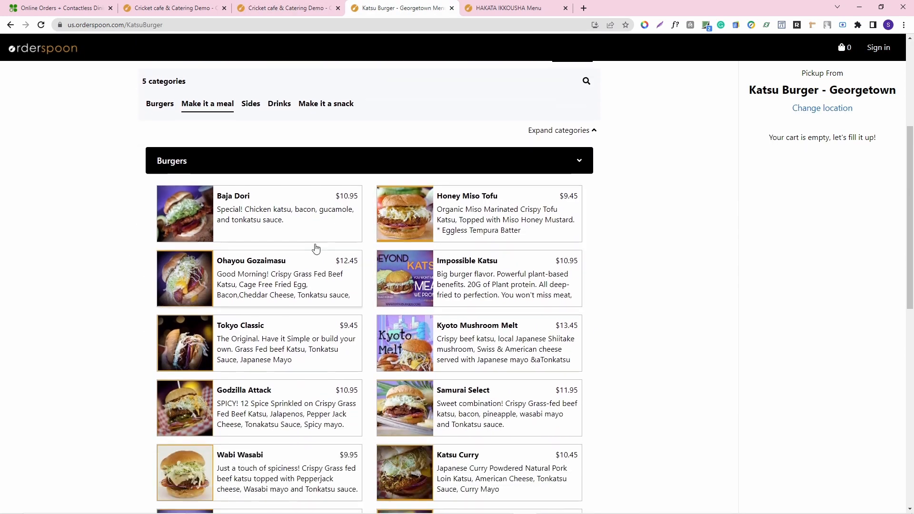
{"action": "left_click", "coordinate": [295, 224]}
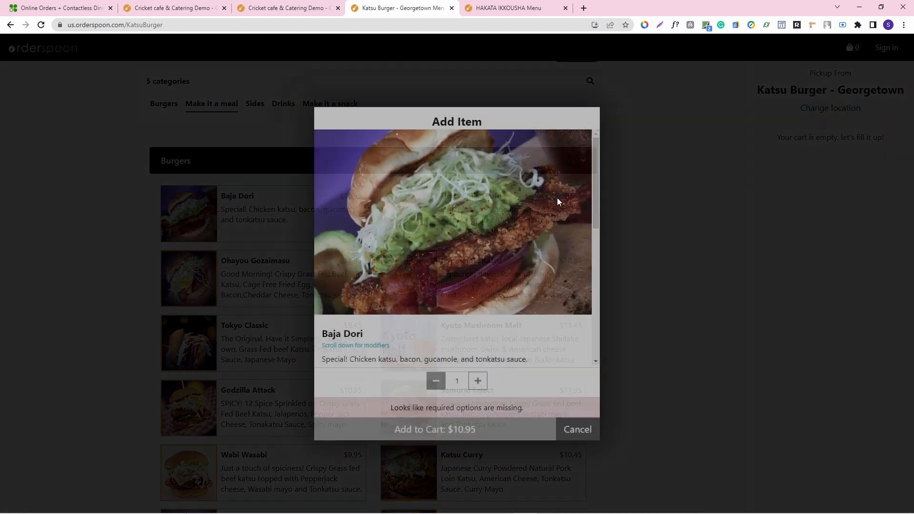
{"action": "left_click", "coordinate": [583, 429]}
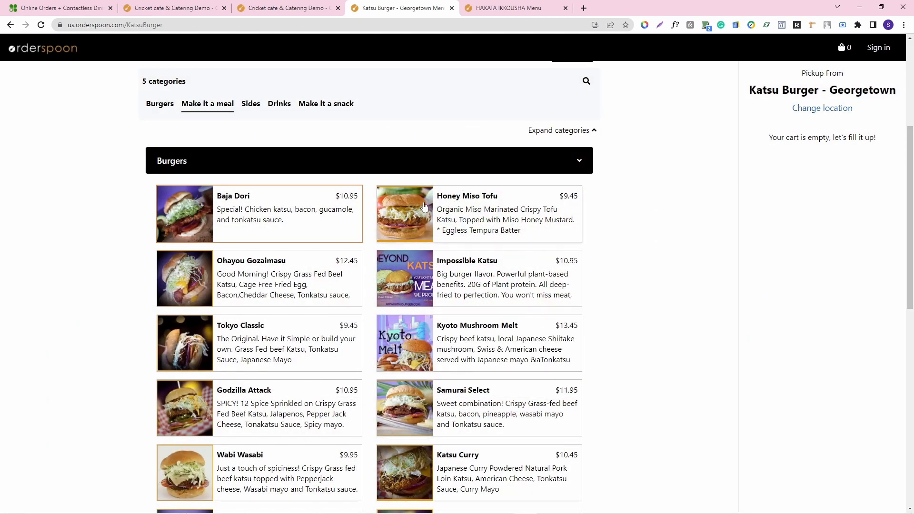
{"action": "left_click", "coordinate": [410, 211]}
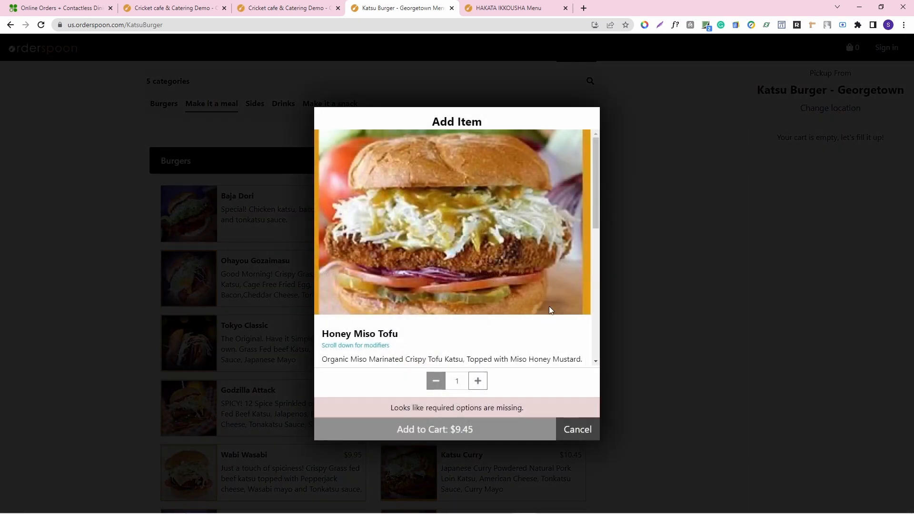
{"action": "scroll", "coordinate": [542, 295], "scroll_direction": "down", "scroll_amount": 2}
{"action": "scroll", "coordinate": [494, 318], "scroll_direction": "up", "scroll_amount": 1}
{"action": "left_click", "coordinate": [566, 431]}
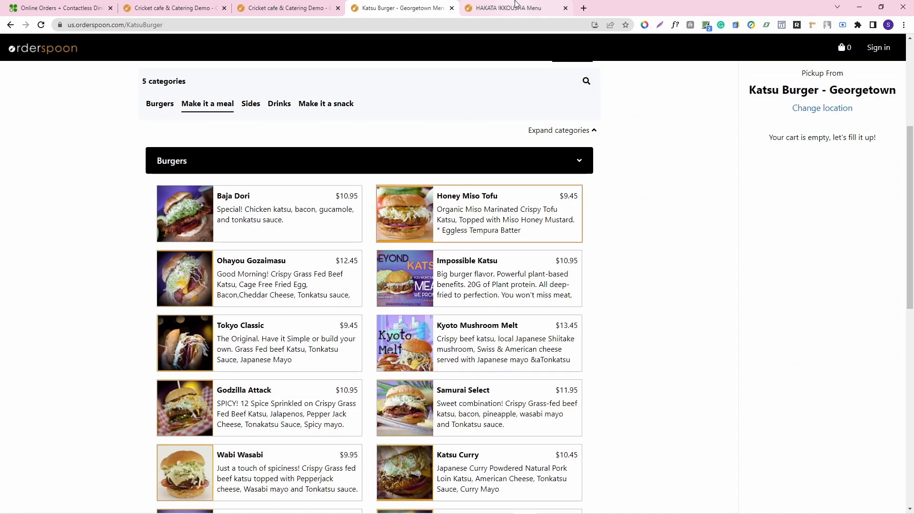
- Switch to the HAKATA IKKOUSHA storefront and examine the category banners and item images across its menu
{"action": "left_click", "coordinate": [512, 8]}
{"action": "scroll", "coordinate": [95, 333], "scroll_direction": "down", "scroll_amount": 1}
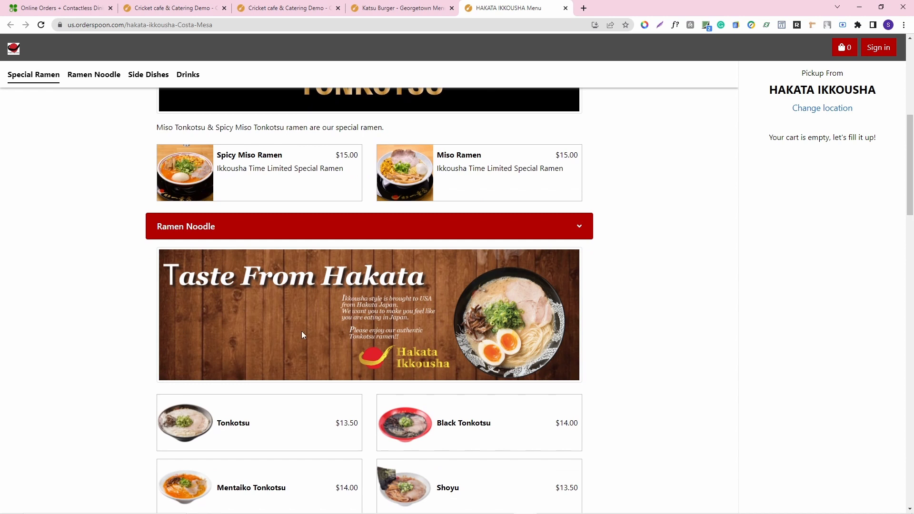
{"action": "scroll", "coordinate": [305, 333], "scroll_direction": "down", "scroll_amount": 2}
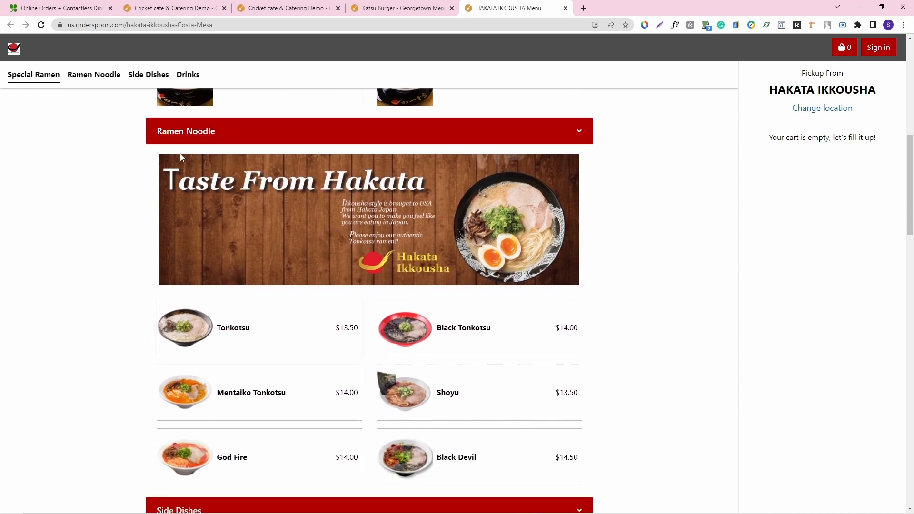
{"action": "scroll", "coordinate": [339, 200], "scroll_direction": "down", "scroll_amount": 9}
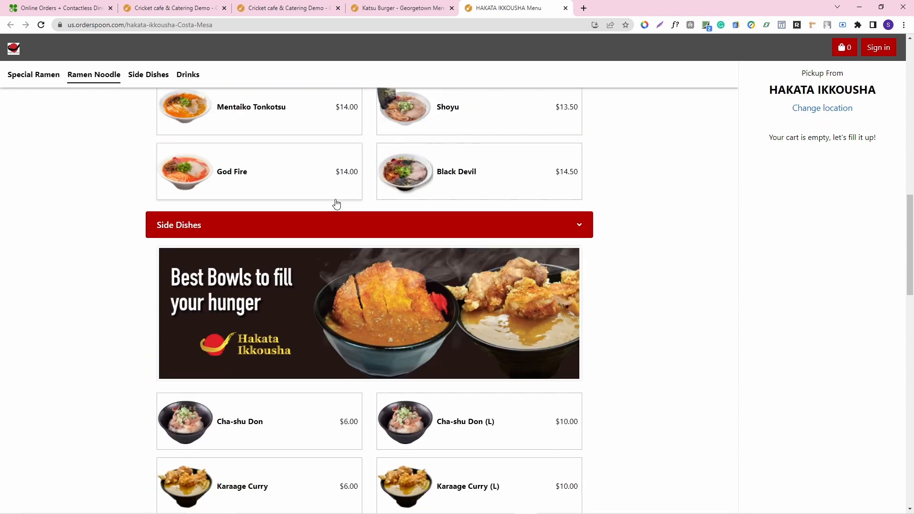
{"action": "scroll", "coordinate": [341, 211], "scroll_direction": "down", "scroll_amount": 11}
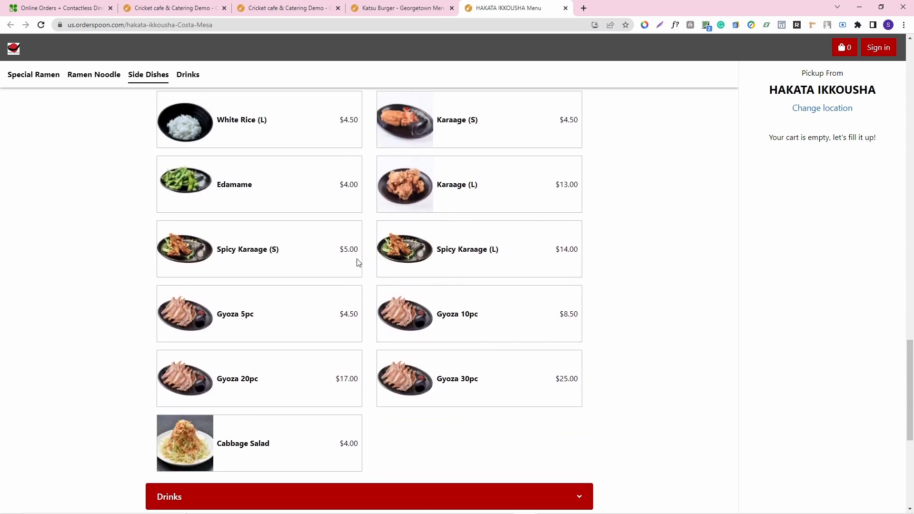
{"action": "scroll", "coordinate": [357, 261], "scroll_direction": "up", "scroll_amount": 6}
{"action": "scroll", "coordinate": [358, 262], "scroll_direction": "up", "scroll_amount": 16}
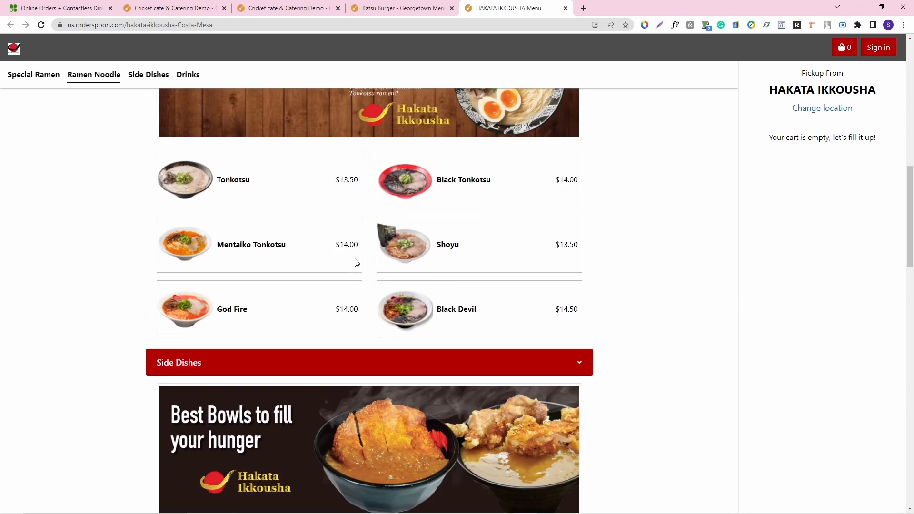
- Return to the start of the HAKATA IKKOUSHA menu and collapse the Special Ramen and Ramen Noodle categories
{"action": "scroll", "coordinate": [355, 258], "scroll_direction": "up", "scroll_amount": 8}
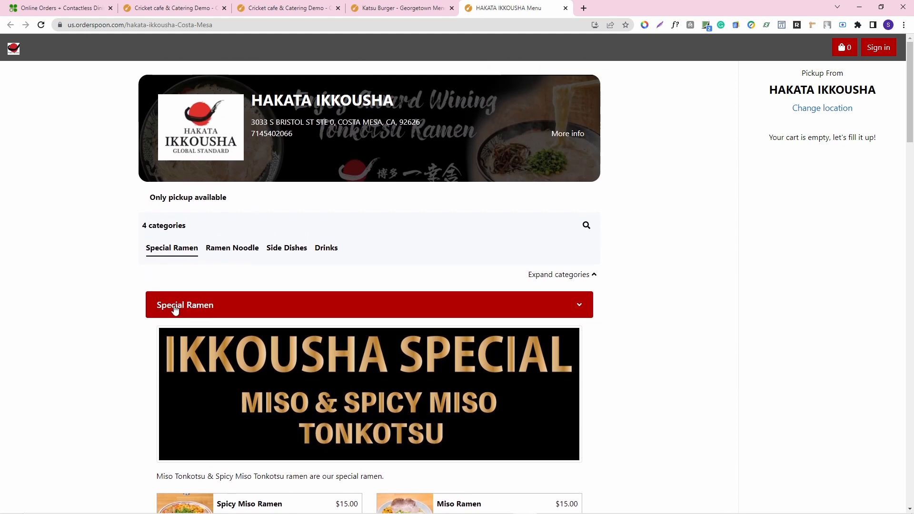
{"action": "left_click", "coordinate": [175, 307]}
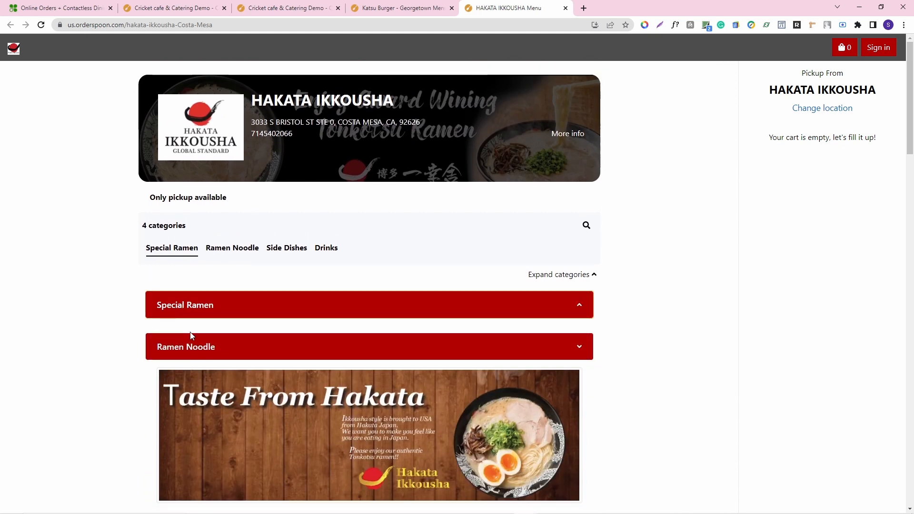
{"action": "left_click", "coordinate": [185, 346]}
- Switch to the merchant dashboard's category list and toggle Show off and back on for Breakfast Catering and Appetizers Catering
{"action": "left_click", "coordinate": [172, 8]}
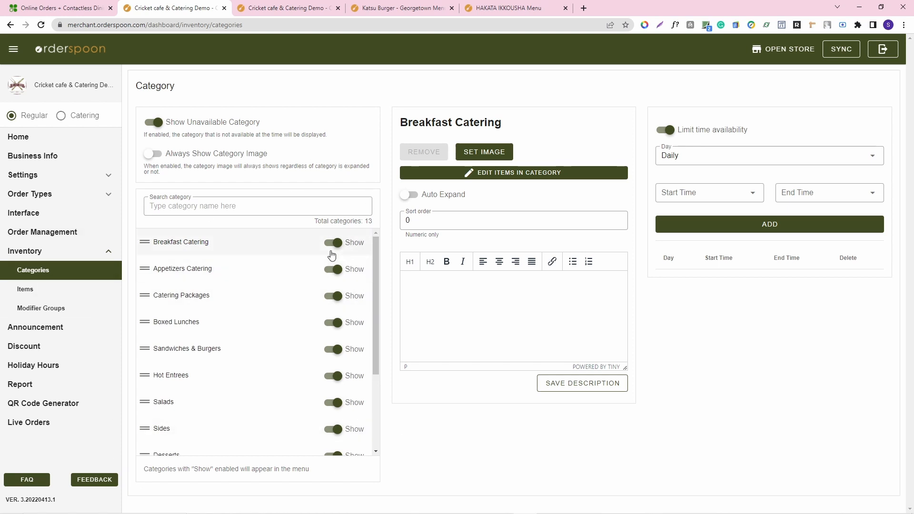
{"action": "scroll", "coordinate": [332, 247], "scroll_direction": "down", "scroll_amount": 2}
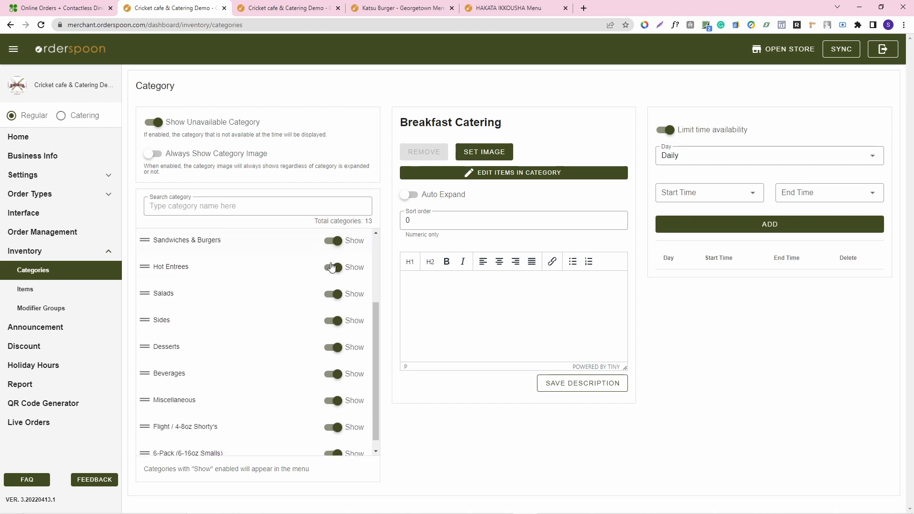
{"action": "scroll", "coordinate": [335, 276], "scroll_direction": "up", "scroll_amount": 2}
{"action": "left_click", "coordinate": [336, 242]}
{"action": "left_click", "coordinate": [335, 269]}
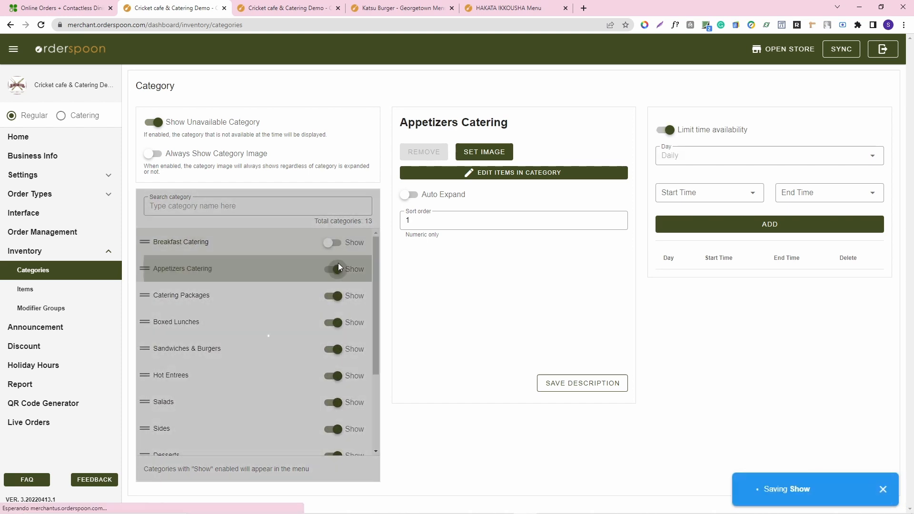
{"action": "left_click", "coordinate": [335, 243]}
{"action": "left_click", "coordinate": [333, 269]}
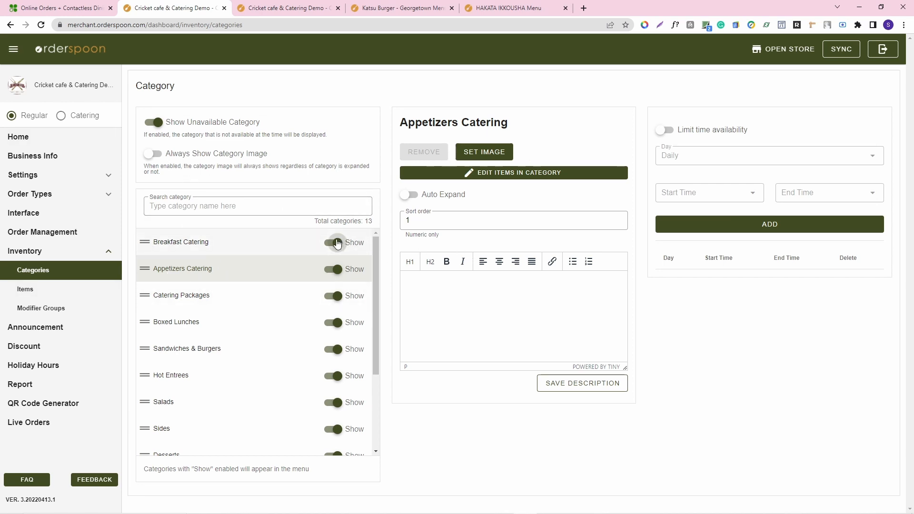
- Look through the category list and its reorder handles, and turn off Show Unavailable Category
{"action": "scroll", "coordinate": [205, 316], "scroll_direction": "down", "scroll_amount": 2}
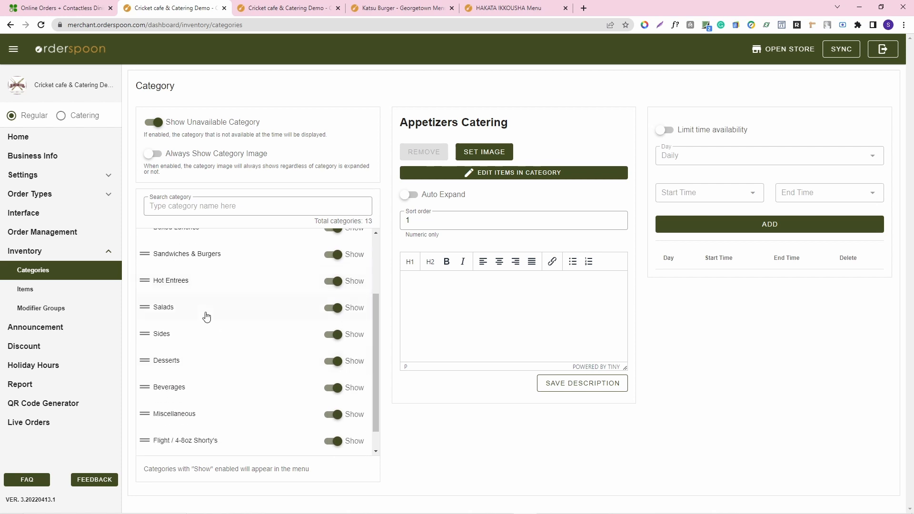
{"action": "scroll", "coordinate": [252, 283], "scroll_direction": "up", "scroll_amount": 2}
{"action": "scroll", "coordinate": [252, 283], "scroll_direction": "down", "scroll_amount": 3}
{"action": "scroll", "coordinate": [213, 262], "scroll_direction": "up", "scroll_amount": 3}
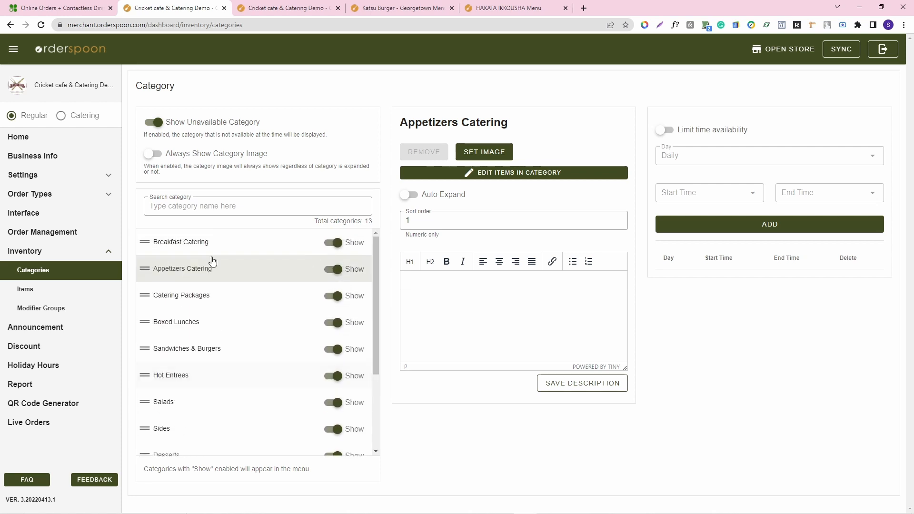
{"action": "mouse_move", "coordinate": [140, 238]}
{"action": "left_mouse_down"}
{"action": "mouse_move", "coordinate": [138, 322]}
{"action": "mouse_move", "coordinate": [140, 238]}
{"action": "left_mouse_up"}
{"action": "left_click", "coordinate": [154, 130]}
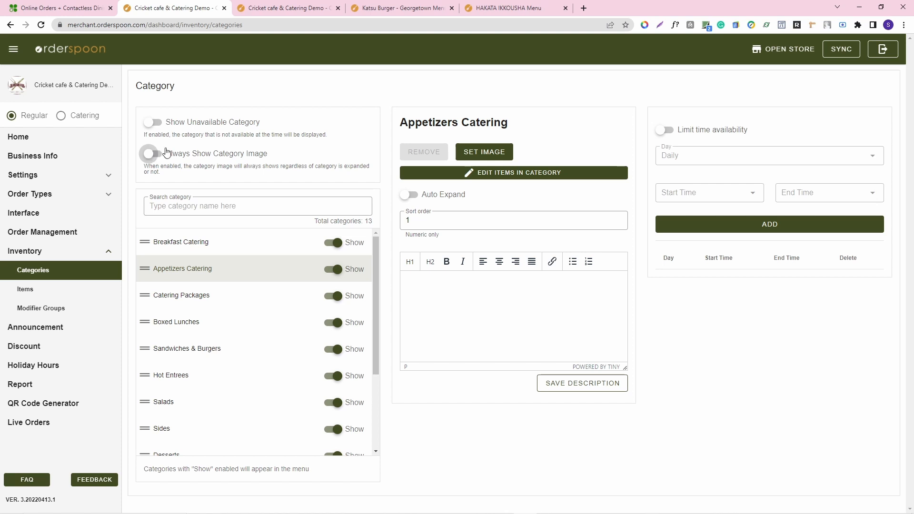
- Switch to the HAKATA IKKOUSHA storefront, and collapse and re-expand Side Dishes to examine its category image
{"action": "left_click", "coordinate": [372, 6]}
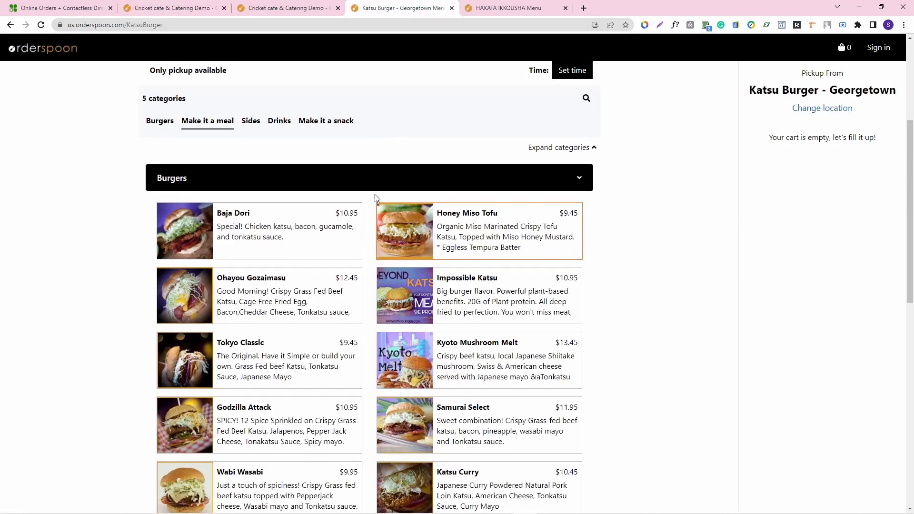
{"action": "key", "text": "ctrl+Tab"}
{"action": "scroll", "coordinate": [372, 336], "scroll_direction": "down", "scroll_amount": 3}
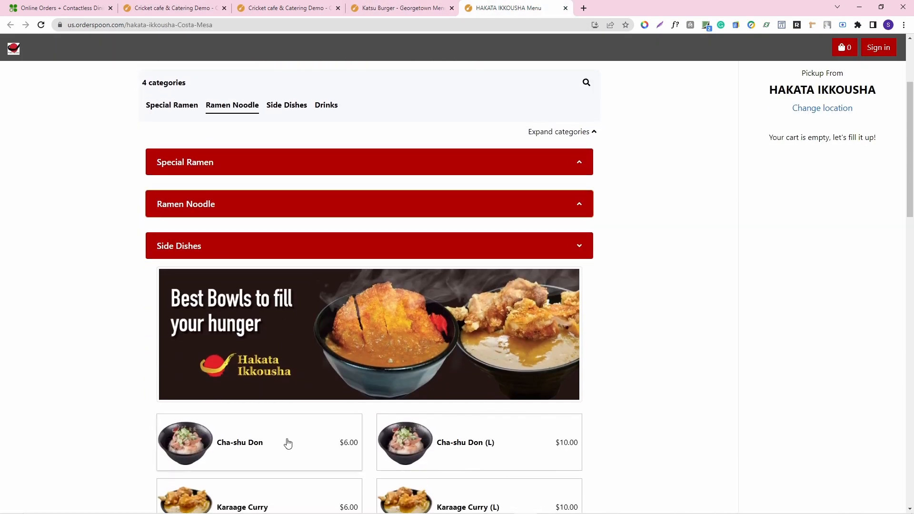
{"action": "left_click", "coordinate": [456, 256]}
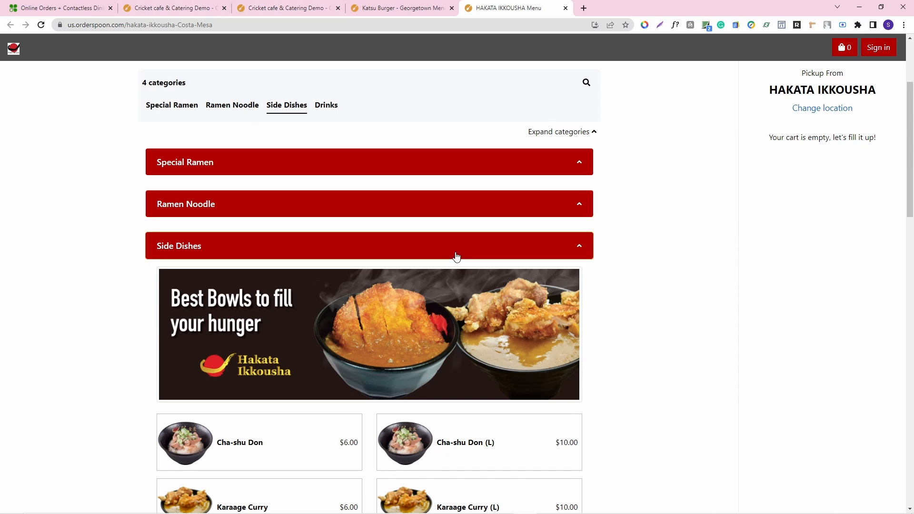
{"action": "left_click", "coordinate": [456, 256]}
- Return to the merchant dashboard and review the sortable item list of the Appetizers Catering category, closing it without changes
{"action": "left_click", "coordinate": [143, 10]}
{"action": "scroll", "coordinate": [294, 339], "scroll_direction": "down", "scroll_amount": 1}
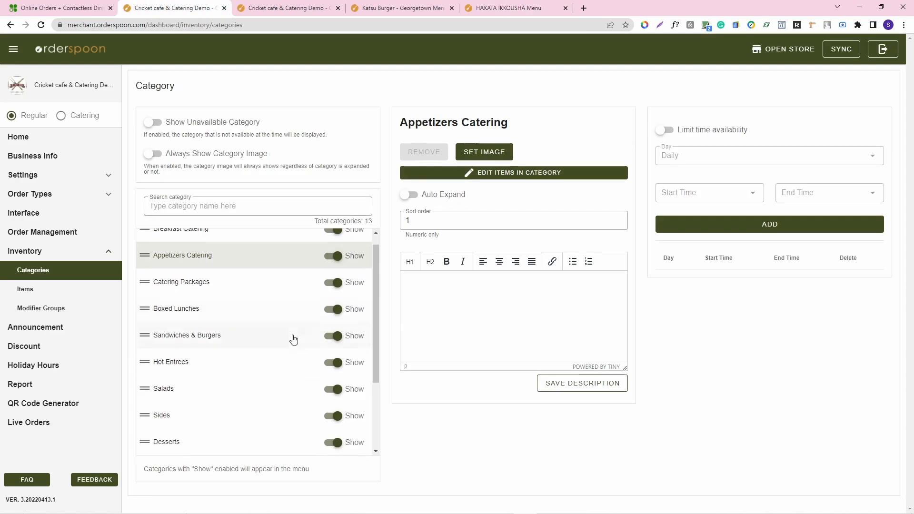
{"action": "scroll", "coordinate": [294, 339], "scroll_direction": "up", "scroll_amount": 1}
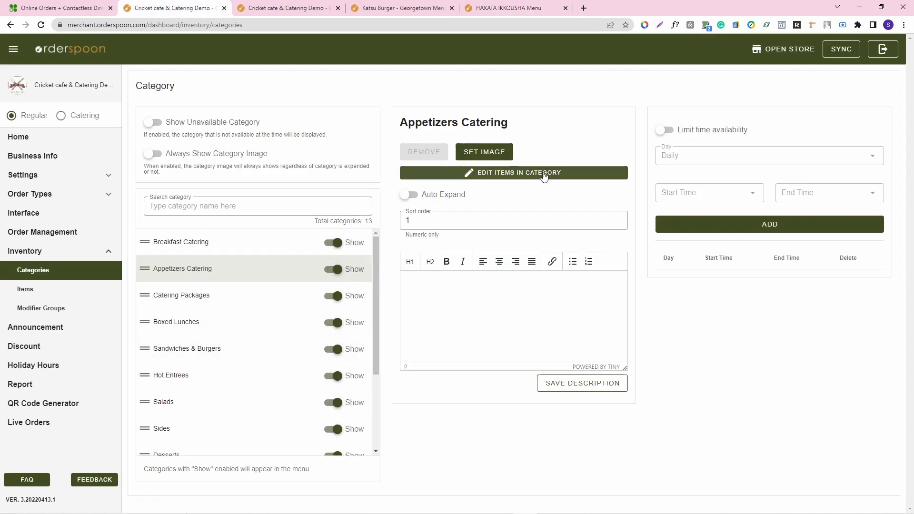
{"action": "left_click", "coordinate": [565, 173]}
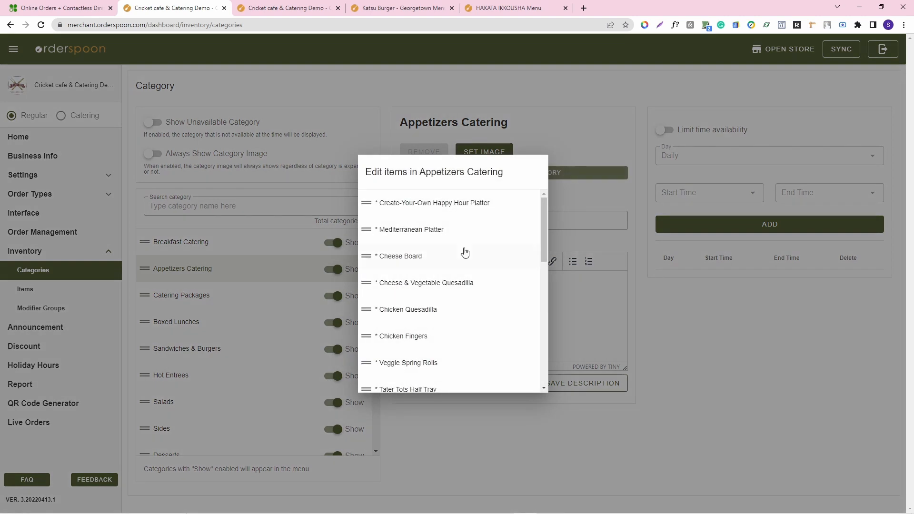
{"action": "scroll", "coordinate": [466, 255], "scroll_direction": "down", "scroll_amount": 6}
{"action": "scroll", "coordinate": [467, 255], "scroll_direction": "down", "scroll_amount": 2}
{"action": "scroll", "coordinate": [466, 253], "scroll_direction": "up", "scroll_amount": 6}
{"action": "left_click", "coordinate": [598, 107]}
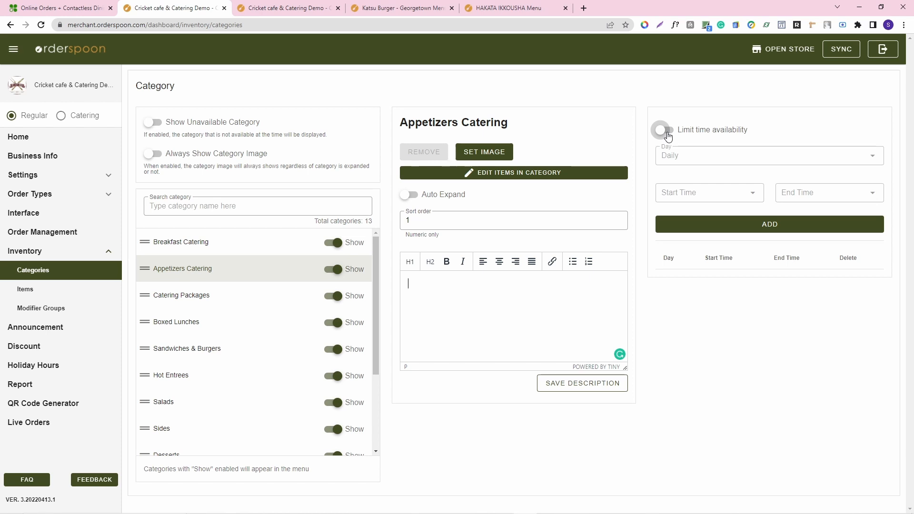
- Enable Limit time availability for Appetizers Catering and choose Tuesday with a start time of 07:30 AM
{"action": "left_click", "coordinate": [667, 135]}
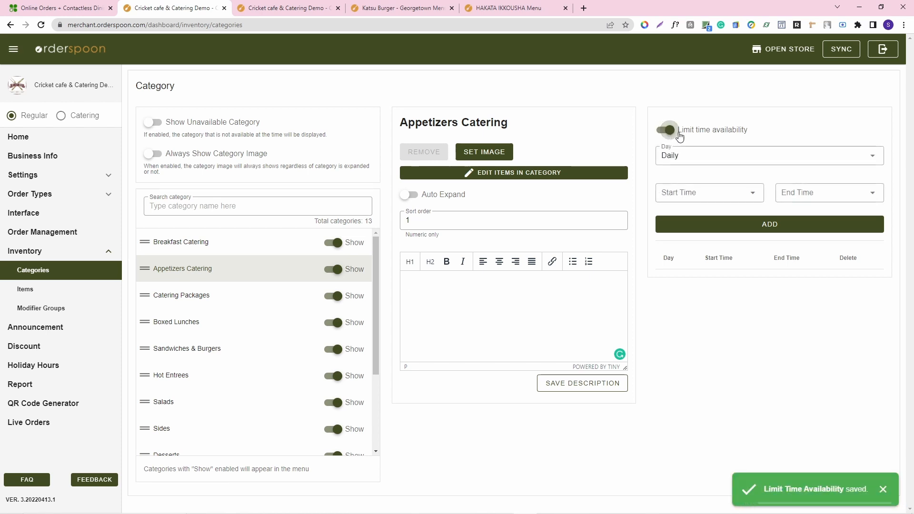
{"action": "left_click", "coordinate": [720, 166]}
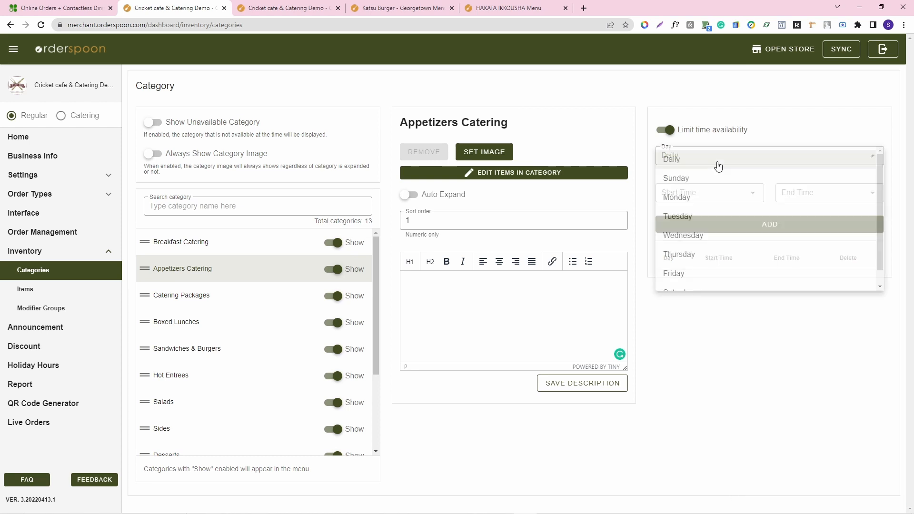
{"action": "left_click", "coordinate": [722, 222]}
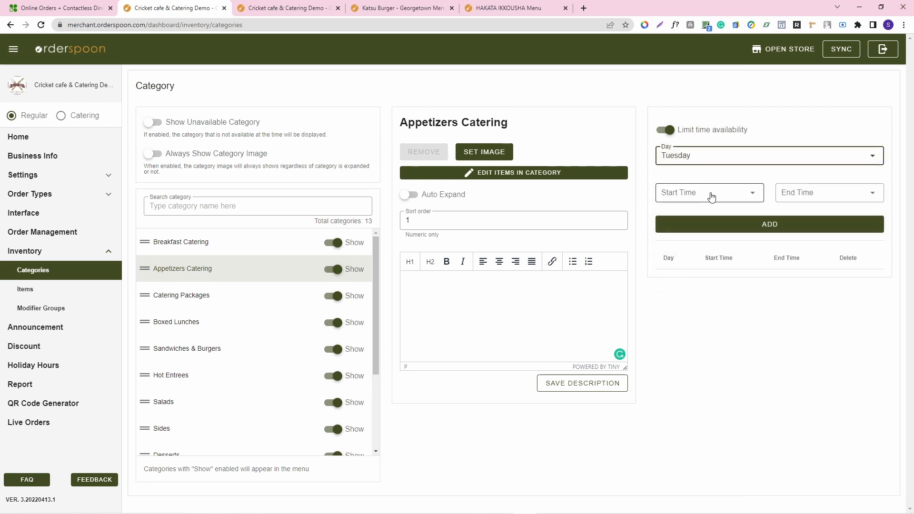
{"action": "left_click", "coordinate": [708, 195]}
{"action": "left_click", "coordinate": [688, 185]}
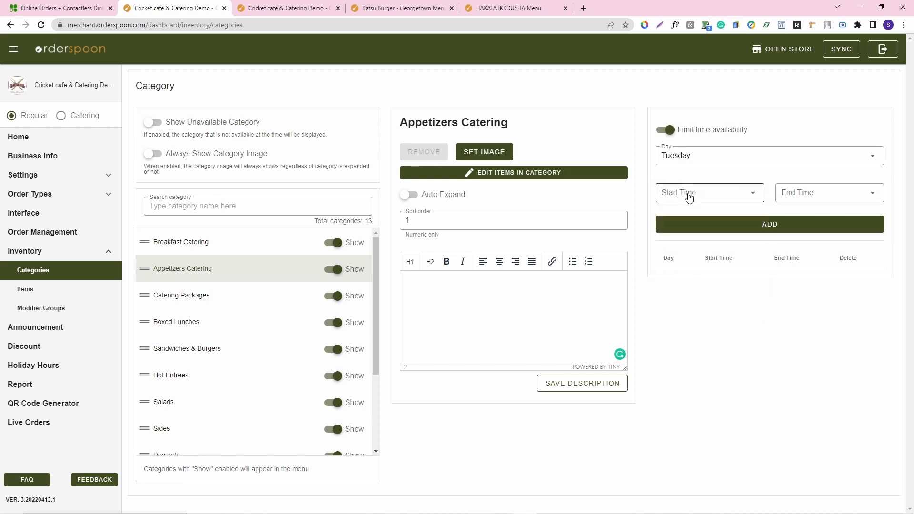
{"action": "left_click", "coordinate": [684, 201]}
{"action": "scroll", "coordinate": [705, 317], "scroll_direction": "down", "scroll_amount": 3}
{"action": "scroll", "coordinate": [705, 316], "scroll_direction": "down", "scroll_amount": 8}
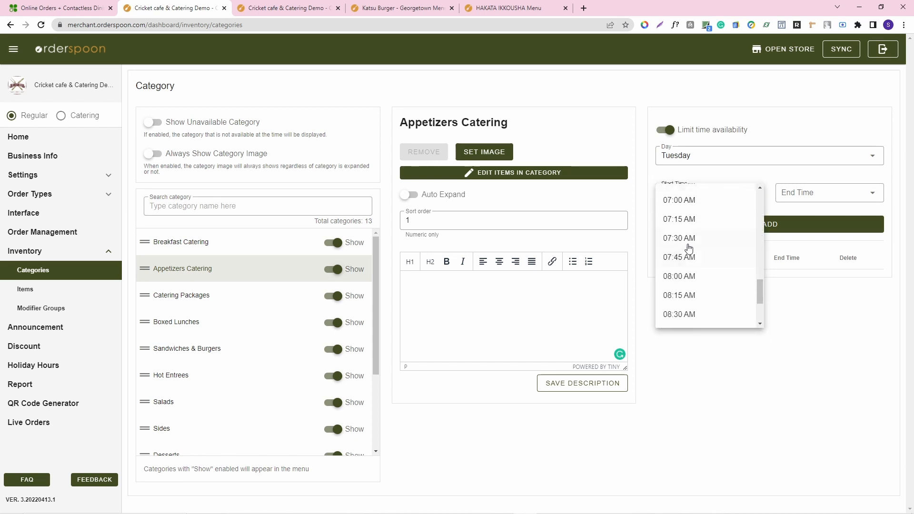
{"action": "left_click", "coordinate": [689, 245]}
- Set the availability end time to 02:30 PM and add the time window to Appetizers Catering
{"action": "left_click", "coordinate": [817, 193]}
{"action": "scroll", "coordinate": [856, 282], "scroll_direction": "down", "scroll_amount": 13}
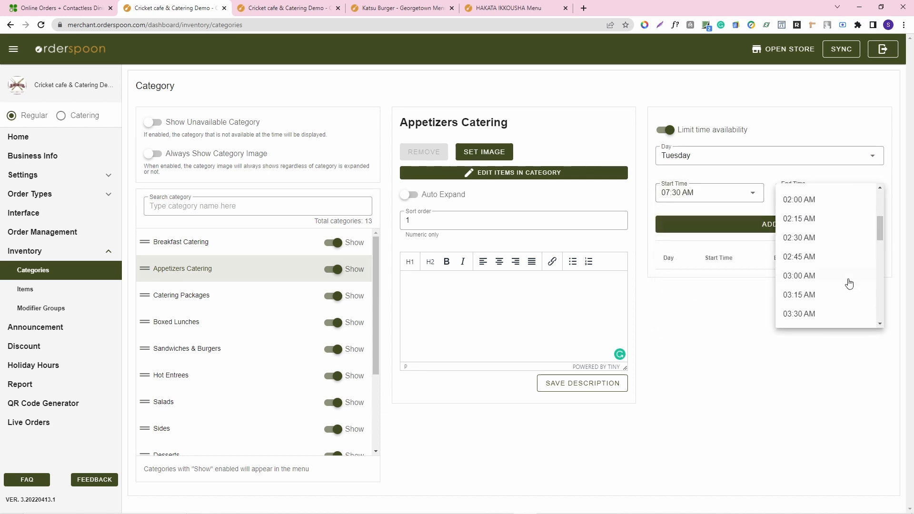
{"action": "scroll", "coordinate": [849, 283], "scroll_direction": "down", "scroll_amount": 8}
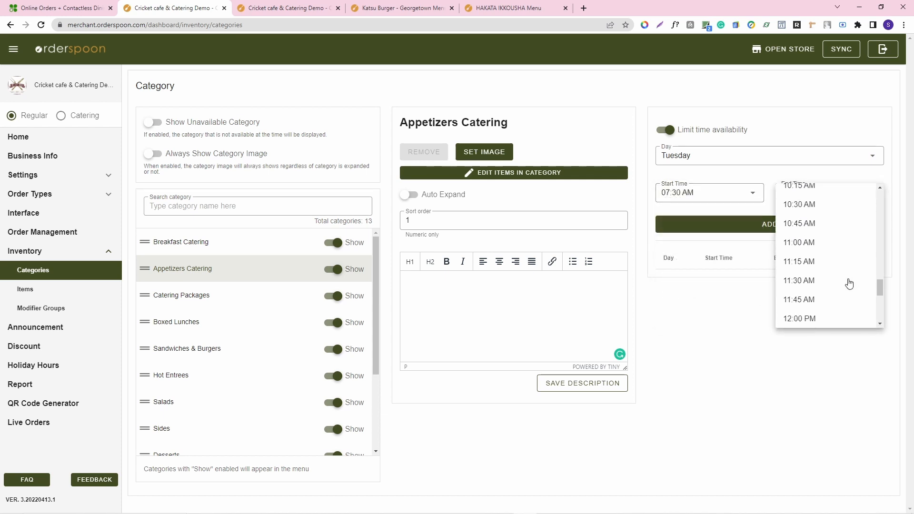
{"action": "left_click", "coordinate": [833, 277]}
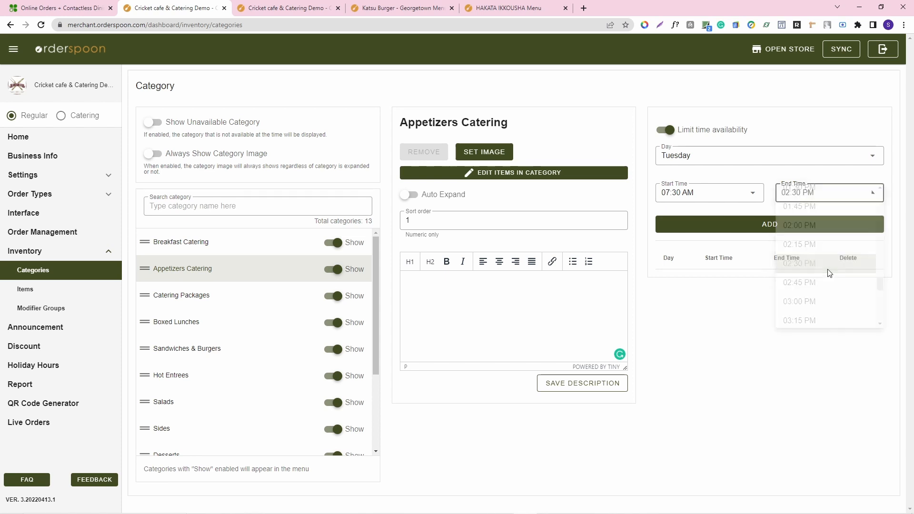
{"action": "left_click", "coordinate": [768, 225]}
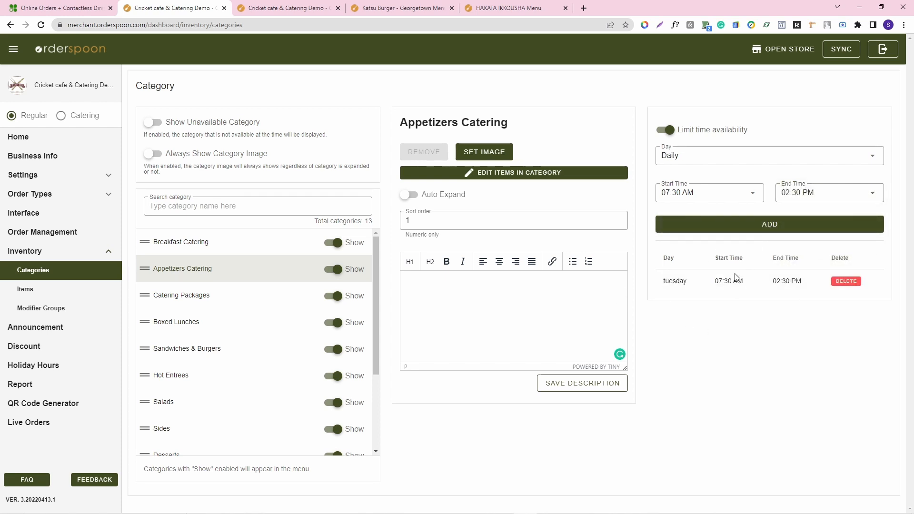
- Turn on Show Unavailable Category and open the Cricket cafe store afresh, closing its older browser tab
{"action": "left_click", "coordinate": [150, 124]}
{"action": "left_click", "coordinate": [783, 49]}
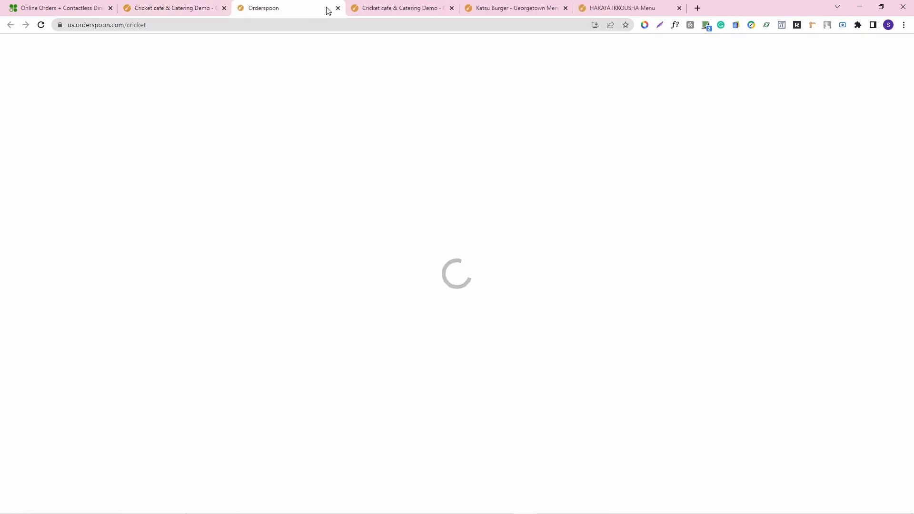
{"action": "left_click", "coordinate": [452, 8]}
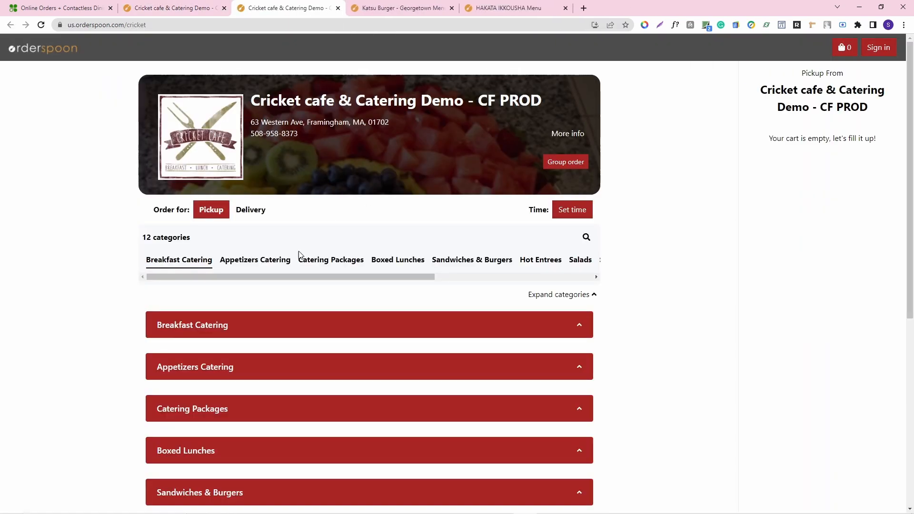
- Expand Appetizers Catering on the Cricket cafe storefront and examine the availability notice above its items
{"action": "left_click", "coordinate": [198, 376]}
{"action": "scroll", "coordinate": [81, 370], "scroll_direction": "down", "scroll_amount": 1}
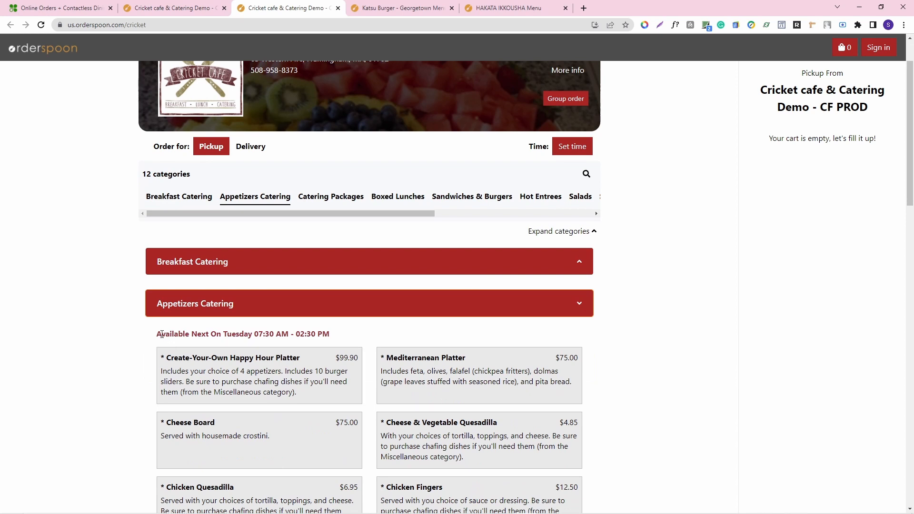
{"action": "left_click_drag", "start_coordinate": [162, 334], "coordinate": [409, 346]}
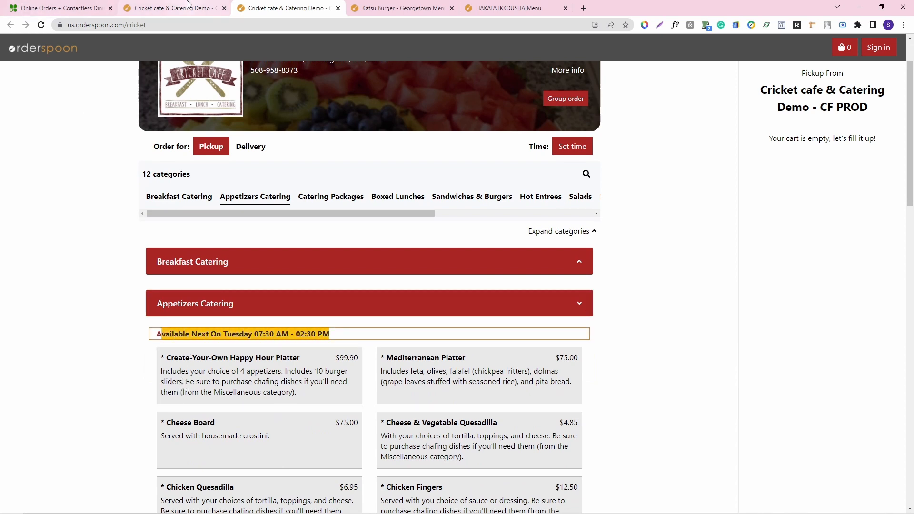
{"action": "left_click", "coordinate": [235, 473]}
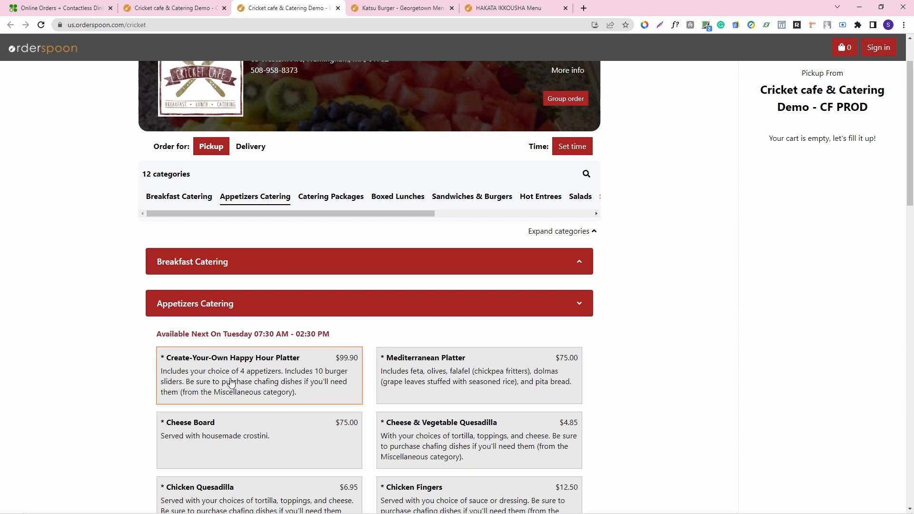
- Return to the merchant dashboard, open the Inventory item settings, and turn off Show for Assorted Chips
{"action": "left_click", "coordinate": [172, 8]}
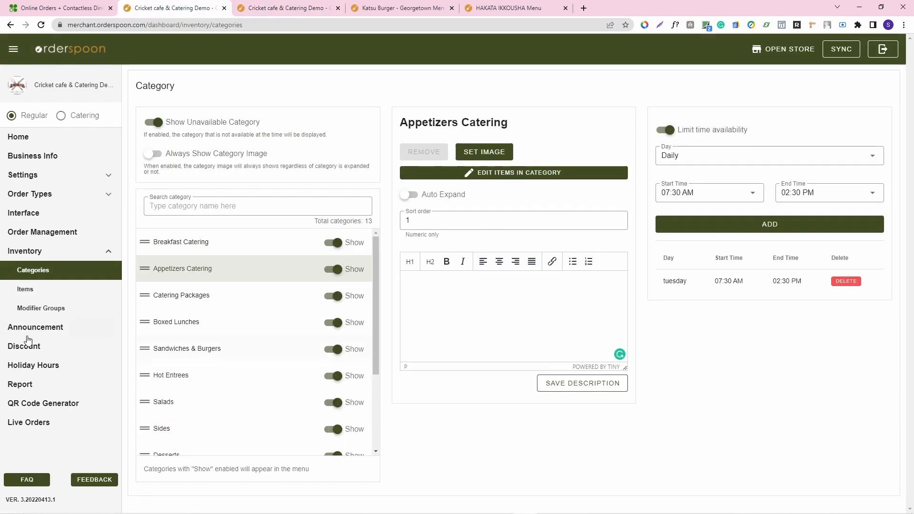
{"action": "left_click", "coordinate": [24, 291]}
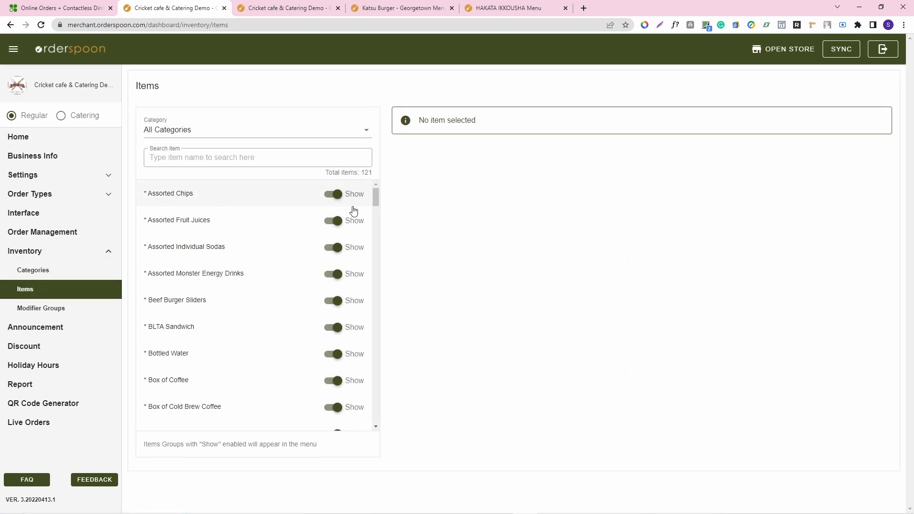
{"action": "scroll", "coordinate": [289, 251], "scroll_direction": "down", "scroll_amount": 1}
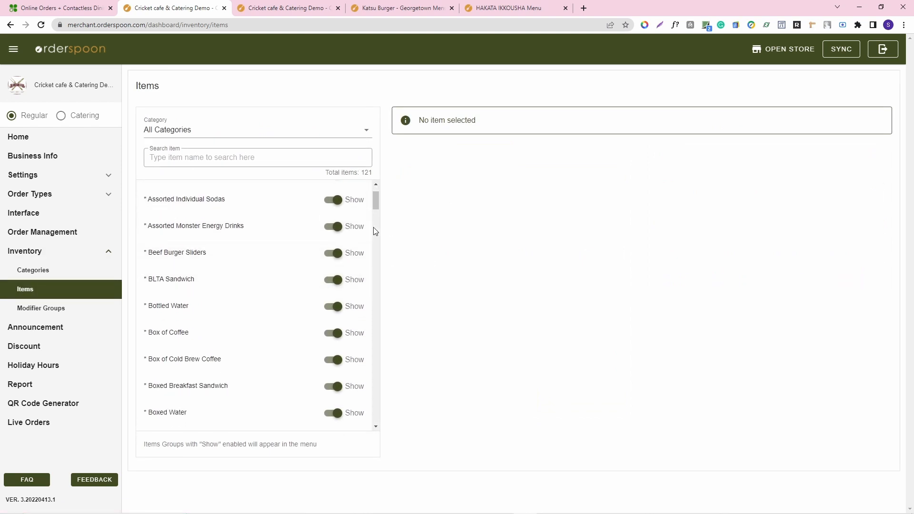
{"action": "scroll", "coordinate": [355, 234], "scroll_direction": "up", "scroll_amount": 1}
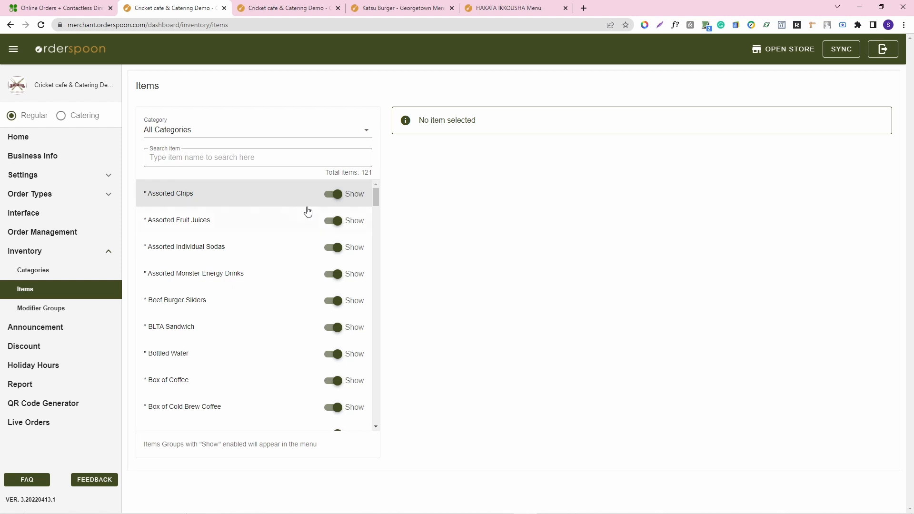
{"action": "left_click", "coordinate": [337, 194]}
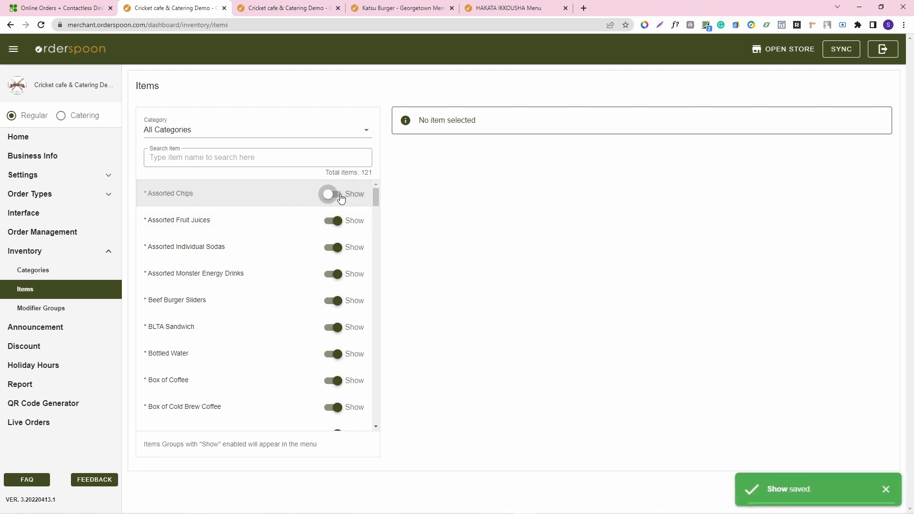
- Turn Show back on for Assorted Chips and open the item's settings to review its alternate name and description fields
{"action": "left_click", "coordinate": [337, 194]}
{"action": "left_click", "coordinate": [266, 196]}
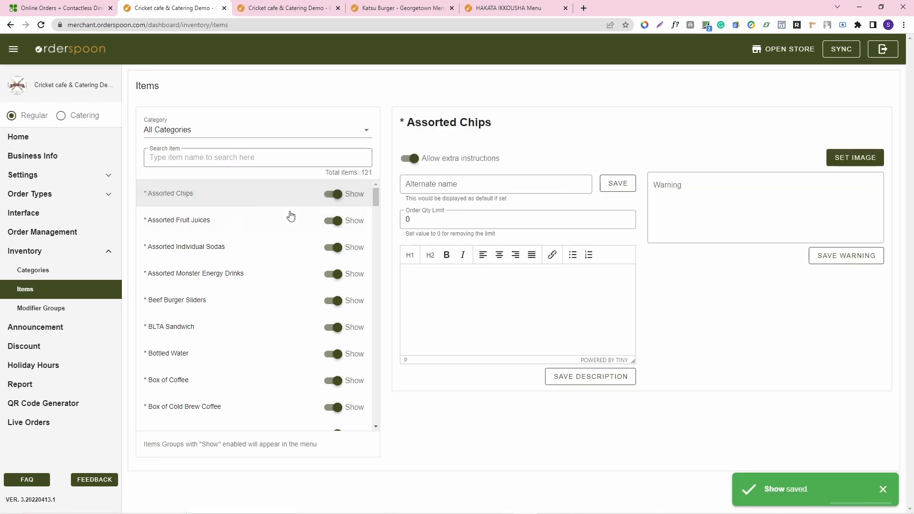
{"action": "left_click", "coordinate": [480, 344]}
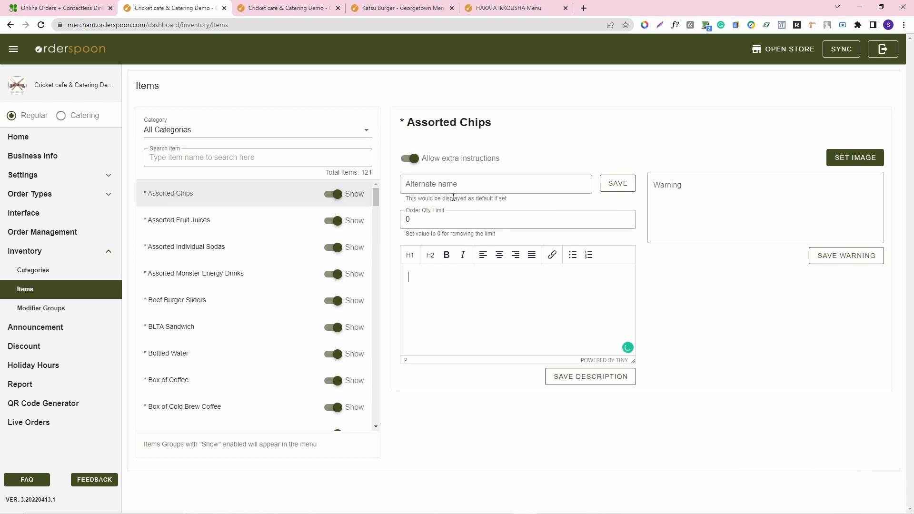
{"action": "left_click", "coordinate": [450, 184]}
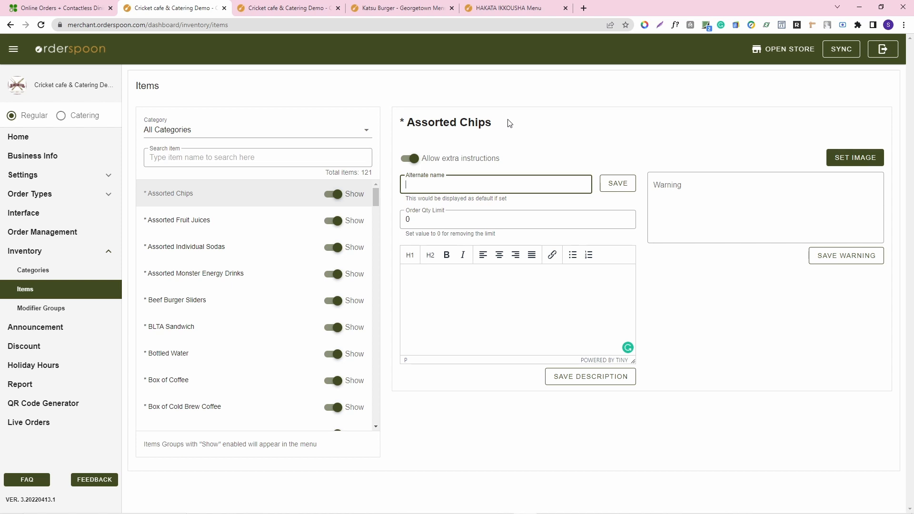
{"action": "left_click_drag", "start_coordinate": [510, 123], "coordinate": [393, 118]}
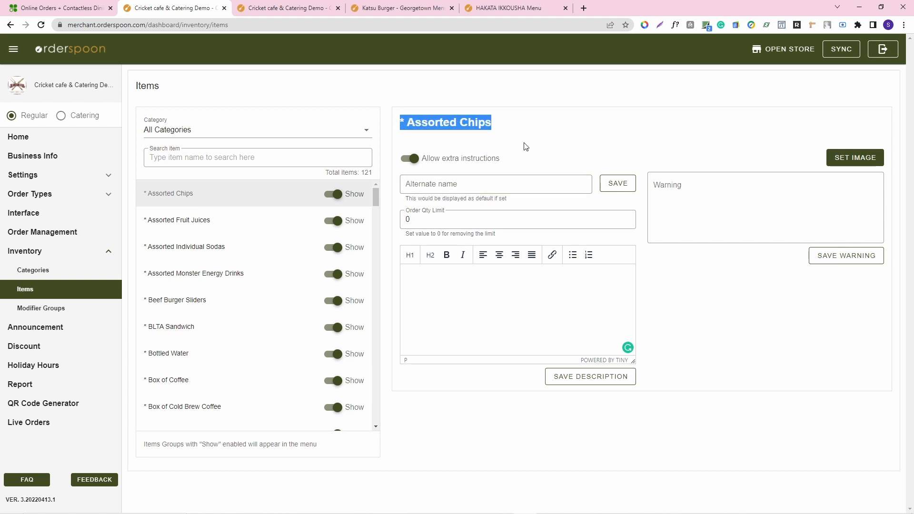
{"action": "left_click", "coordinate": [473, 181]}
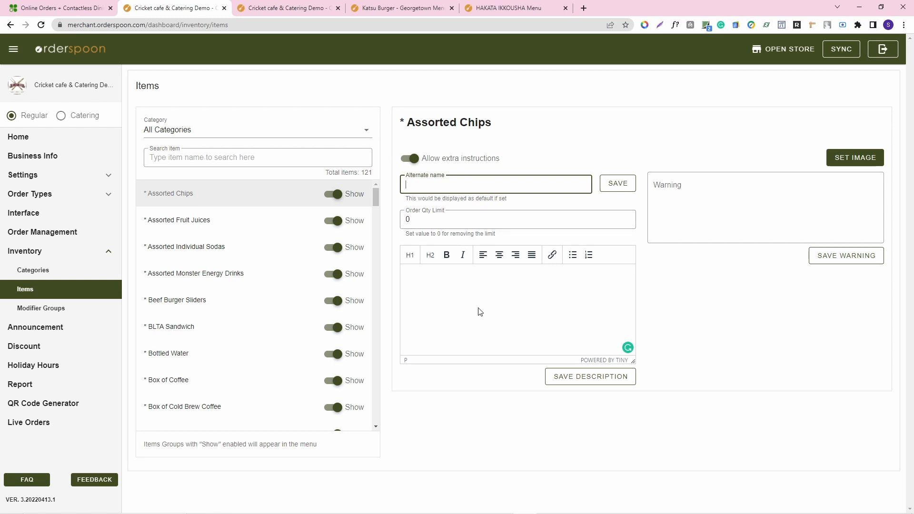
- Set the Assorted Chips warning to "Very hot!" and save it
{"action": "left_click", "coordinate": [676, 195]}
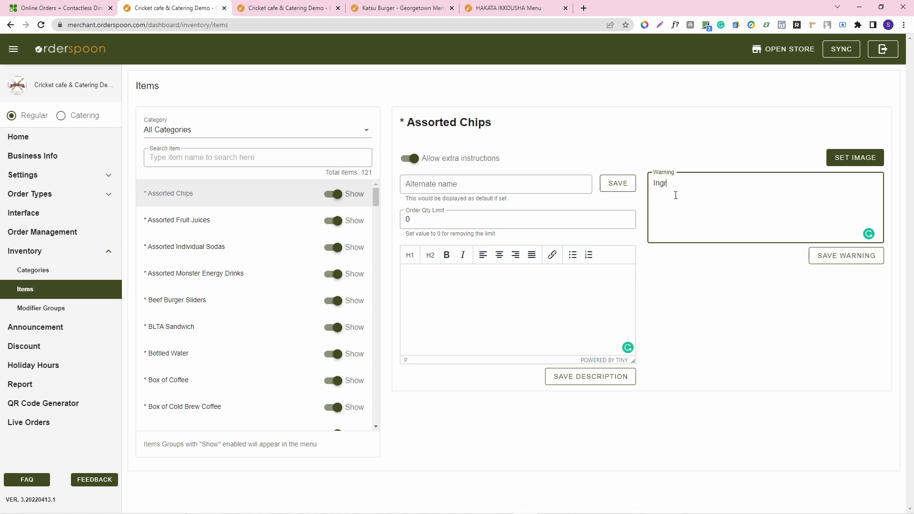
{"action": "key", "text": "BackSpace"}
{"action": "key", "text": "BackSpace"}
{"action": "key", "text": "BackSpace"}
{"action": "key", "text": "BackSpace"}
{"action": "key", "text": "BackSpace"}
{"action": "key", "text": "BackSpace"}
{"action": "key", "text": "BackSpace"}
{"action": "key", "text": "BackSpace"}
{"action": "key", "text": "BackSpace"}
{"action": "key", "text": "BackSpace"}
{"action": "key", "text": "BackSpace"}
{"action": "key", "text": "BackSpace"}
{"action": "left_click", "coordinate": [846, 255]}
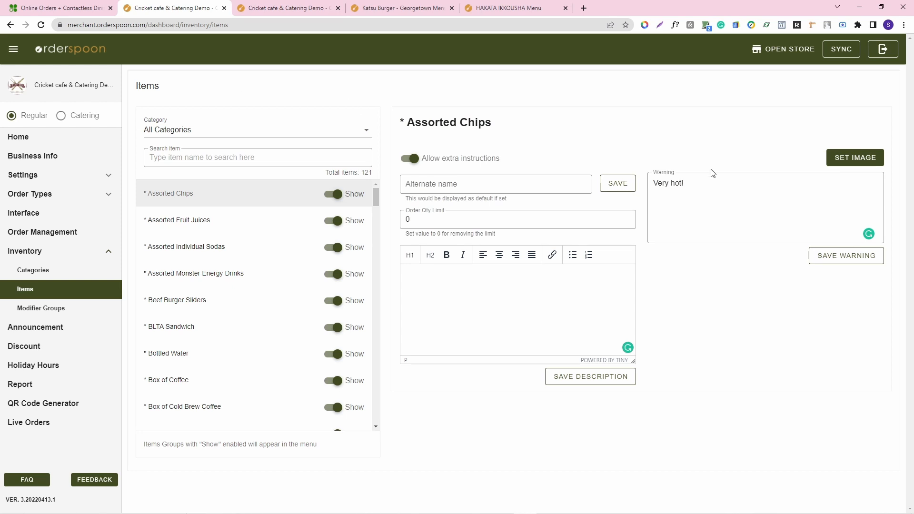
- Search the Cricket cafe storefront for "asso", inspect the More Assorted Chips modifiers of Assorted Chips, and dismiss the item without adding it
{"action": "left_click", "coordinate": [302, 3]}
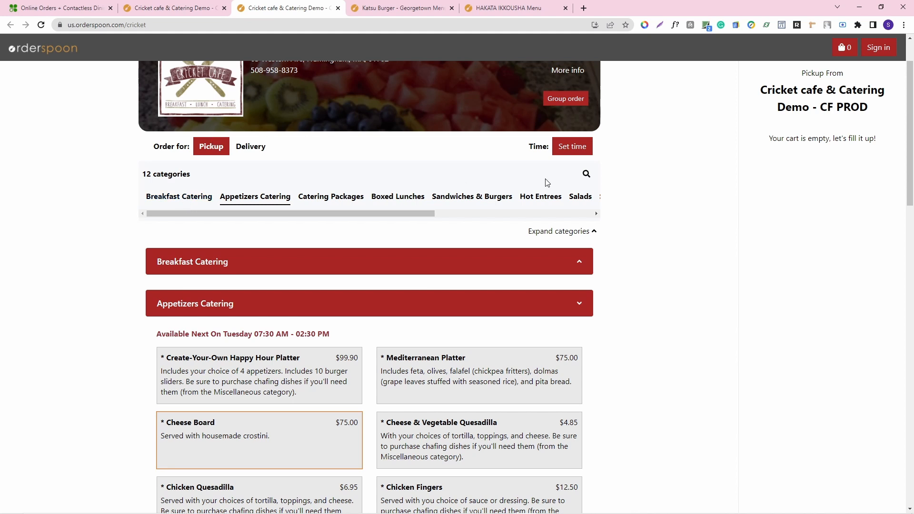
{"action": "left_click", "coordinate": [592, 176]}
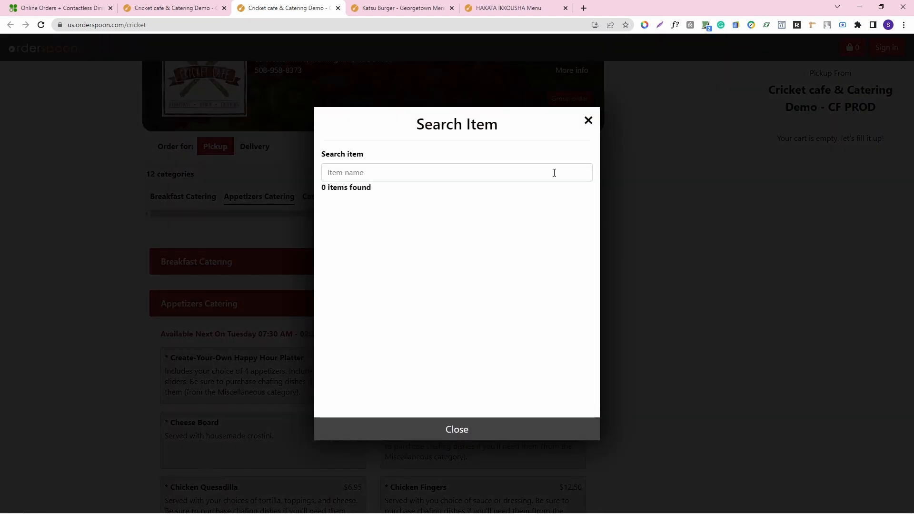
{"action": "left_click", "coordinate": [525, 172]}
{"action": "type", "text": "asso"}
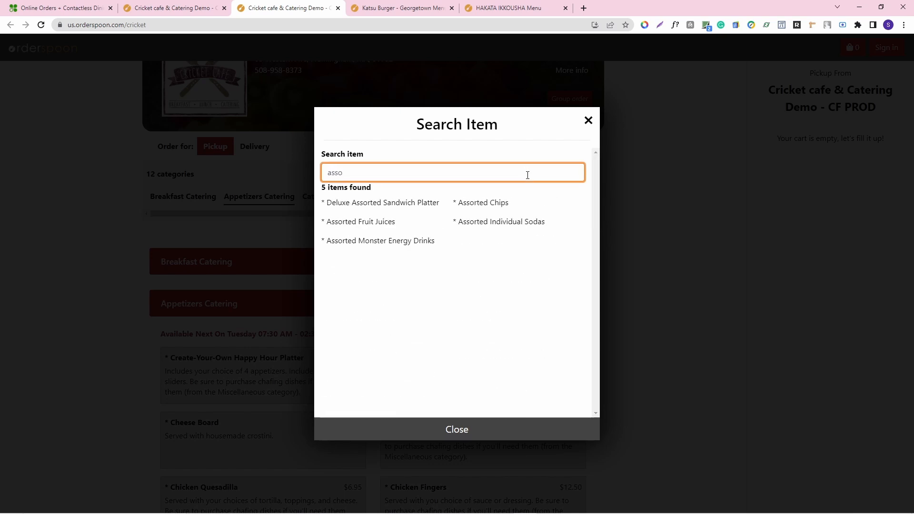
{"action": "left_click", "coordinate": [485, 209]}
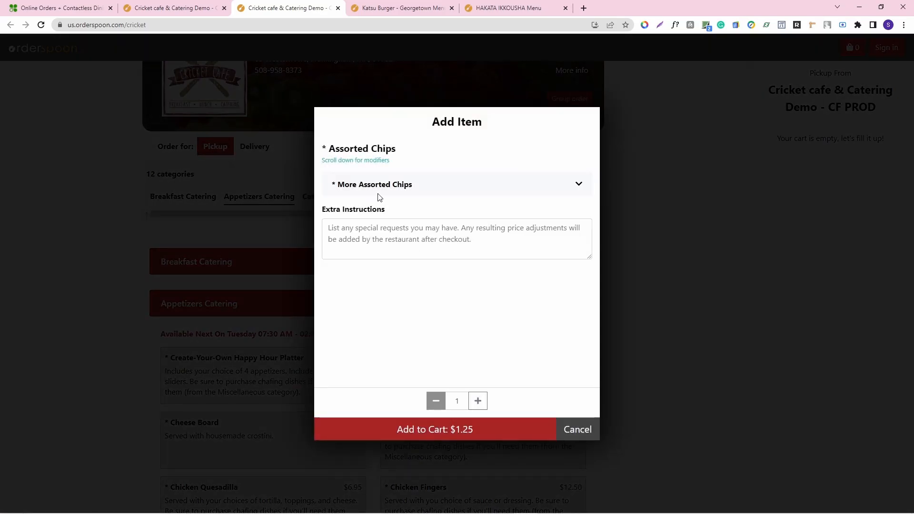
{"action": "left_click", "coordinate": [380, 193]}
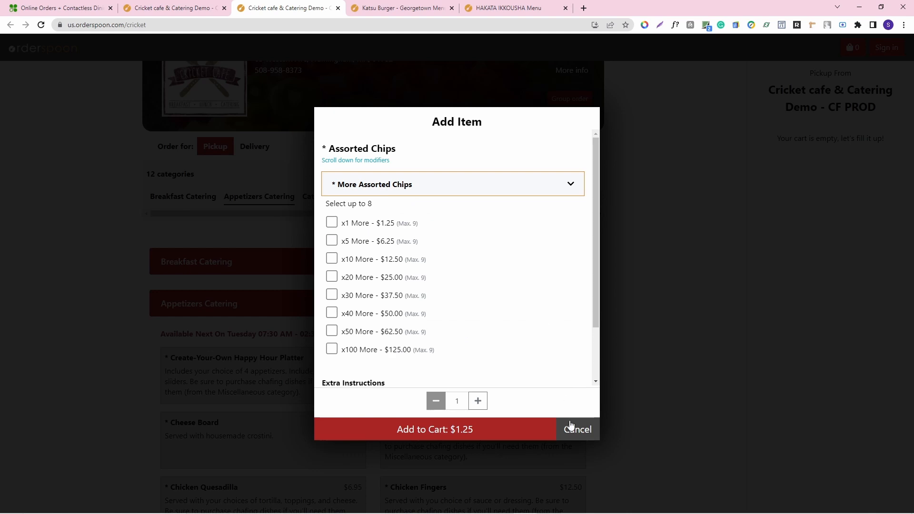
{"action": "scroll", "coordinate": [512, 343], "scroll_direction": "down", "scroll_amount": 2}
{"action": "left_click", "coordinate": [587, 429]}
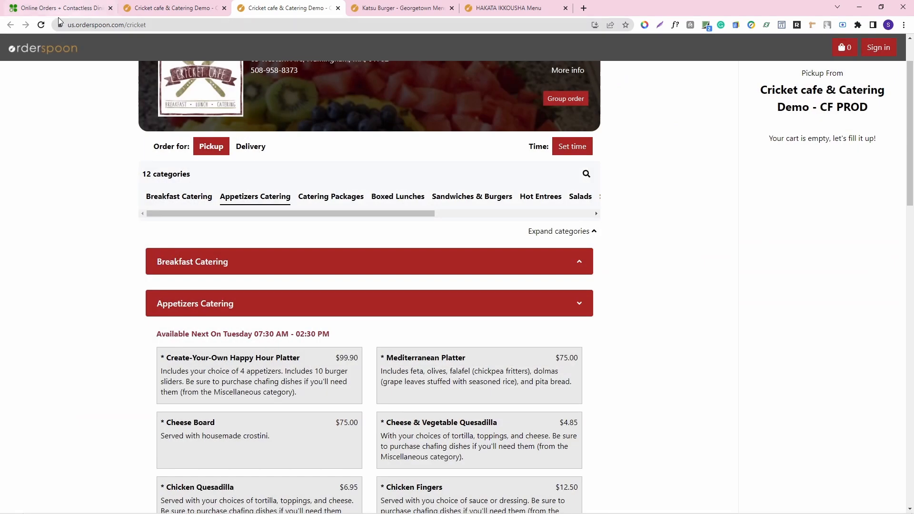
- Reload the Cricket cafe storefront, search for "assor", check the warning on Assorted Chips, and close the storefront's browser tab
{"action": "left_click", "coordinate": [46, 26]}
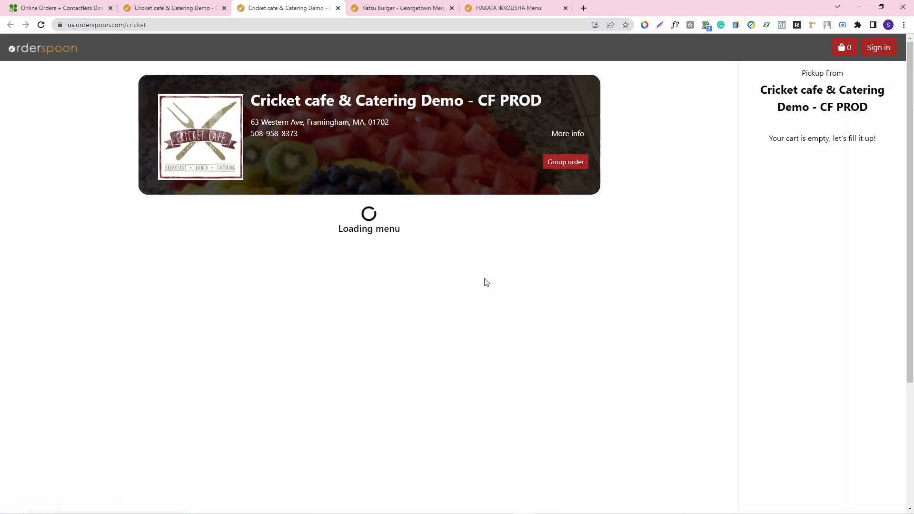
{"action": "left_click", "coordinate": [586, 237]}
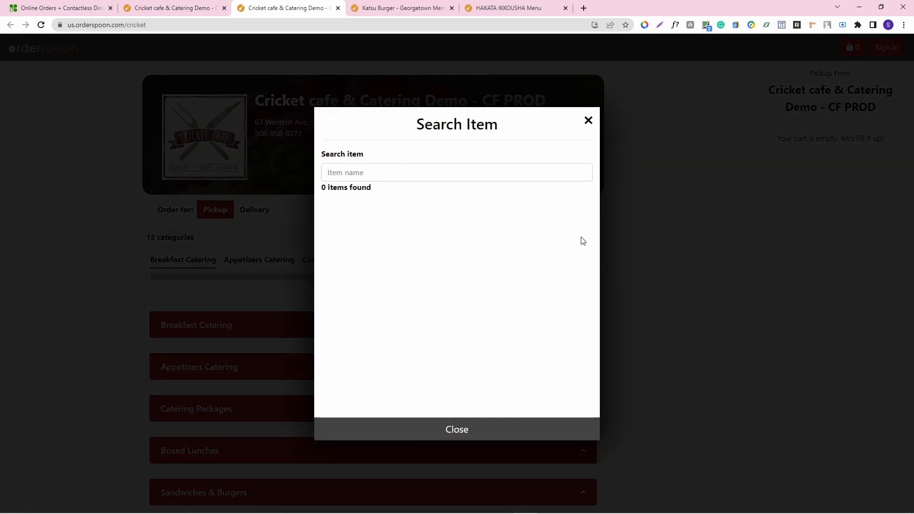
{"action": "left_click", "coordinate": [467, 175]}
{"action": "type", "text": "assor"}
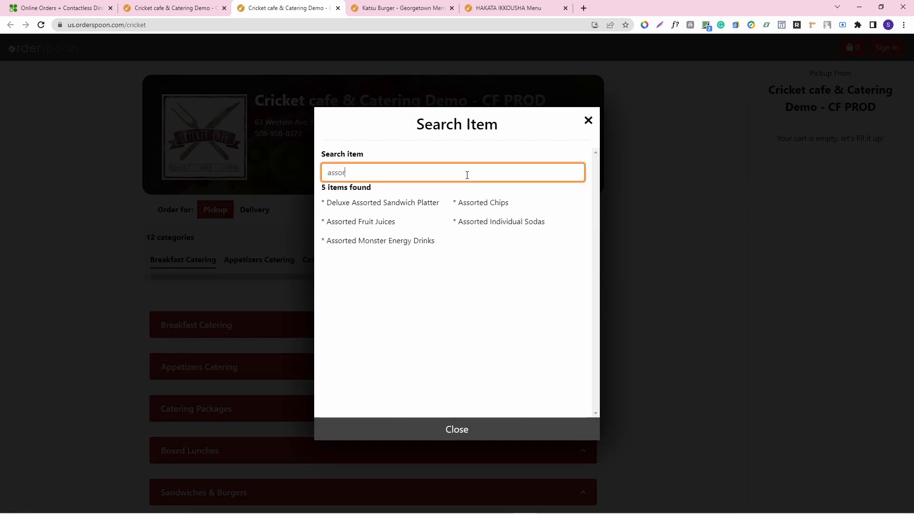
{"action": "left_click", "coordinate": [491, 202]}
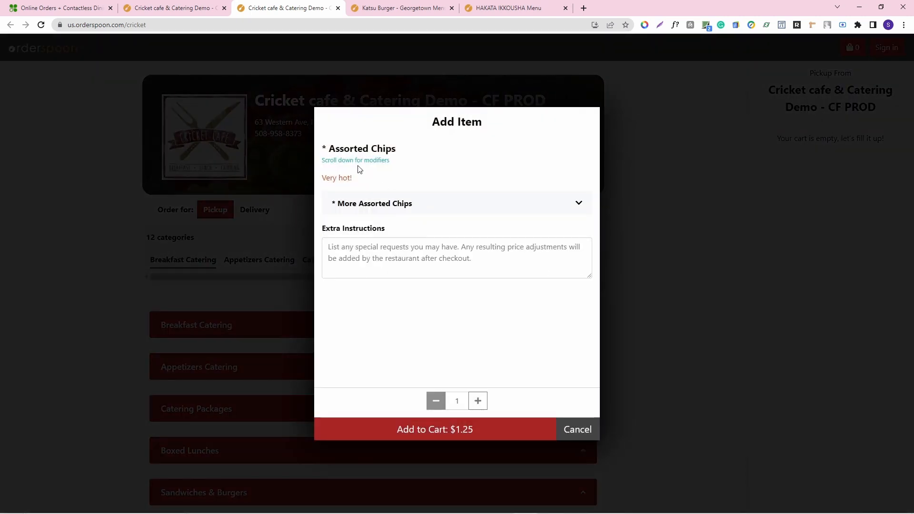
{"action": "left_click_drag", "start_coordinate": [359, 169], "coordinate": [314, 179]}
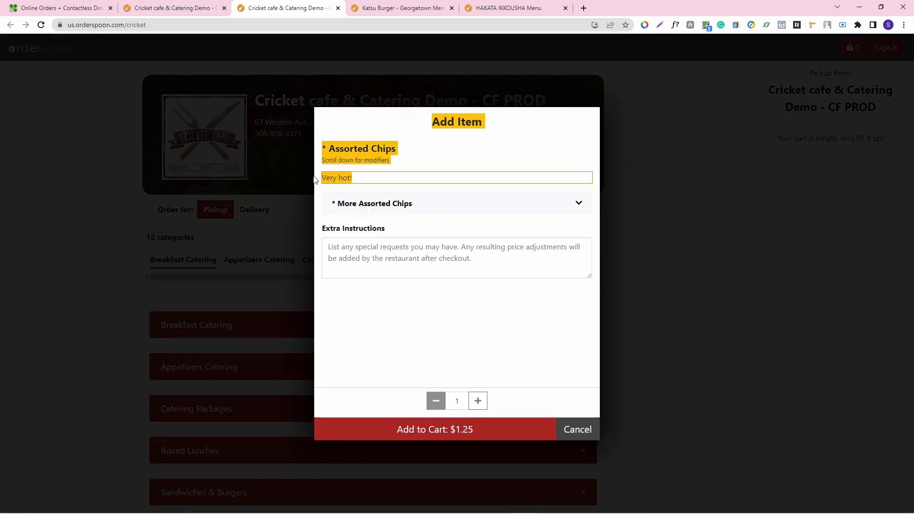
{"action": "left_click", "coordinate": [578, 429]}
{"action": "left_click", "coordinate": [338, 8]}
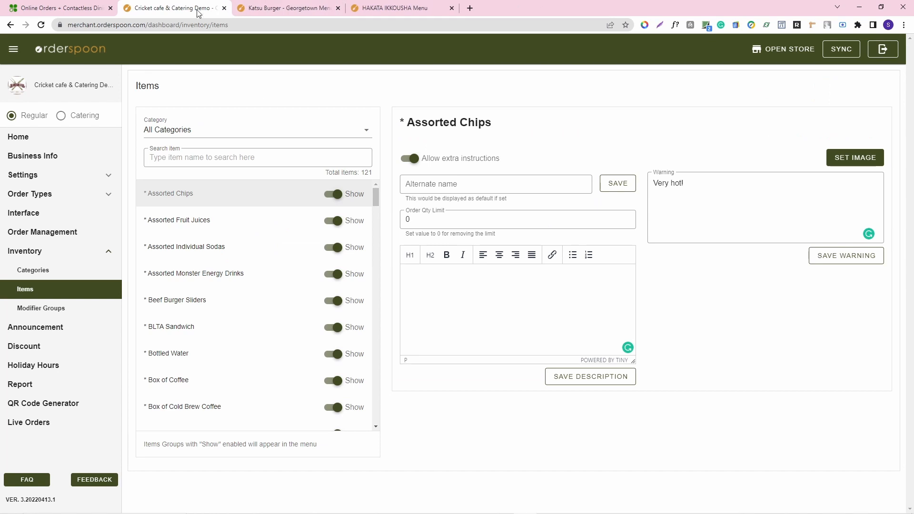
- Open the Beef Burger Sliders item settings, and review the Modifier Groups page with the options for More Italian Lasagna
{"action": "scroll", "coordinate": [259, 338], "scroll_direction": "down", "scroll_amount": 1}
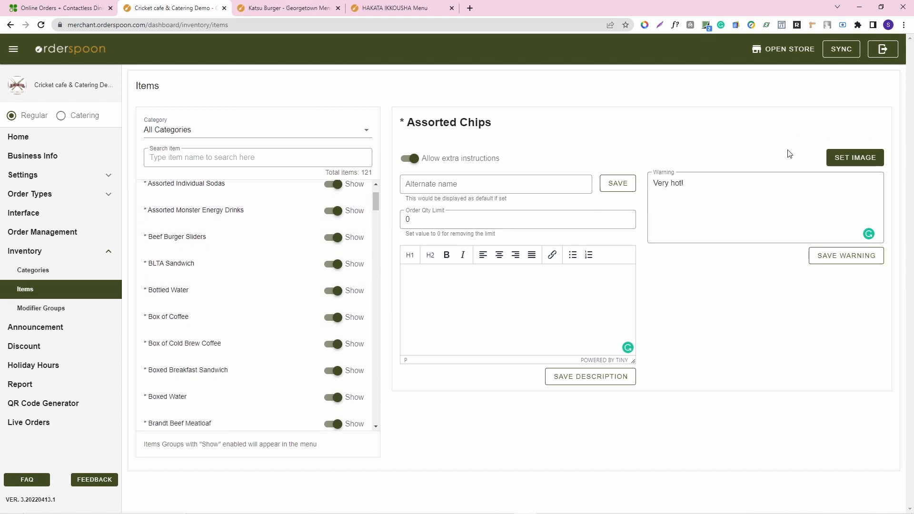
{"action": "left_click", "coordinate": [222, 248]}
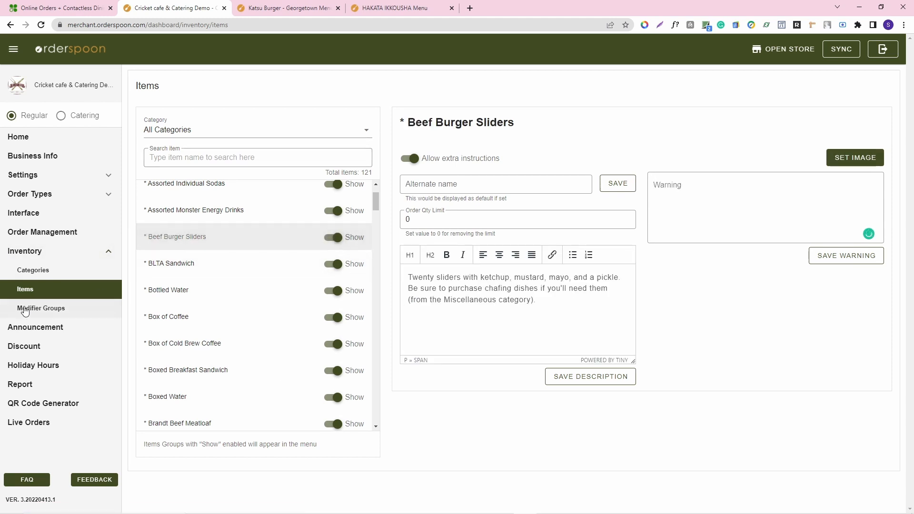
{"action": "left_click", "coordinate": [24, 308]}
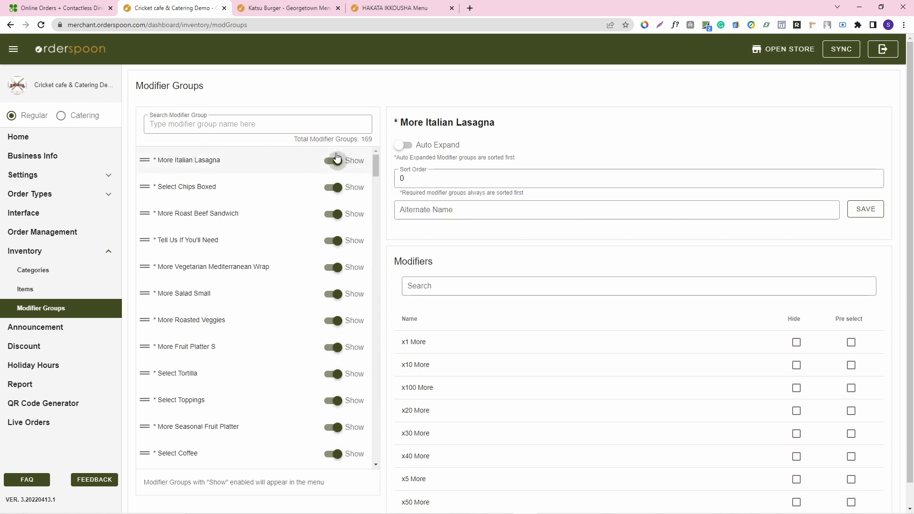
{"action": "scroll", "coordinate": [482, 267], "scroll_direction": "down", "scroll_amount": 1}
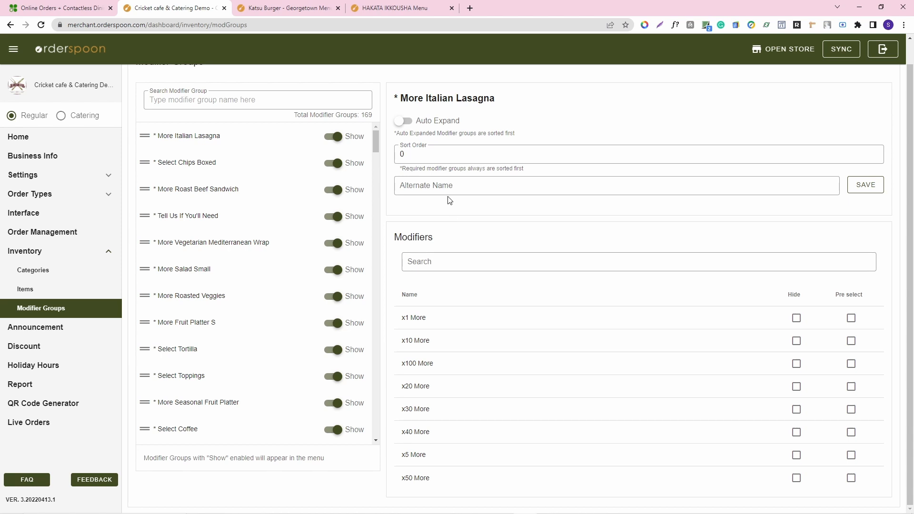
{"action": "scroll", "coordinate": [396, 301], "scroll_direction": "down", "scroll_amount": 1}
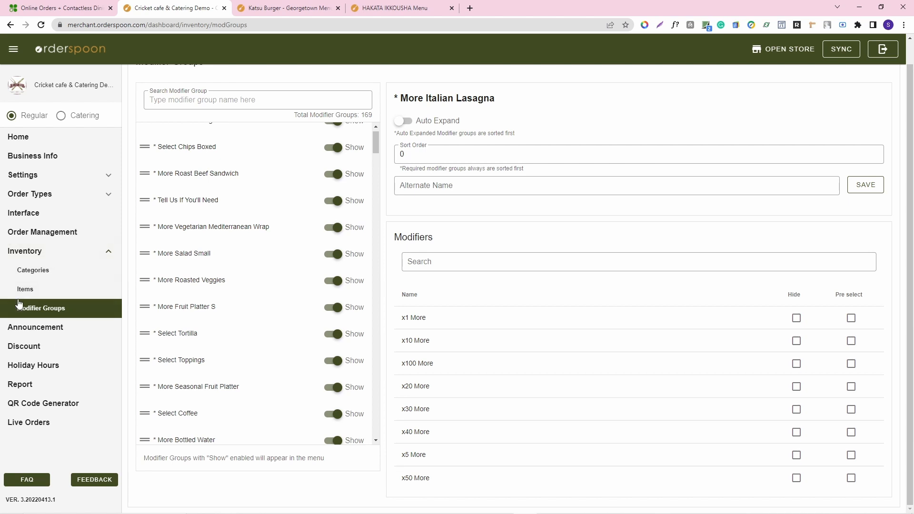
- Open the Store Announcement settings and compare them with the announcement popup on the Katsu Burger storefront, returning to the dashboard
{"action": "left_click", "coordinate": [38, 330]}
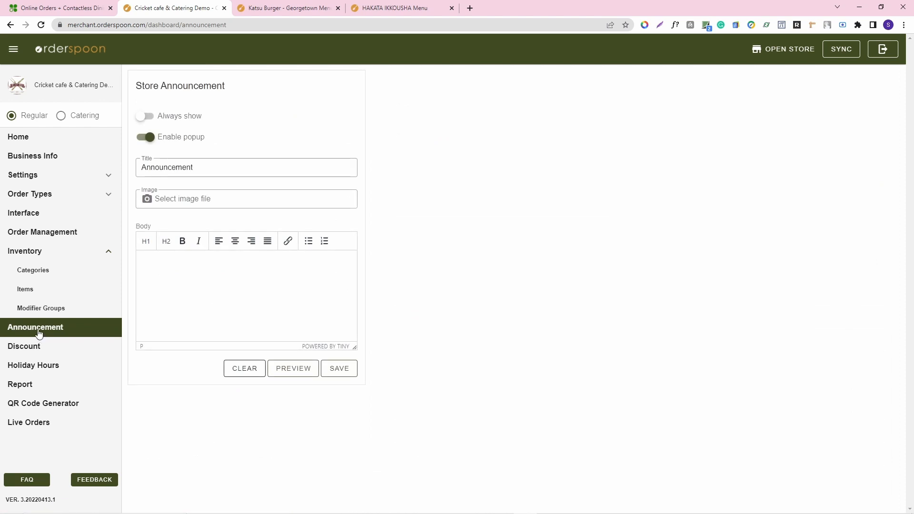
{"action": "left_click", "coordinate": [212, 284]}
{"action": "left_click", "coordinate": [270, 6]}
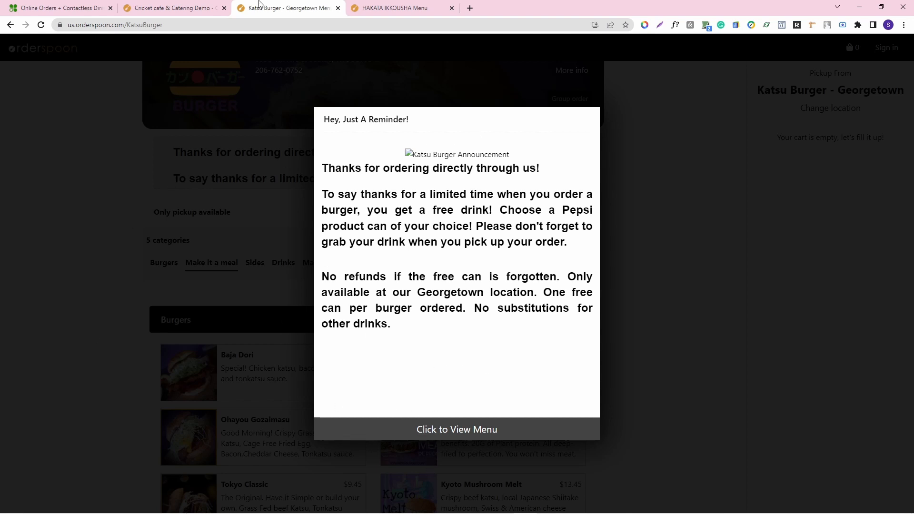
{"action": "left_click", "coordinate": [213, 4]}
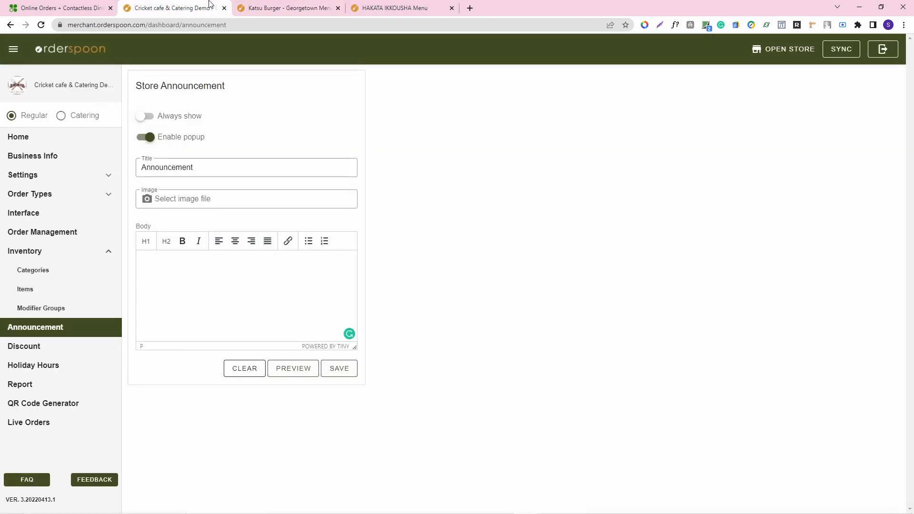
- Open the Discount page and examine the Create New Discount form, from name and code to scheduling, discount amount and usage limits
{"action": "left_click", "coordinate": [24, 352]}
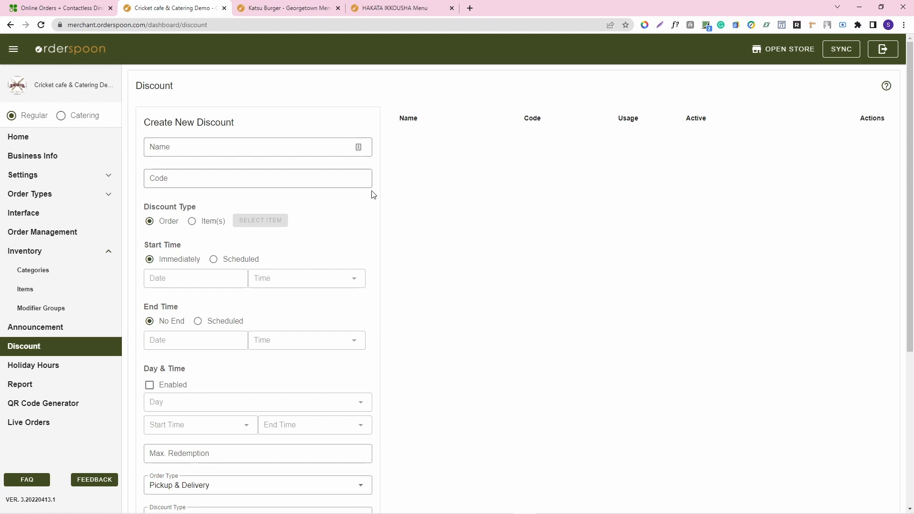
{"action": "scroll", "coordinate": [420, 321], "scroll_direction": "down", "scroll_amount": 2}
{"action": "scroll", "coordinate": [425, 327], "scroll_direction": "up", "scroll_amount": 2}
{"action": "scroll", "coordinate": [346, 206], "scroll_direction": "down", "scroll_amount": 1}
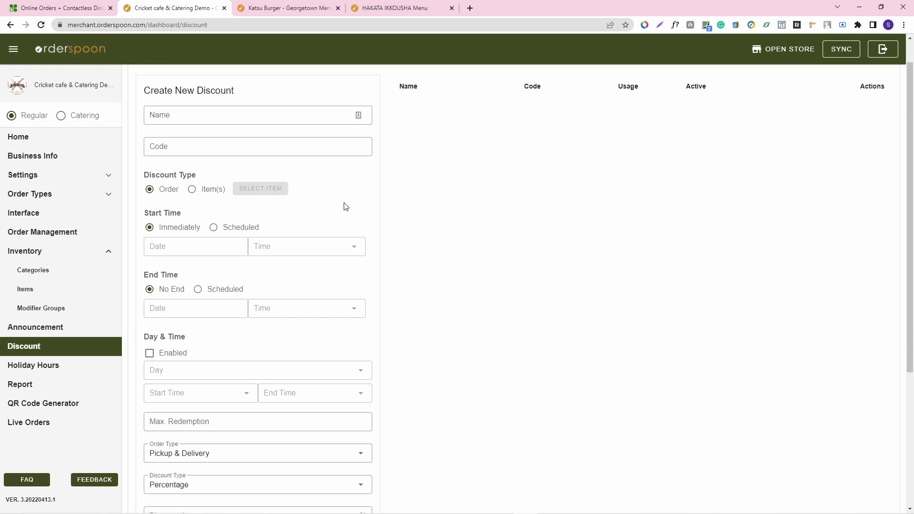
{"action": "scroll", "coordinate": [345, 206], "scroll_direction": "down", "scroll_amount": 2}
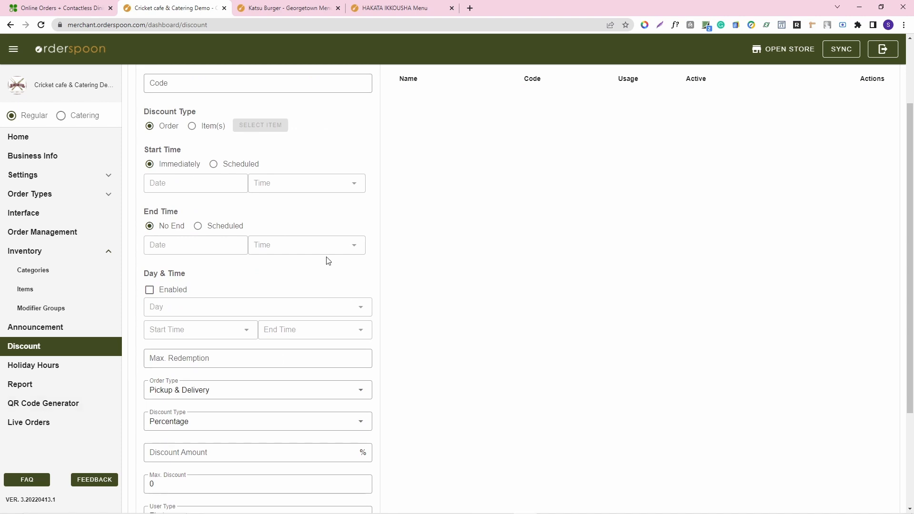
{"action": "scroll", "coordinate": [329, 260], "scroll_direction": "down", "scroll_amount": 3}
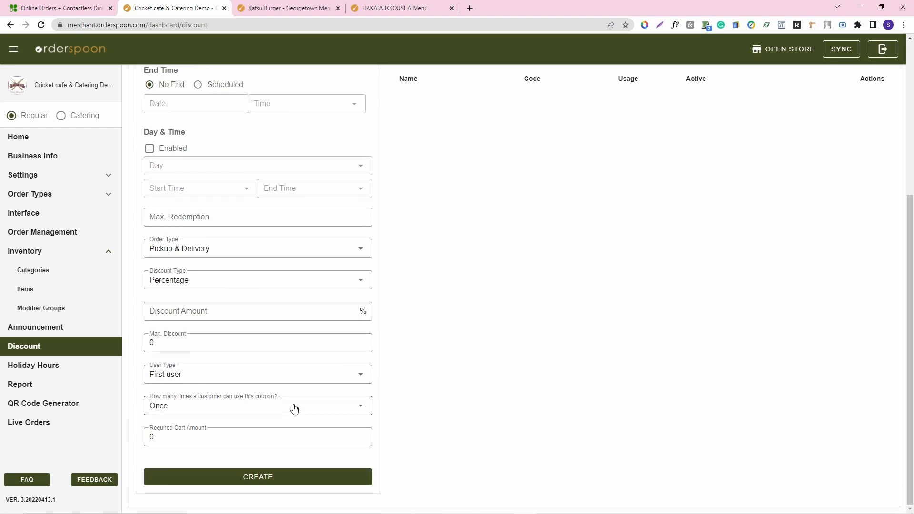
{"action": "scroll", "coordinate": [342, 312], "scroll_direction": "up", "scroll_amount": 2}
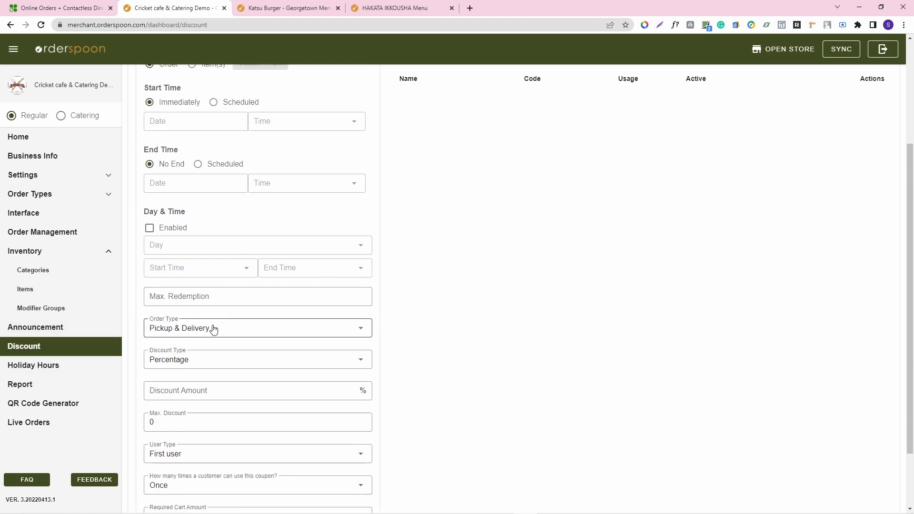
{"action": "scroll", "coordinate": [253, 316], "scroll_direction": "down", "scroll_amount": 1}
{"action": "scroll", "coordinate": [259, 326], "scroll_direction": "up", "scroll_amount": 3}
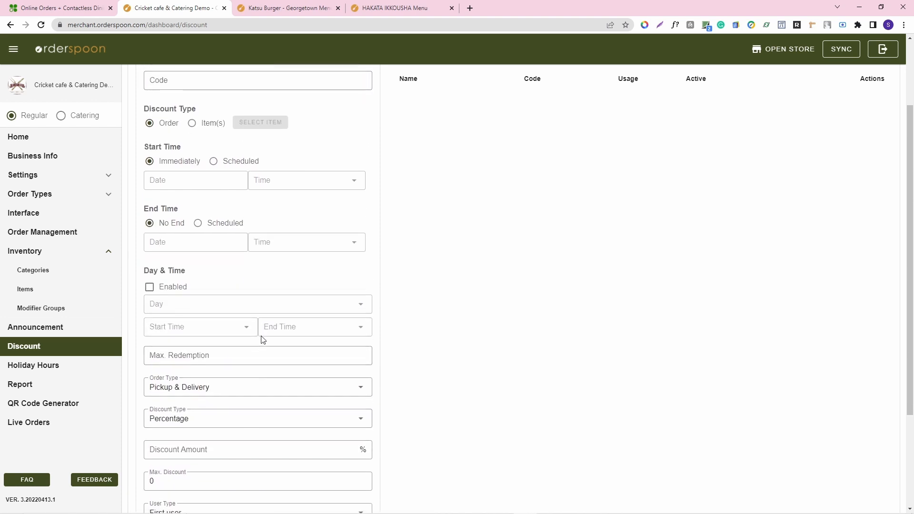
{"action": "scroll", "coordinate": [261, 340], "scroll_direction": "down", "scroll_amount": 3}
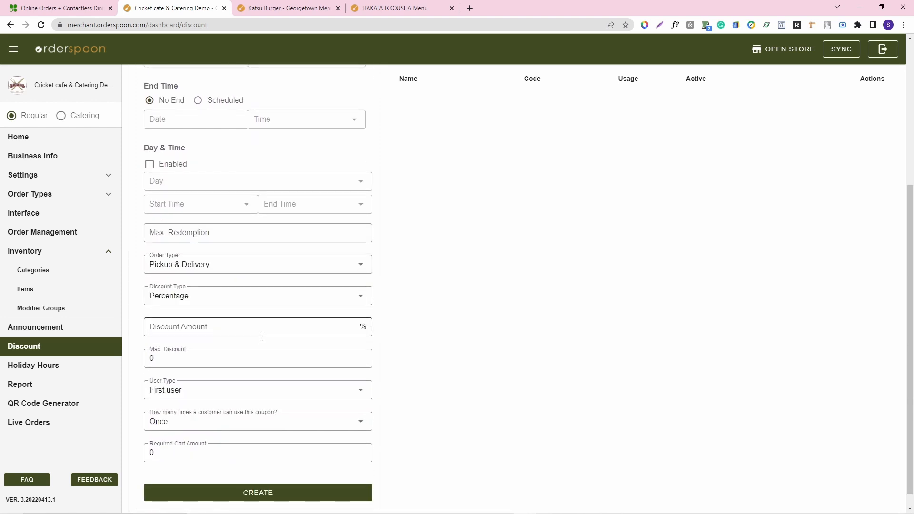
{"action": "scroll", "coordinate": [262, 335], "scroll_direction": "up", "scroll_amount": 3}
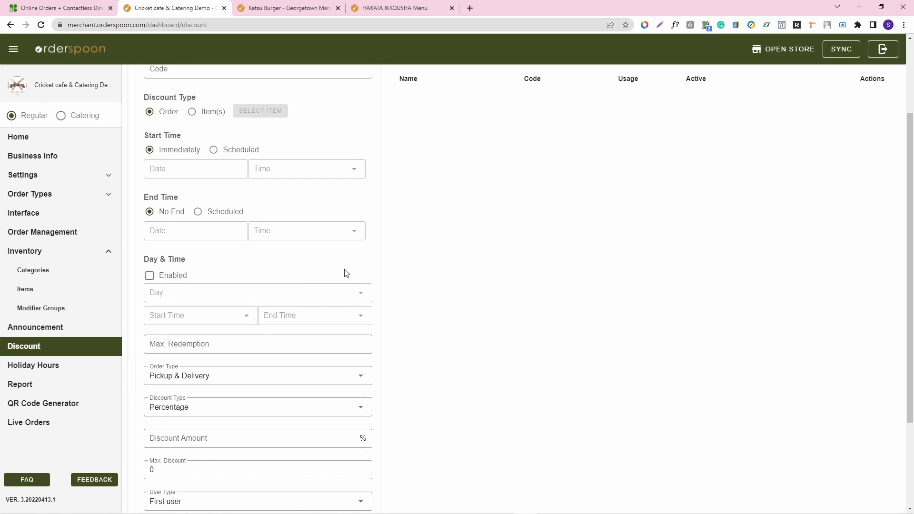
- Review the Create New Discount form again, from name and scheduling down to the redemption, user type and required cart amount fields
{"action": "scroll", "coordinate": [347, 273], "scroll_direction": "up", "scroll_amount": 2}
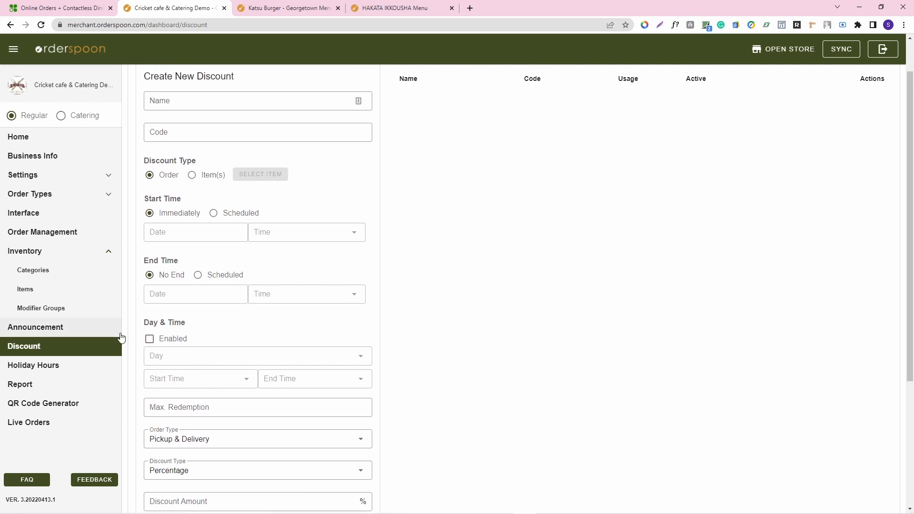
{"action": "scroll", "coordinate": [343, 288], "scroll_direction": "up", "scroll_amount": 1}
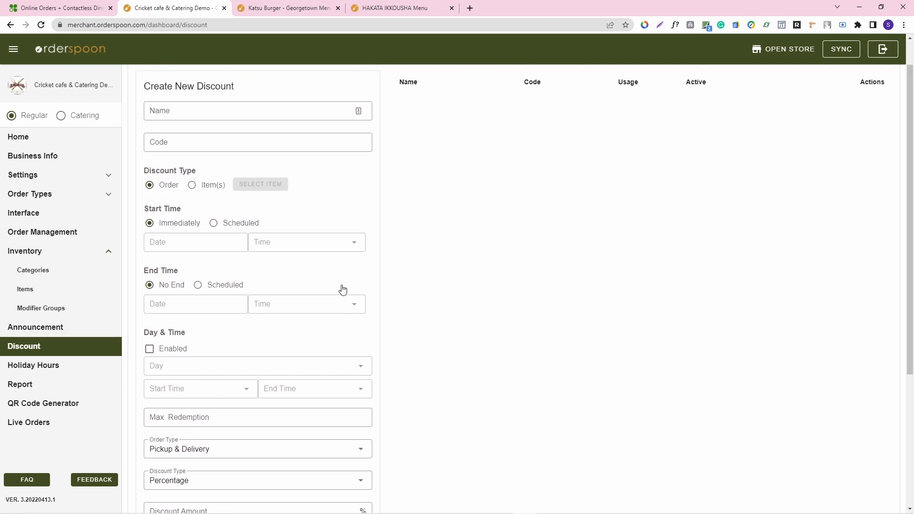
{"action": "scroll", "coordinate": [343, 288], "scroll_direction": "down", "scroll_amount": 4}
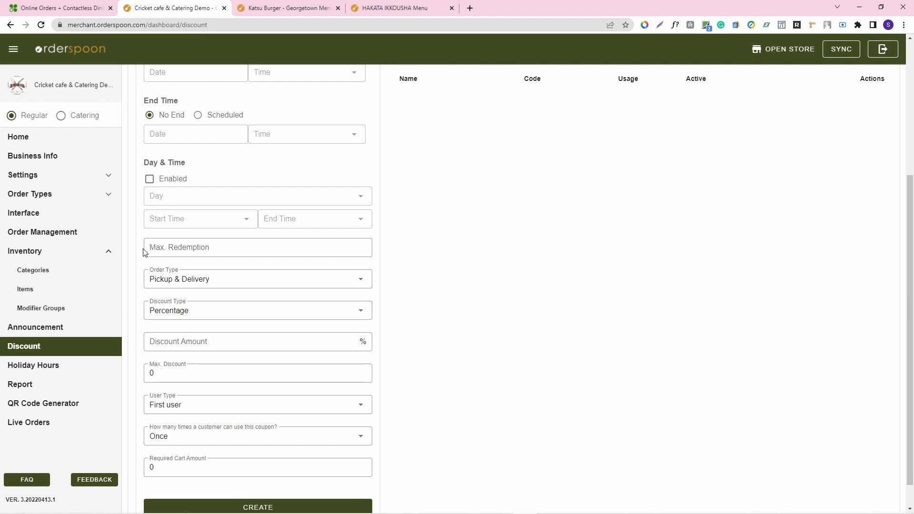
- Open the Holiday Hours settings and add Memorial Day and Independence Day as store holidays
{"action": "left_click", "coordinate": [59, 372]}
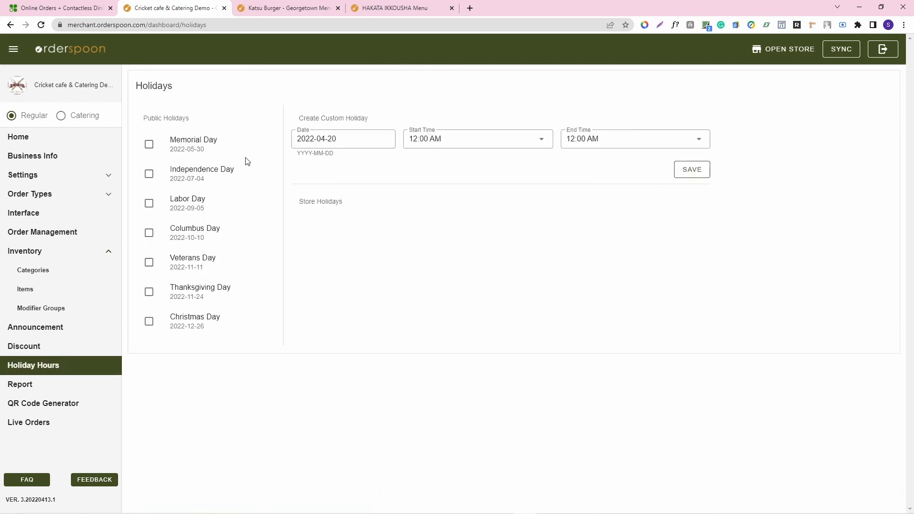
{"action": "left_click", "coordinate": [149, 144]}
{"action": "left_click", "coordinate": [149, 173]}
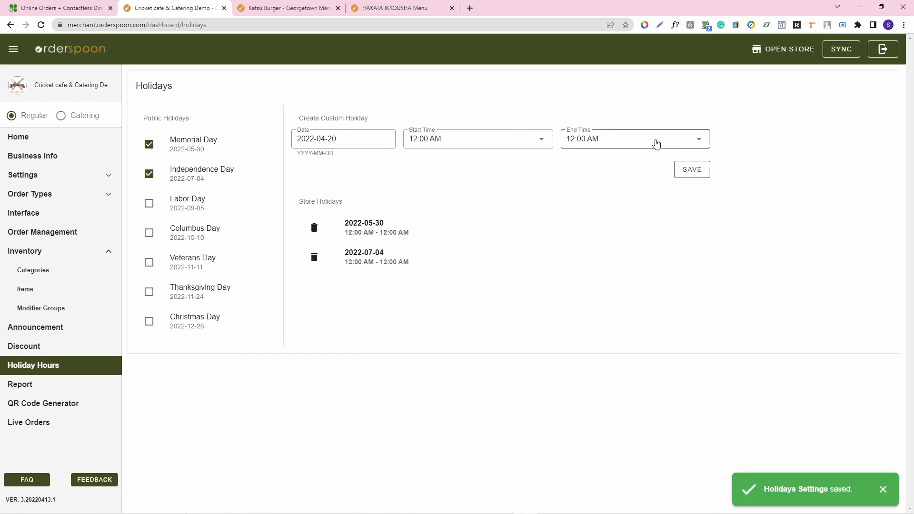
- Open the Report page and examine the order origin filter, order type filter and date range calendar, leaving them unchanged
{"action": "left_click", "coordinate": [40, 385]}
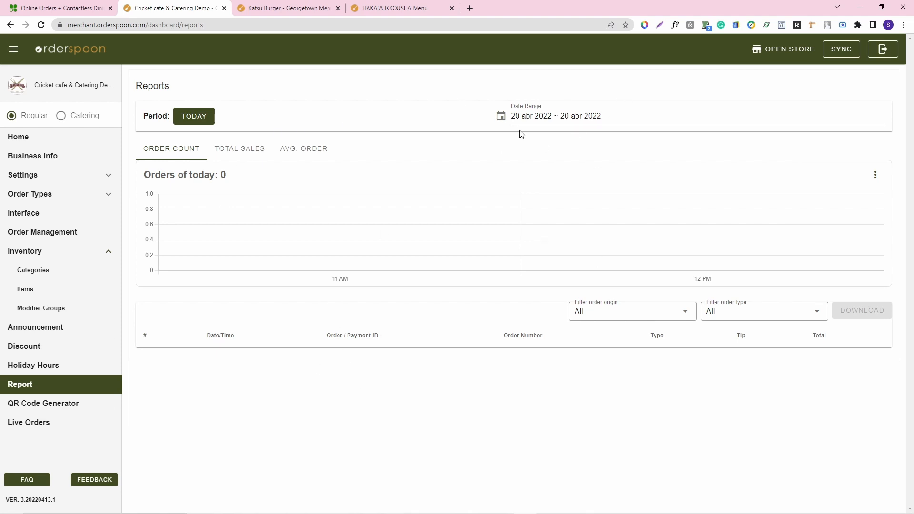
{"action": "left_click", "coordinate": [639, 310]}
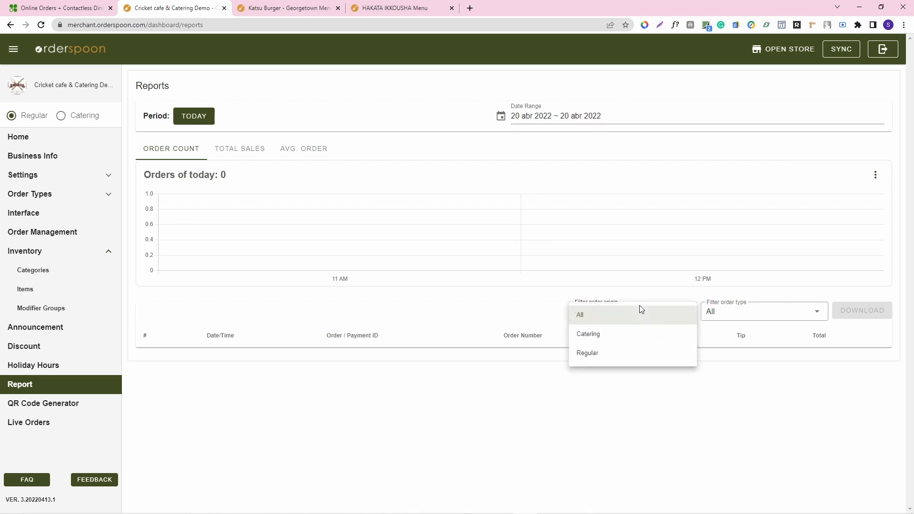
{"action": "left_click", "coordinate": [734, 320]}
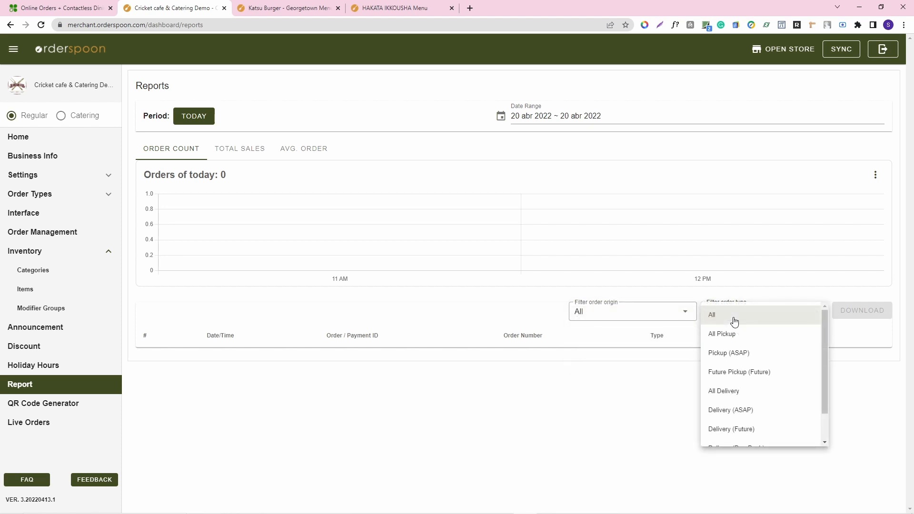
{"action": "scroll", "coordinate": [800, 368], "scroll_direction": "down", "scroll_amount": 1}
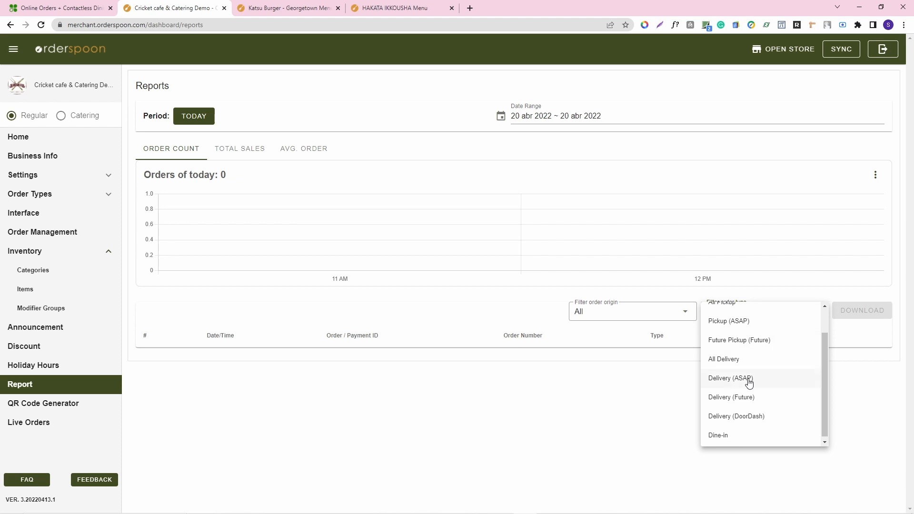
{"action": "left_click", "coordinate": [635, 316]}
{"action": "left_click", "coordinate": [635, 316]}
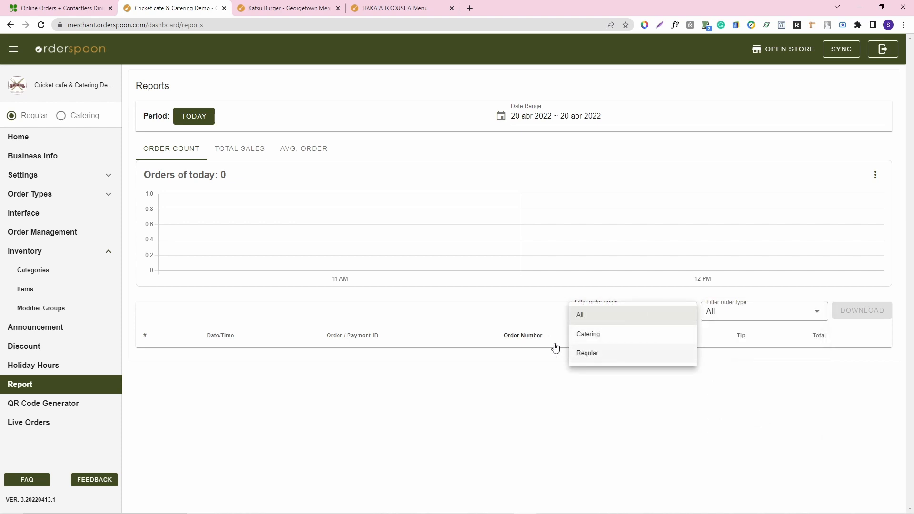
{"action": "left_click", "coordinate": [459, 313]}
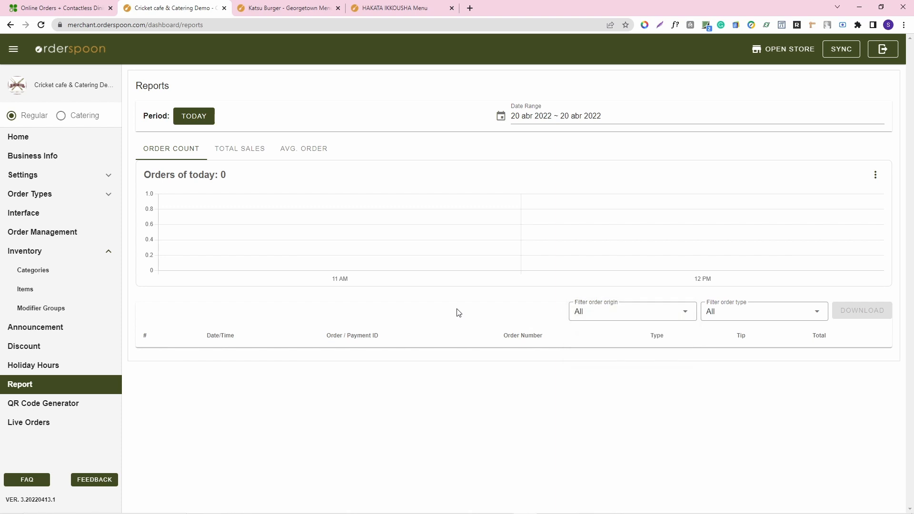
{"action": "left_click", "coordinate": [526, 116]}
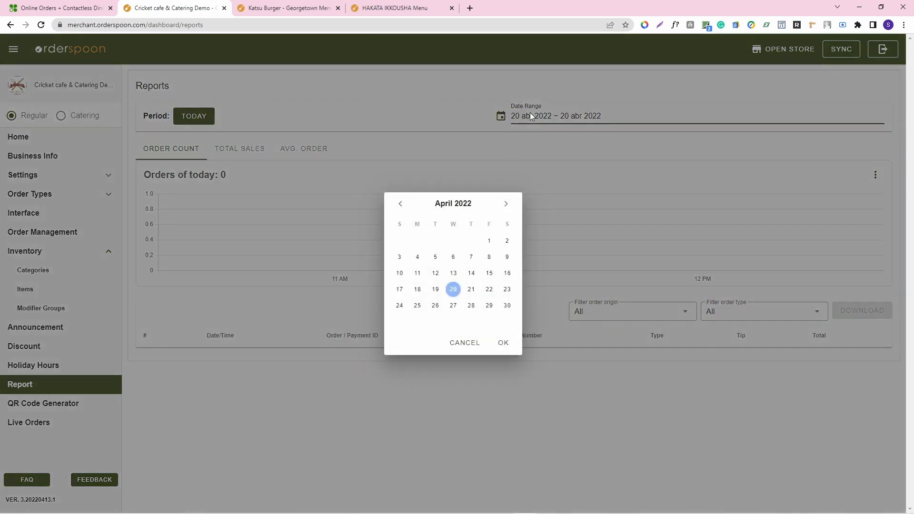
{"action": "left_click", "coordinate": [466, 344]}
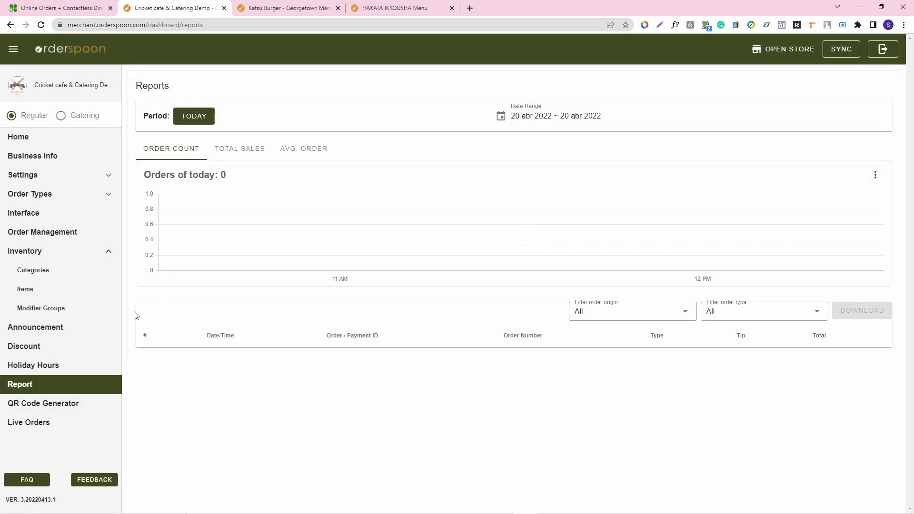
- Open the QR Code Generator and review the store QR preview with its header, sub header, logo and description options
{"action": "left_click", "coordinate": [33, 411]}
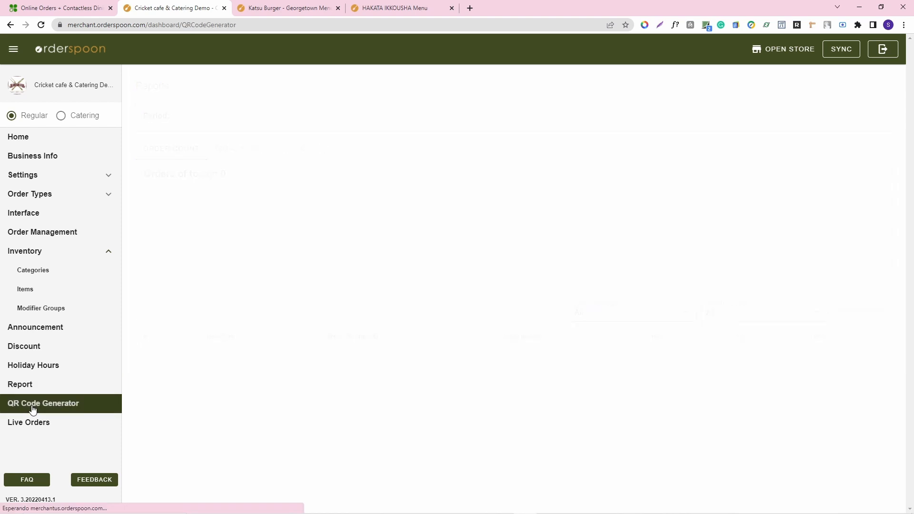
{"action": "scroll", "coordinate": [417, 330], "scroll_direction": "down", "scroll_amount": 2}
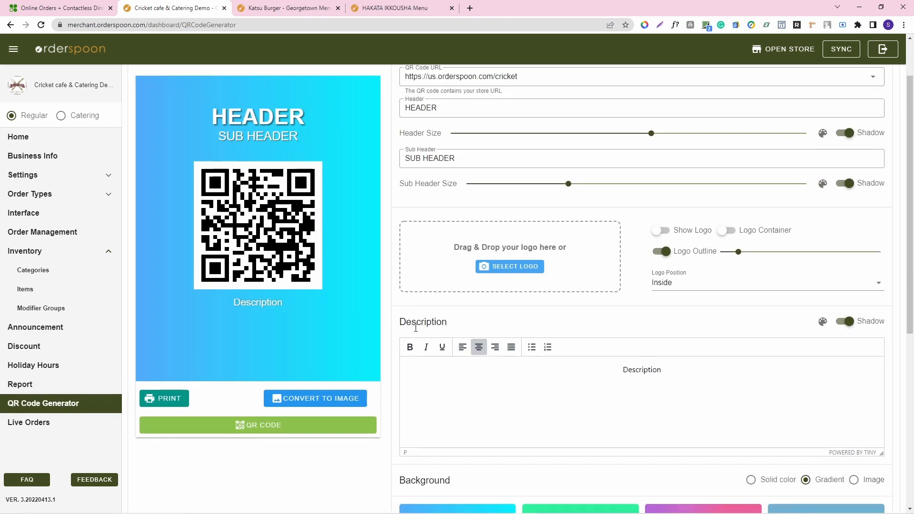
{"action": "scroll", "coordinate": [427, 365], "scroll_direction": "up", "scroll_amount": 2}
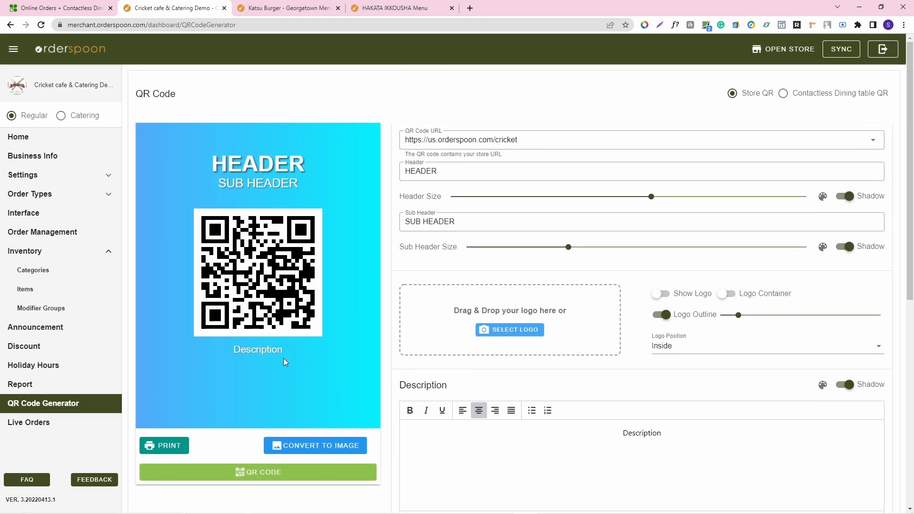
{"action": "scroll", "coordinate": [376, 101], "scroll_direction": "down", "scroll_amount": 1}
{"action": "scroll", "coordinate": [376, 101], "scroll_direction": "down", "scroll_amount": 1}
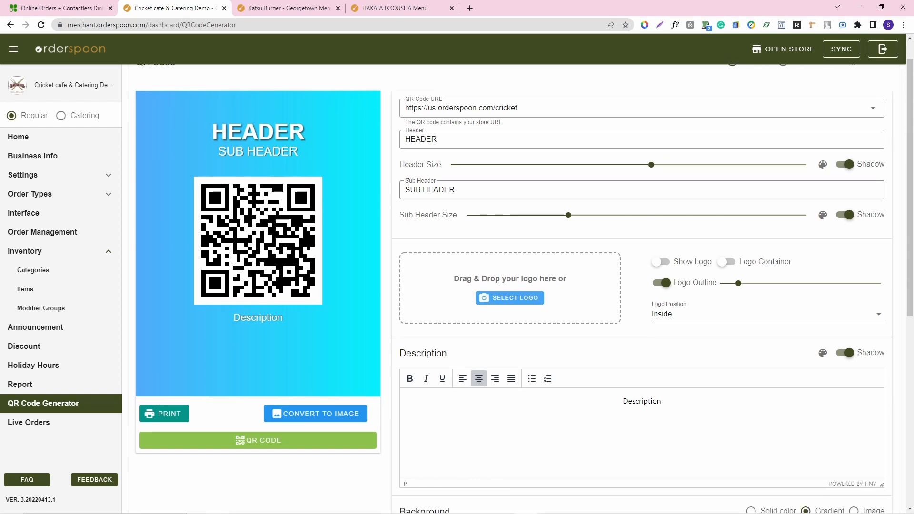
{"action": "scroll", "coordinate": [428, 114], "scroll_direction": "up", "scroll_amount": 1}
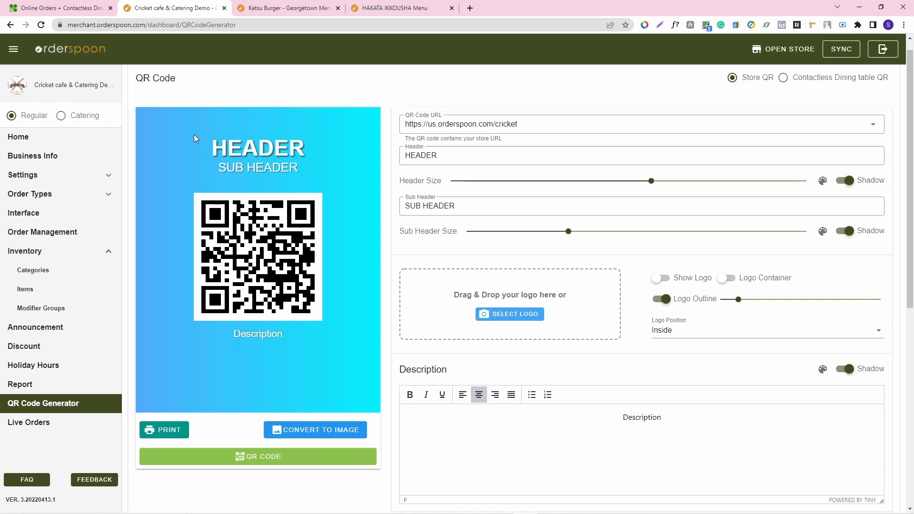
- Open Live Orders, inspect the item details of the most recent orders, close the details and return to the dashboard home
{"action": "left_click", "coordinate": [19, 423]}
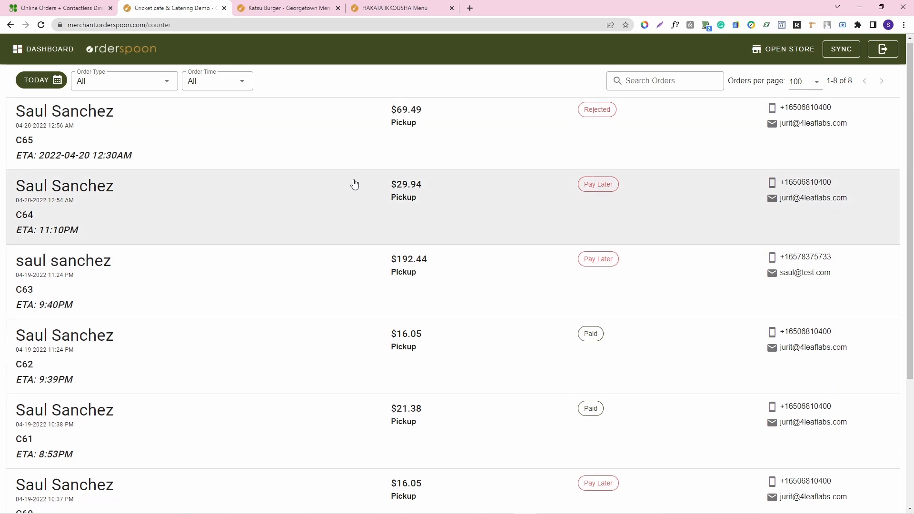
{"action": "scroll", "coordinate": [473, 322], "scroll_direction": "down", "scroll_amount": 2}
{"action": "scroll", "coordinate": [410, 142], "scroll_direction": "up", "scroll_amount": 2}
{"action": "left_click", "coordinate": [410, 145]}
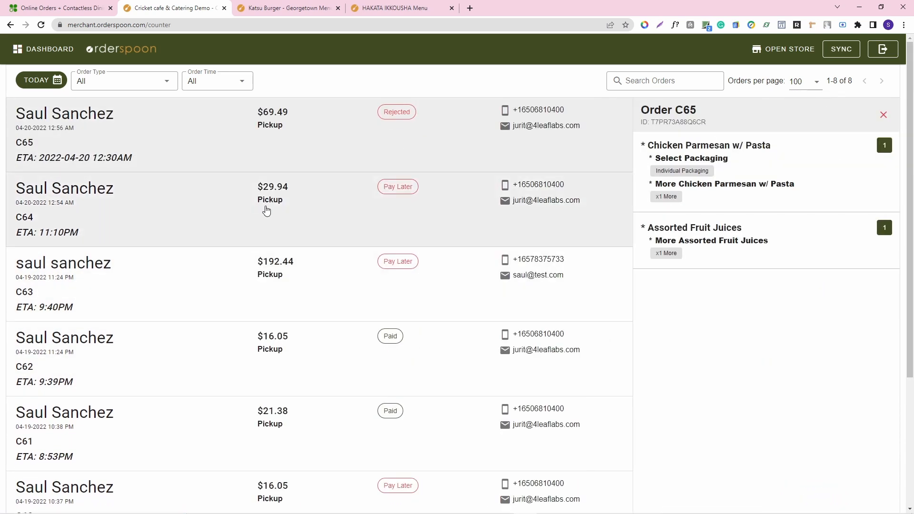
{"action": "left_click", "coordinate": [373, 212]}
{"action": "left_click", "coordinate": [489, 287]}
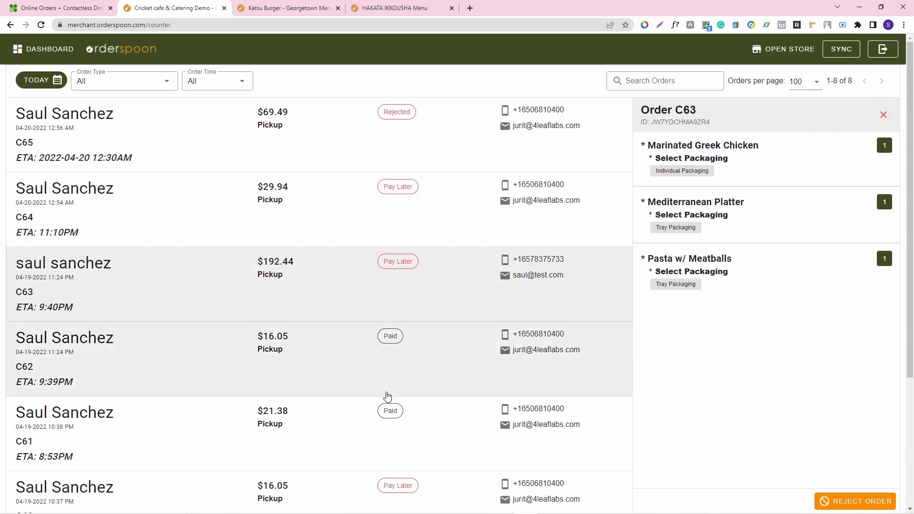
{"action": "left_click", "coordinate": [375, 385]}
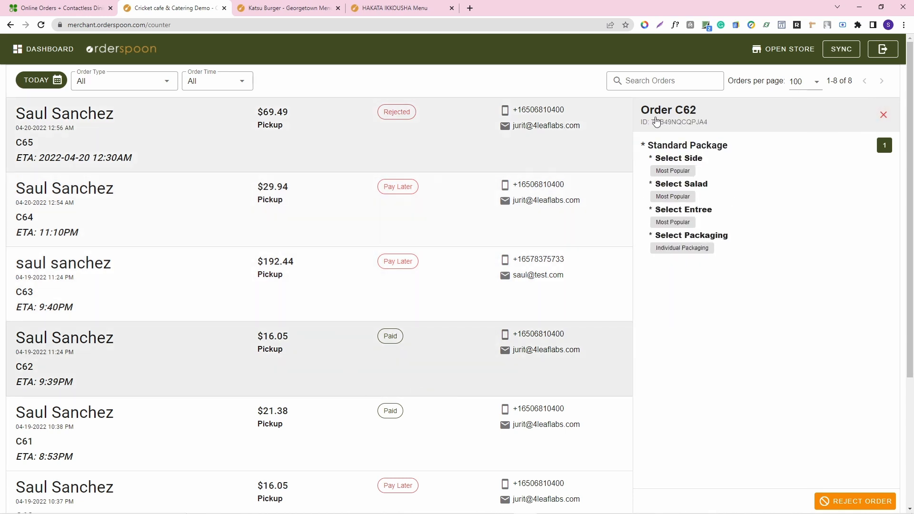
{"action": "left_click", "coordinate": [884, 116]}
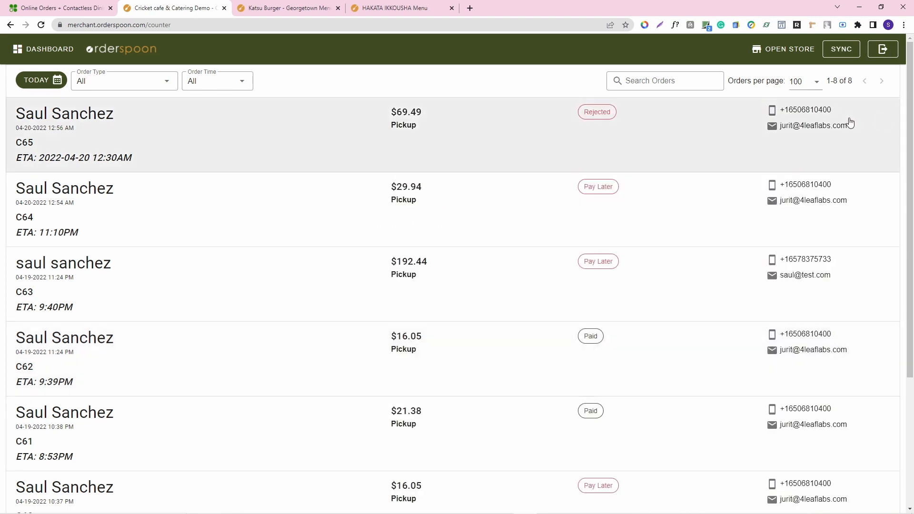
{"action": "left_click", "coordinate": [41, 52]}
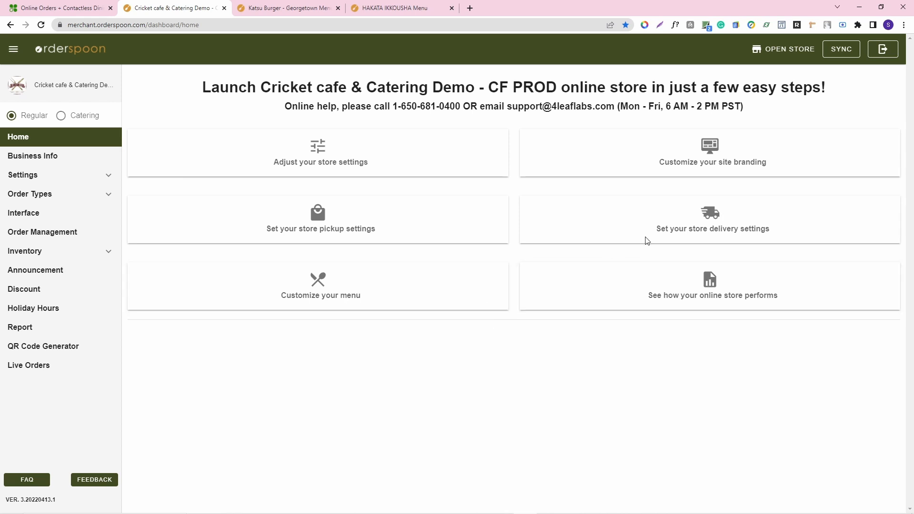
- Open the Cricket cafe online store from the dashboard and expand its Breakfast Catering category
{"action": "left_click", "coordinate": [791, 48]}
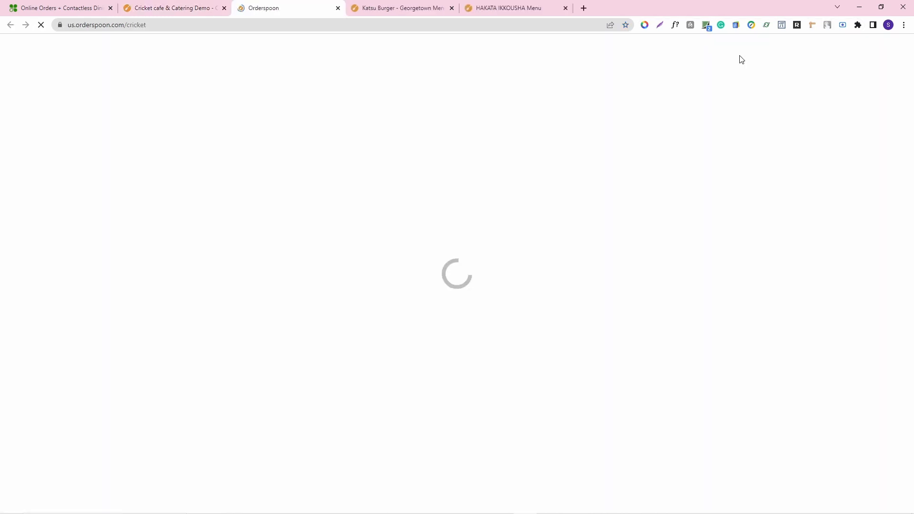
{"action": "scroll", "coordinate": [275, 206], "scroll_direction": "down", "scroll_amount": 1}
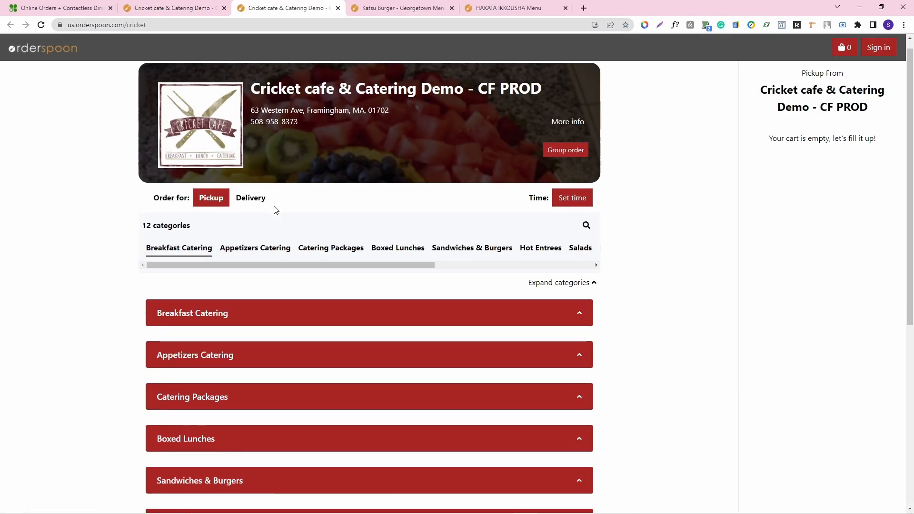
{"action": "left_click", "coordinate": [252, 273]}
- Switch to the Katsu Burger storefront, dismiss its announcement popup and browse the Burgers category
{"action": "left_click", "coordinate": [412, 6]}
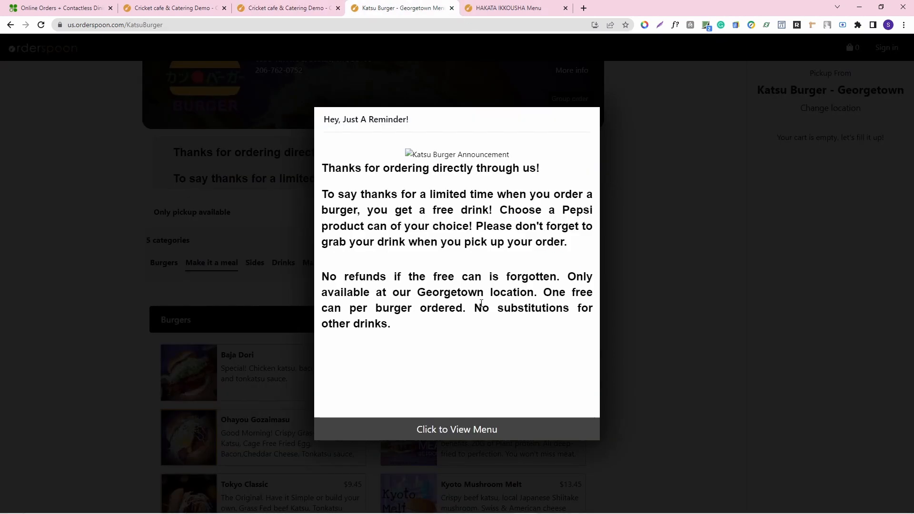
{"action": "left_click", "coordinate": [453, 431]}
{"action": "scroll", "coordinate": [368, 170], "scroll_direction": "down", "scroll_amount": 5}
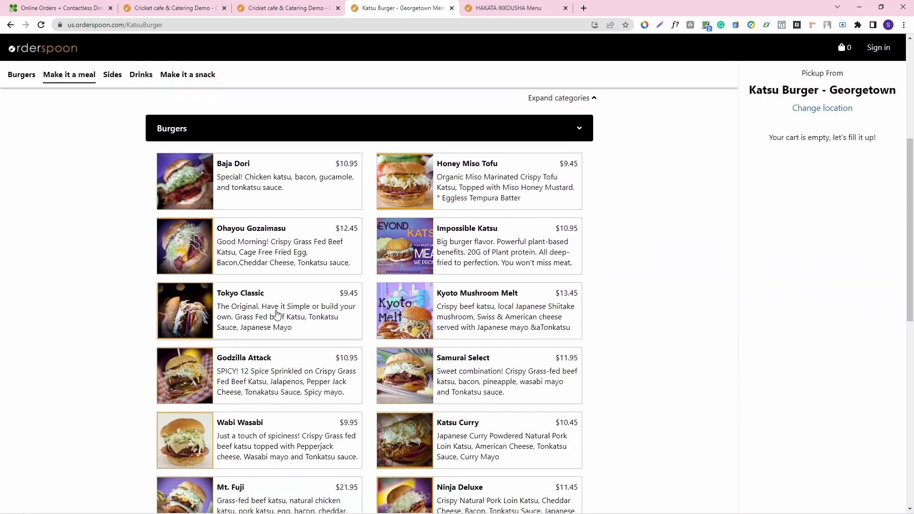
- Browse the side dishes on the Hakata Ikkousha storefront, revisit the Cricket cafe storefront and return to the merchant dashboard
{"action": "left_click", "coordinate": [505, 6]}
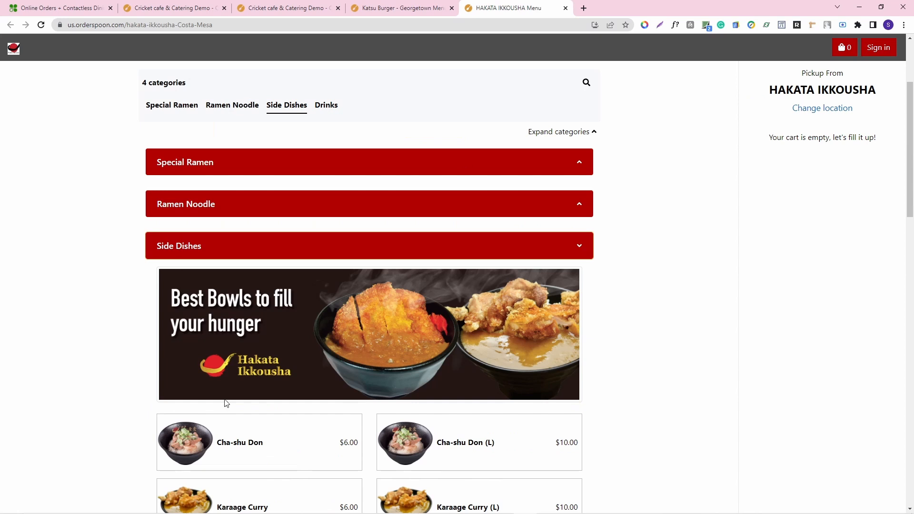
{"action": "scroll", "coordinate": [226, 404], "scroll_direction": "down", "scroll_amount": 12}
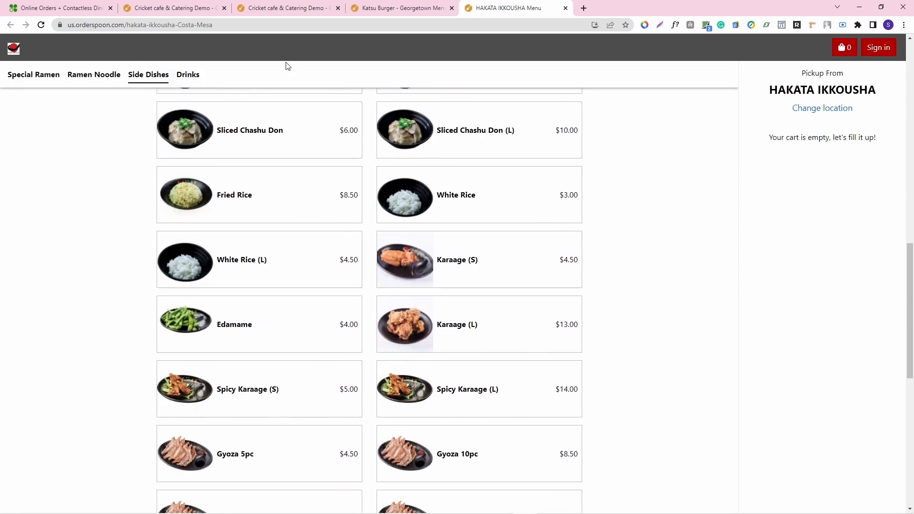
{"action": "left_click", "coordinate": [285, 8]}
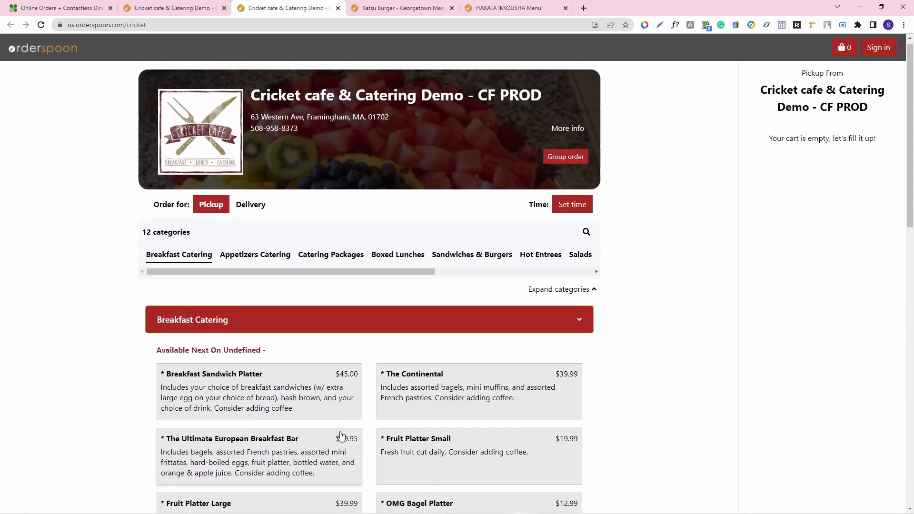
{"action": "left_click", "coordinate": [171, 8]}
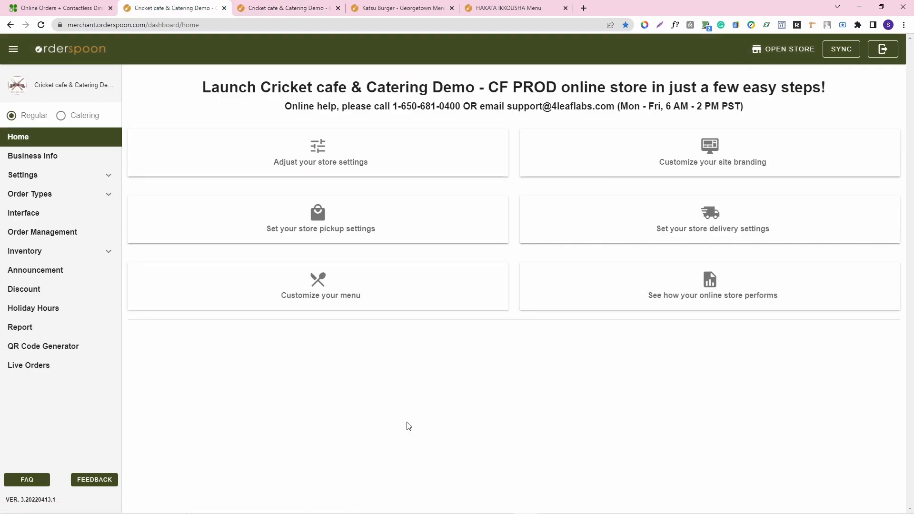
- Switch to the BlueStacks App Player and maximize its window to show the Clover apps
{"action": "mouse_move", "coordinate": [525, 512]}
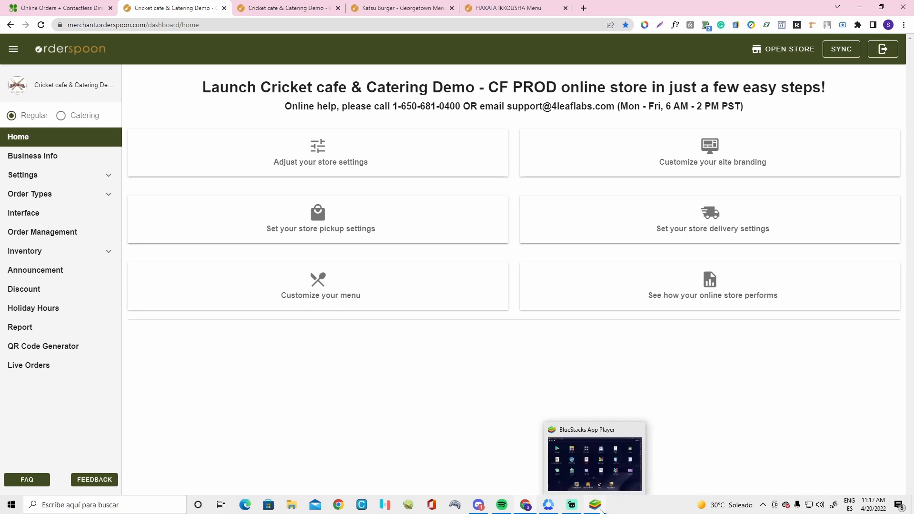
{"action": "left_click", "coordinate": [595, 505]}
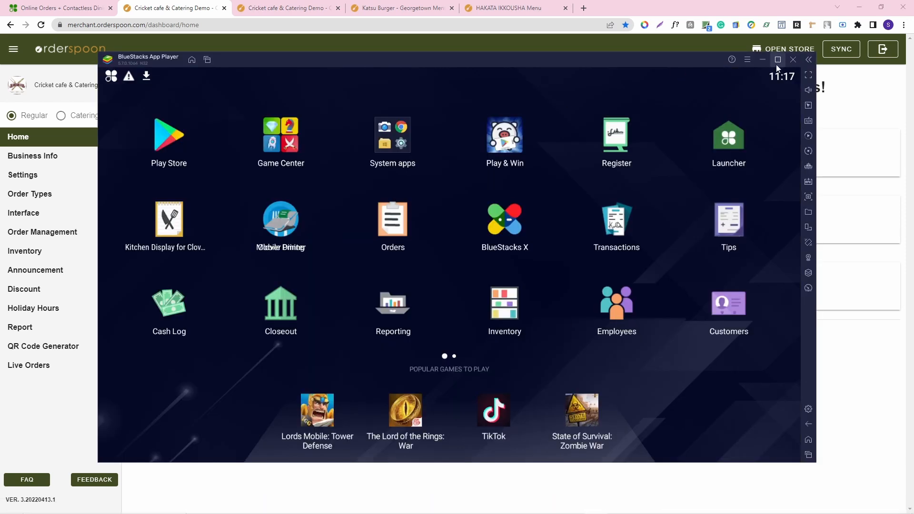
{"action": "left_click", "coordinate": [777, 60]}
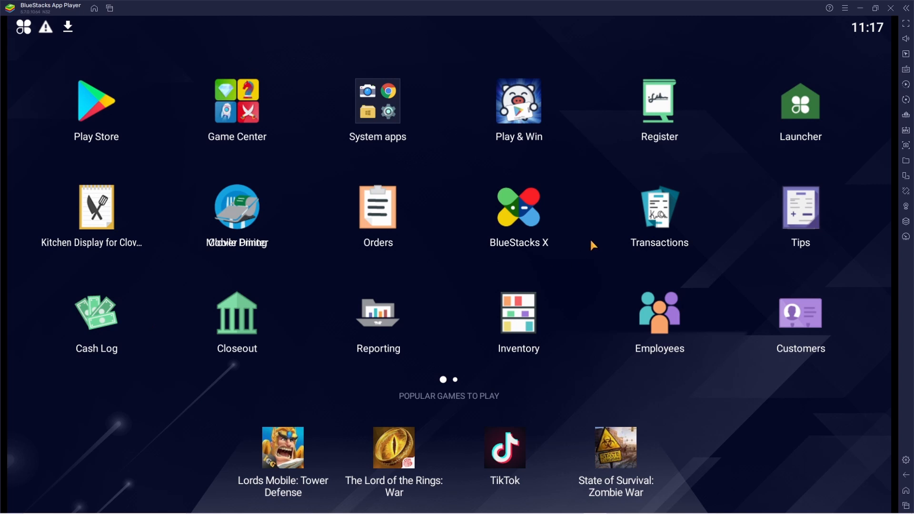
- Open Orderspoon Online Order from the second page of apps and look through its orders list
{"action": "left_click_drag", "start_coordinate": [592, 245], "coordinate": [184, 259]}
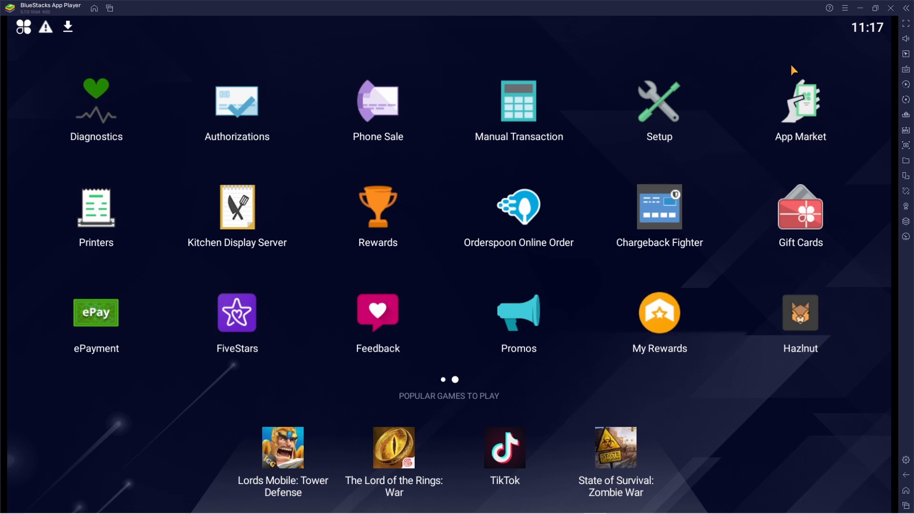
{"action": "left_click", "coordinate": [516, 224]}
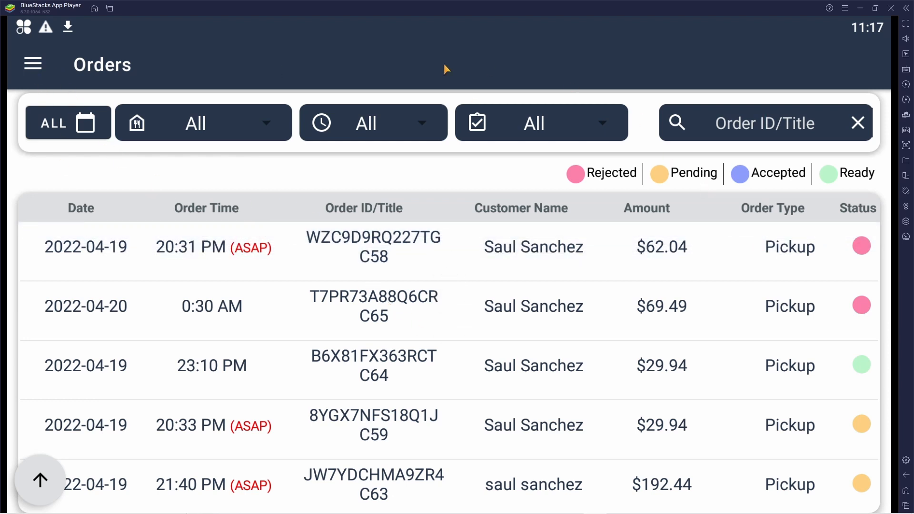
{"action": "scroll", "coordinate": [278, 278], "scroll_direction": "down", "scroll_amount": 3}
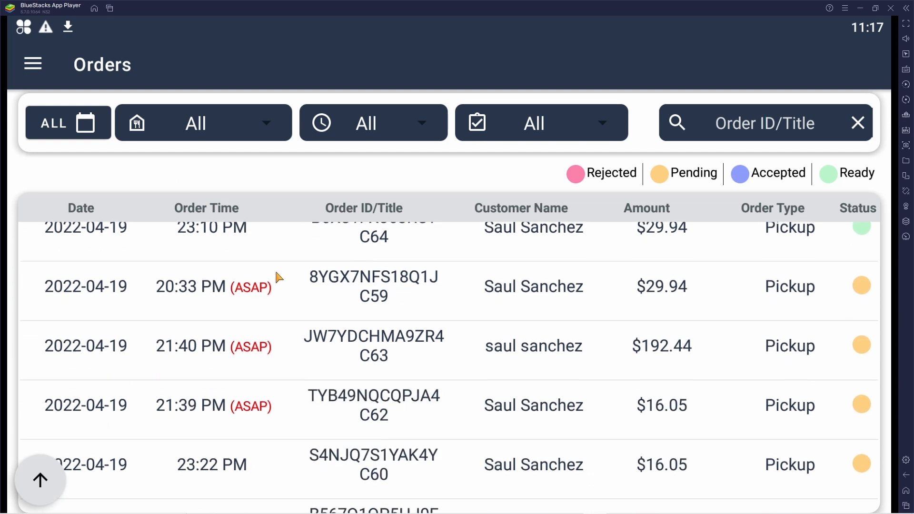
{"action": "scroll", "coordinate": [362, 303], "scroll_direction": "down", "scroll_amount": 1}
{"action": "scroll", "coordinate": [357, 322], "scroll_direction": "up", "scroll_amount": 4}
{"action": "scroll", "coordinate": [234, 300], "scroll_direction": "down", "scroll_amount": 4}
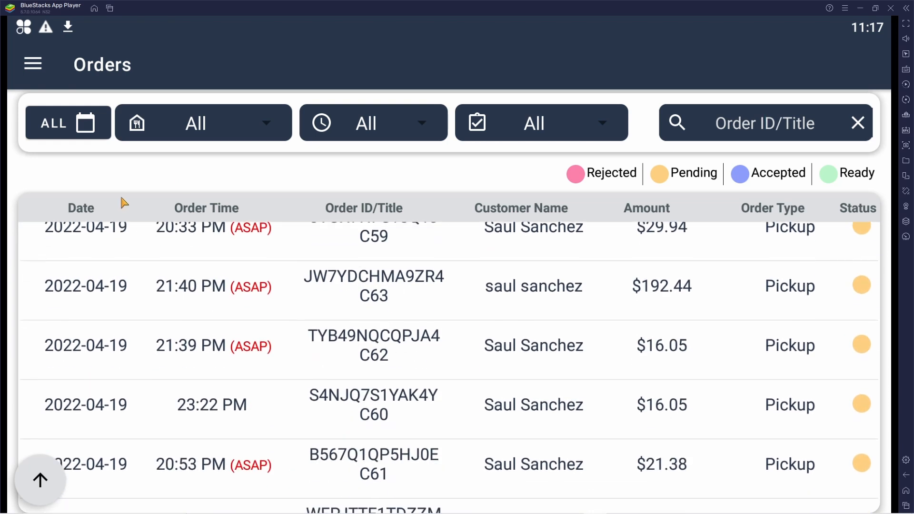
{"action": "scroll", "coordinate": [444, 302], "scroll_direction": "down", "scroll_amount": 2}
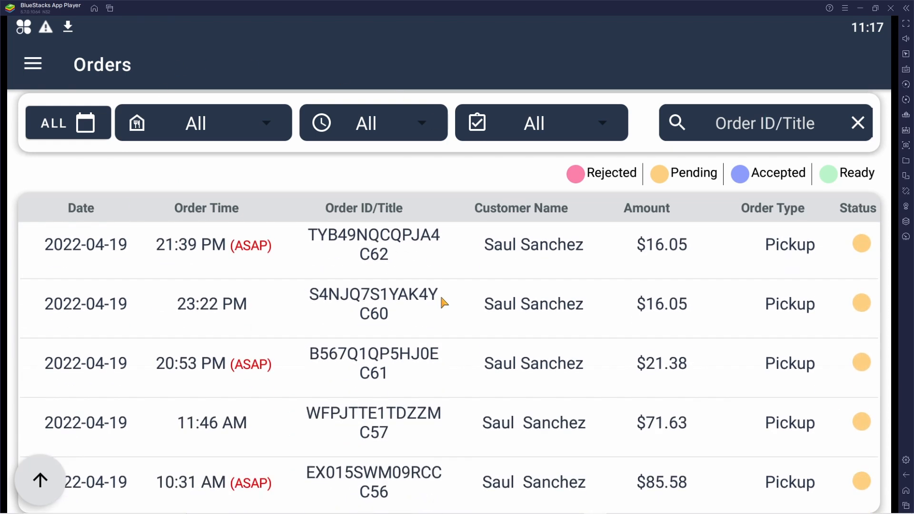
{"action": "scroll", "coordinate": [602, 332], "scroll_direction": "down", "scroll_amount": 3}
{"action": "scroll", "coordinate": [601, 332], "scroll_direction": "up", "scroll_amount": 8}
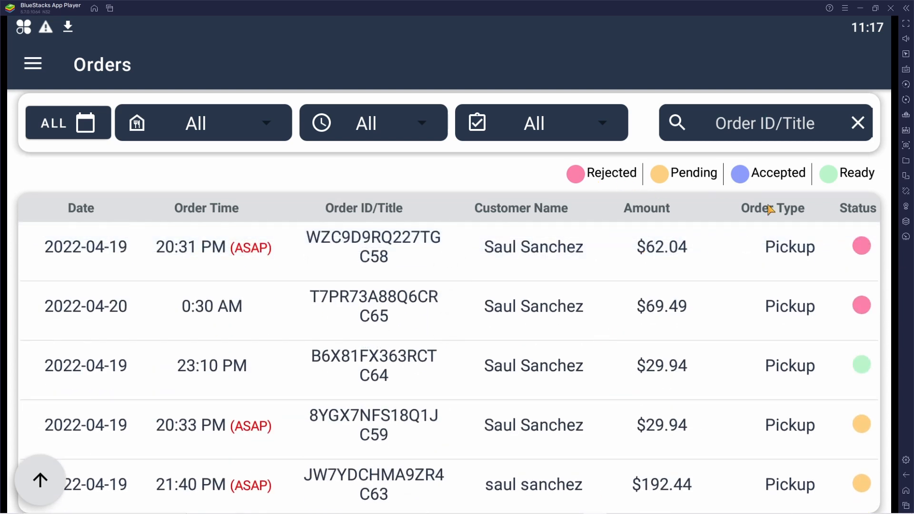
{"action": "left_click", "coordinate": [787, 257]}
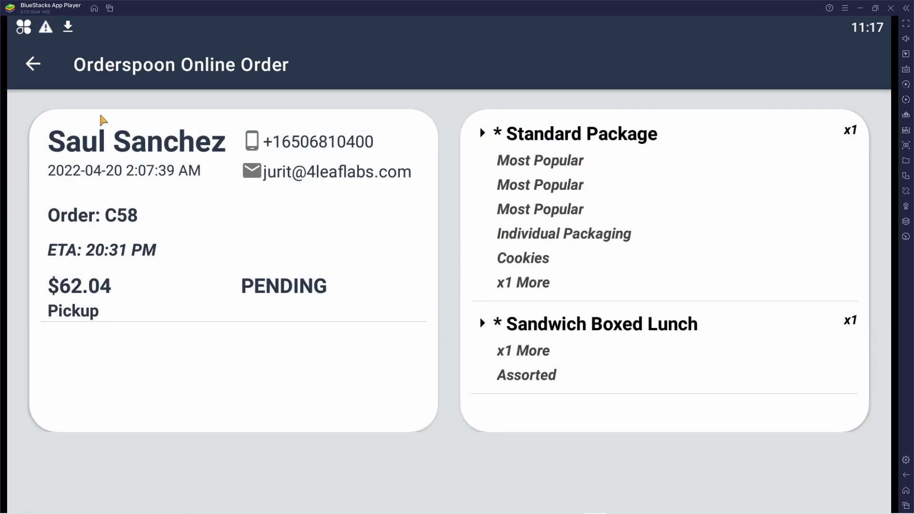
{"action": "left_click", "coordinate": [41, 70]}
{"action": "scroll", "coordinate": [667, 333], "scroll_direction": "down", "scroll_amount": 3}
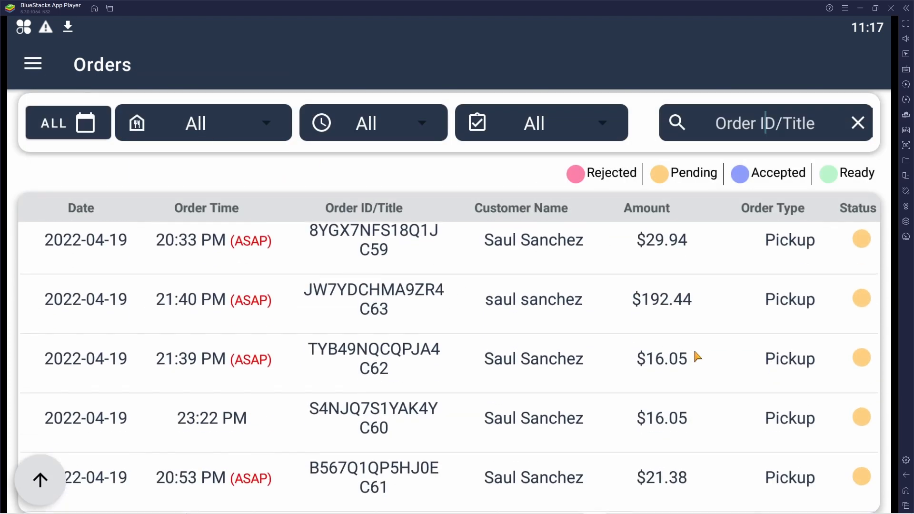
{"action": "scroll", "coordinate": [696, 356], "scroll_direction": "down", "scroll_amount": 5}
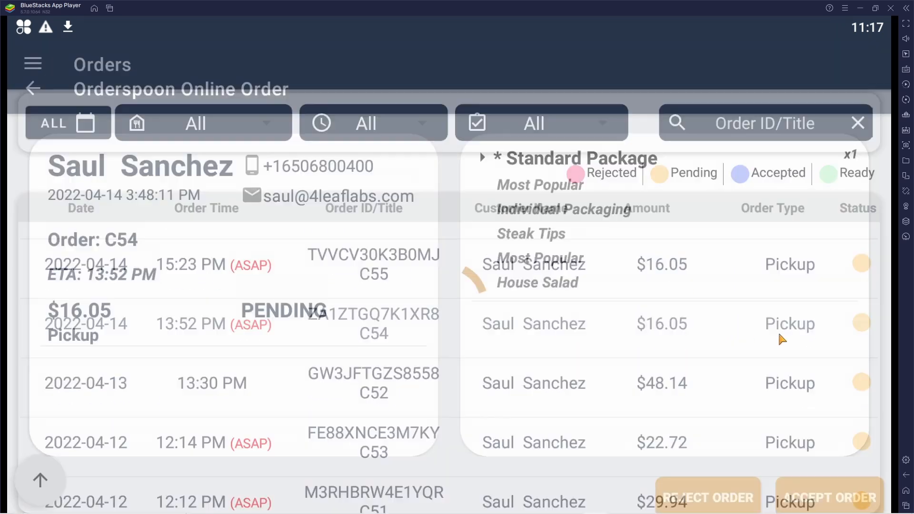
{"action": "left_click", "coordinate": [782, 339]}
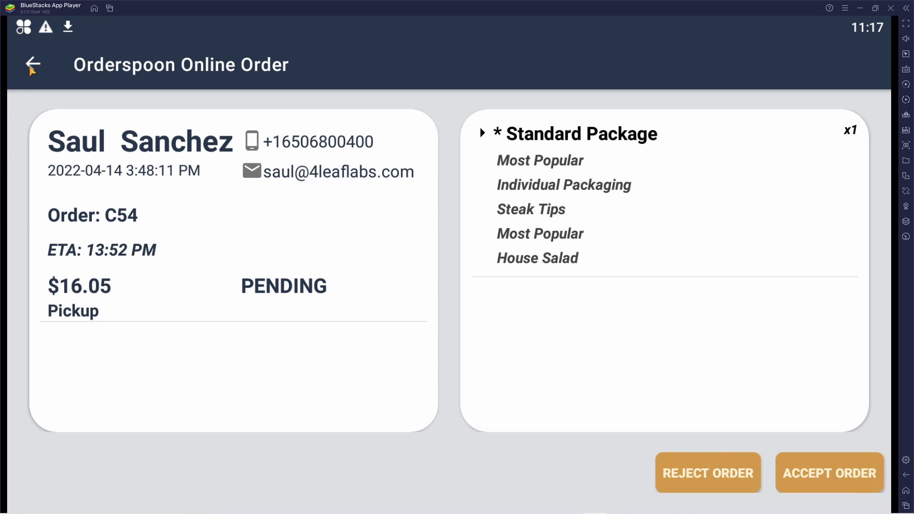
{"action": "left_click", "coordinate": [32, 65]}
- Look over the navigation menu's settings, order type, inventory and other sections and open the inventory Items page
{"action": "left_click", "coordinate": [34, 64]}
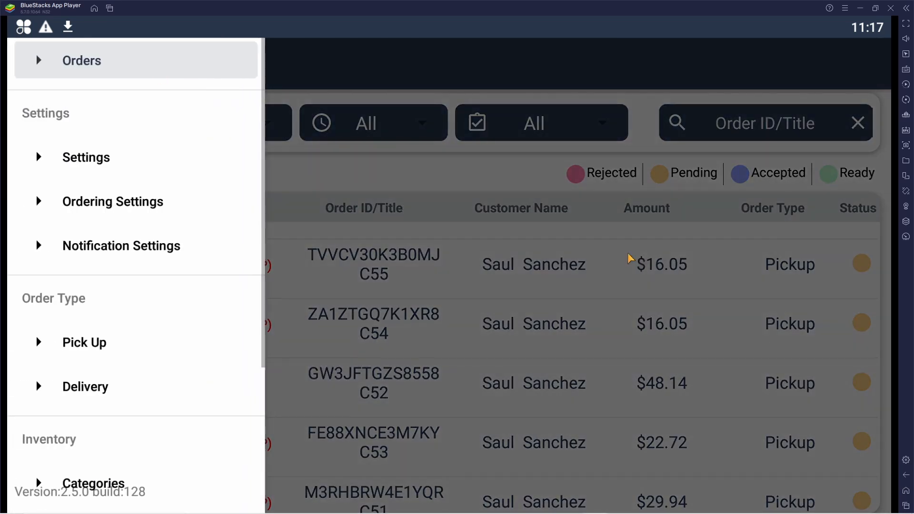
{"action": "left_click", "coordinate": [457, 175]}
{"action": "left_click", "coordinate": [31, 63]}
{"action": "scroll", "coordinate": [141, 185], "scroll_direction": "down", "scroll_amount": 5}
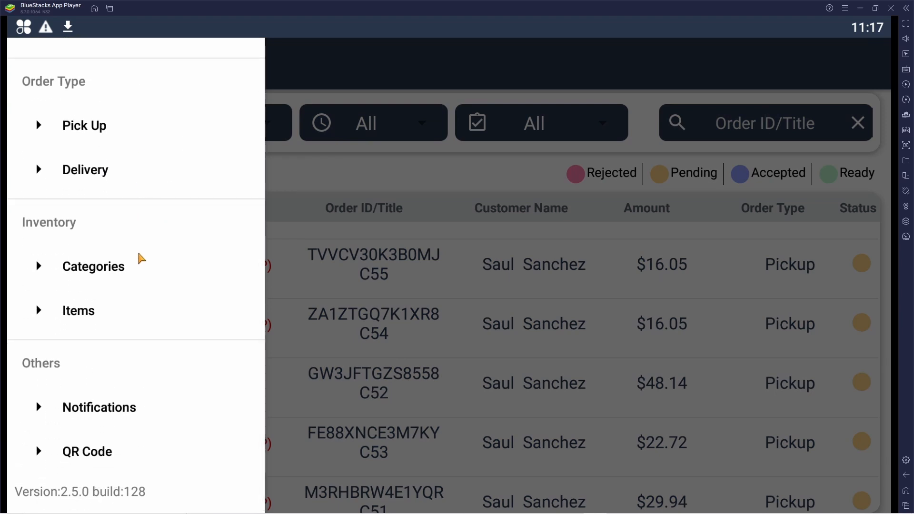
{"action": "scroll", "coordinate": [141, 258], "scroll_direction": "up", "scroll_amount": 5}
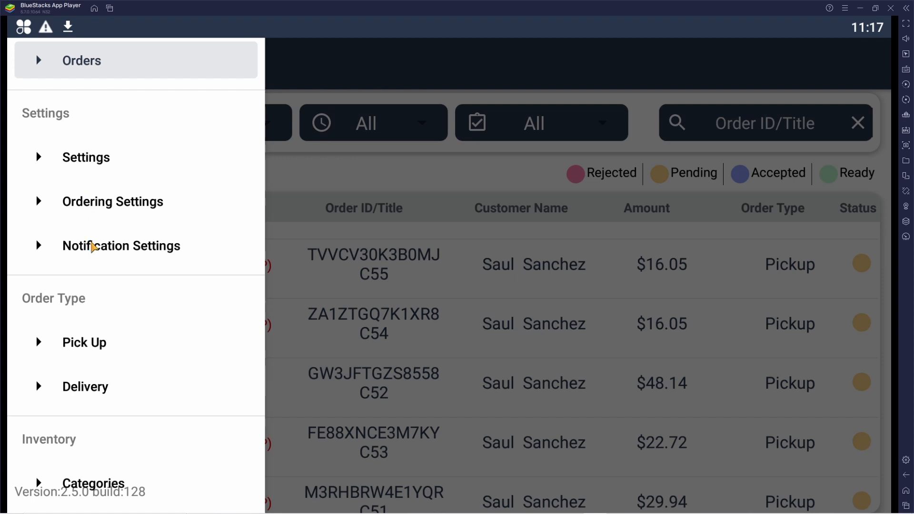
{"action": "scroll", "coordinate": [97, 245], "scroll_direction": "down", "scroll_amount": 5}
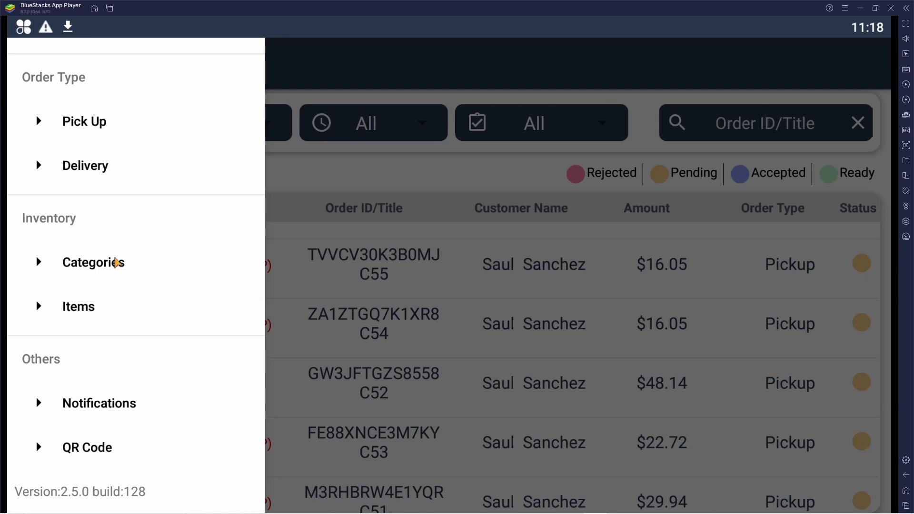
{"action": "scroll", "coordinate": [114, 262], "scroll_direction": "up", "scroll_amount": 3}
{"action": "left_click", "coordinate": [72, 456]}
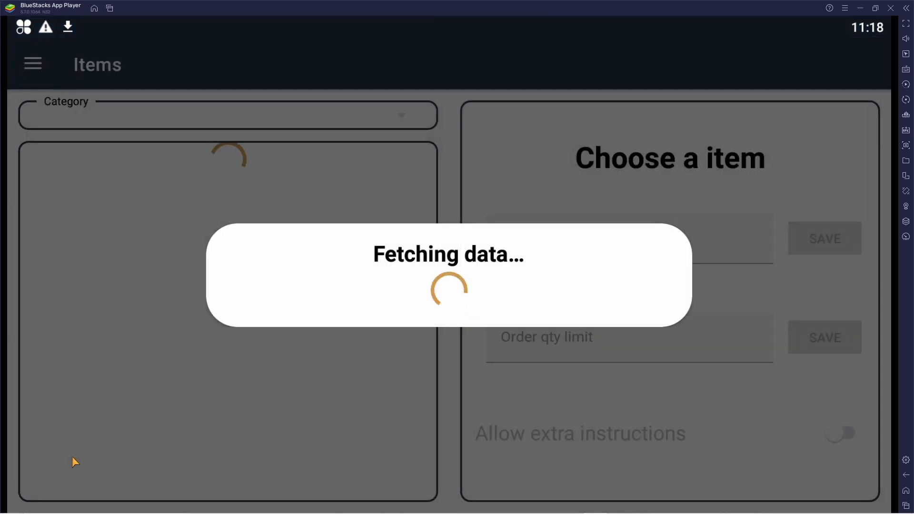
{"action": "scroll", "coordinate": [366, 205], "scroll_direction": "down", "scroll_amount": 3}
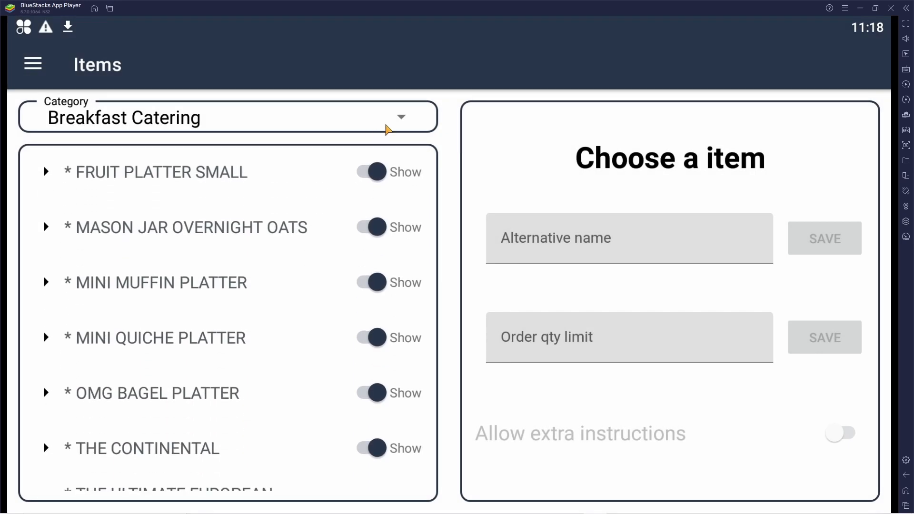
- Turn the Fruit Platter Small item's visibility off and on again and display the Boxed Lunches category
{"action": "left_click", "coordinate": [377, 174]}
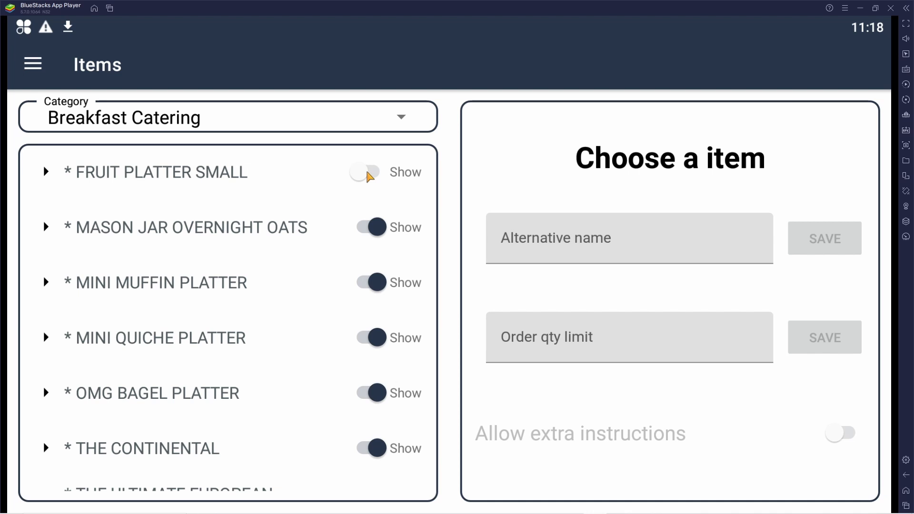
{"action": "left_click", "coordinate": [368, 174]}
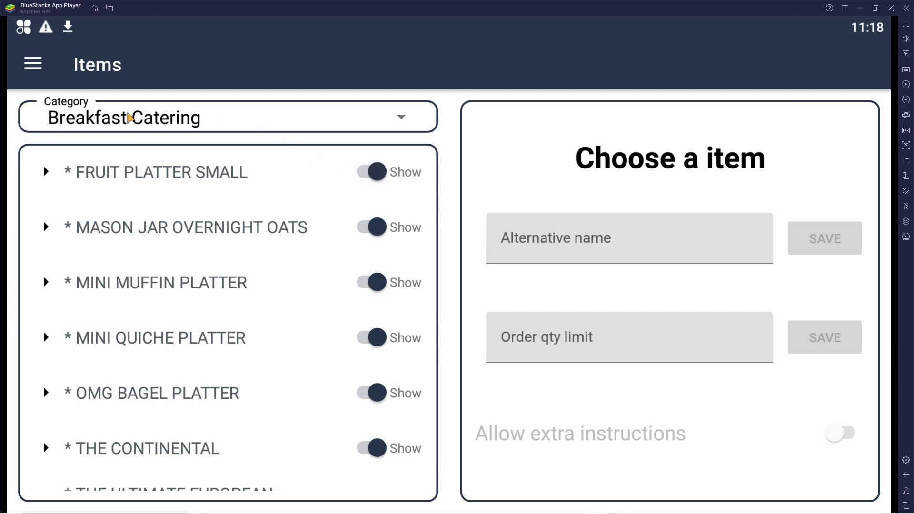
{"action": "left_click", "coordinate": [127, 116]}
{"action": "left_click", "coordinate": [97, 260]}
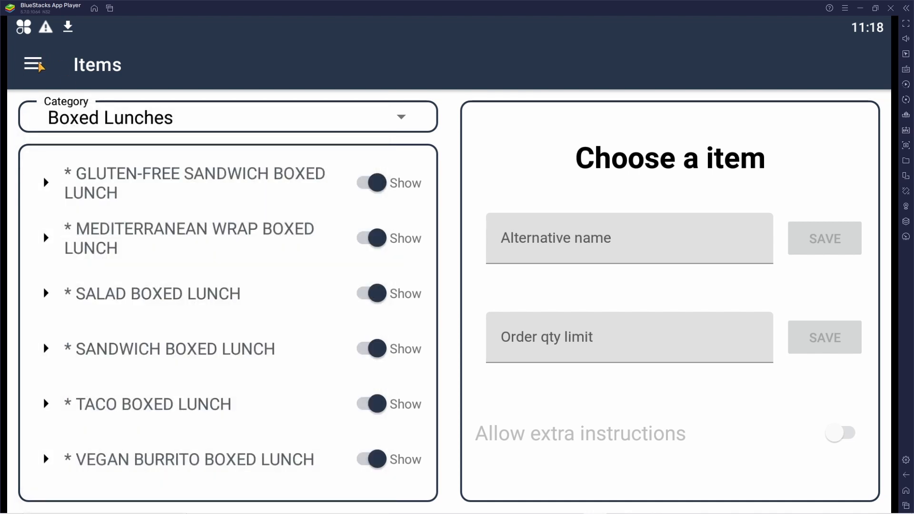
- Open the general Settings page to review its alert and printing options and go back to the Android home screen
{"action": "left_click", "coordinate": [33, 64]}
{"action": "scroll", "coordinate": [95, 214], "scroll_direction": "up", "scroll_amount": 2}
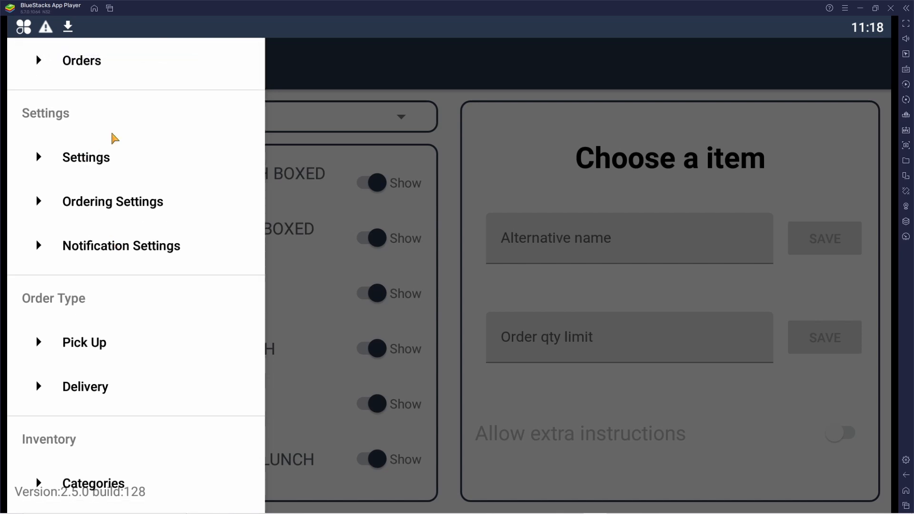
{"action": "scroll", "coordinate": [142, 300], "scroll_direction": "down", "scroll_amount": 2}
{"action": "scroll", "coordinate": [119, 267], "scroll_direction": "up", "scroll_amount": 2}
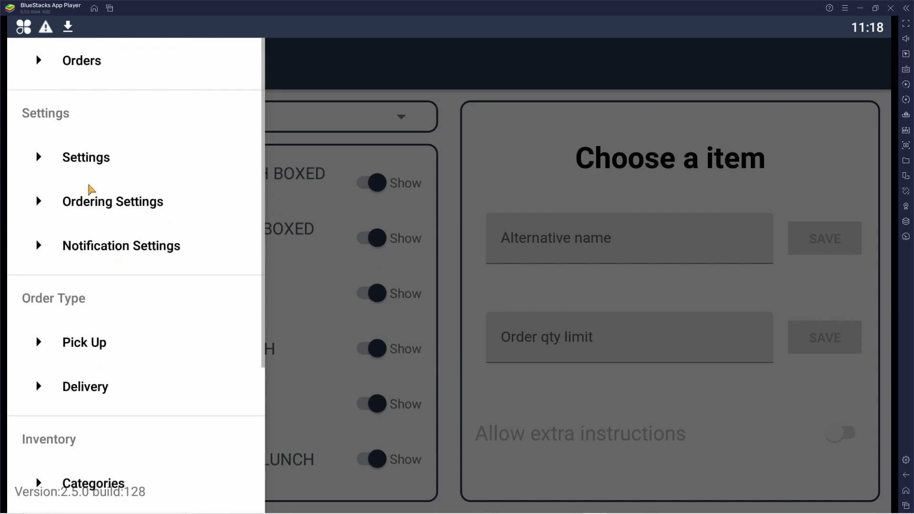
{"action": "left_click", "coordinate": [90, 159]}
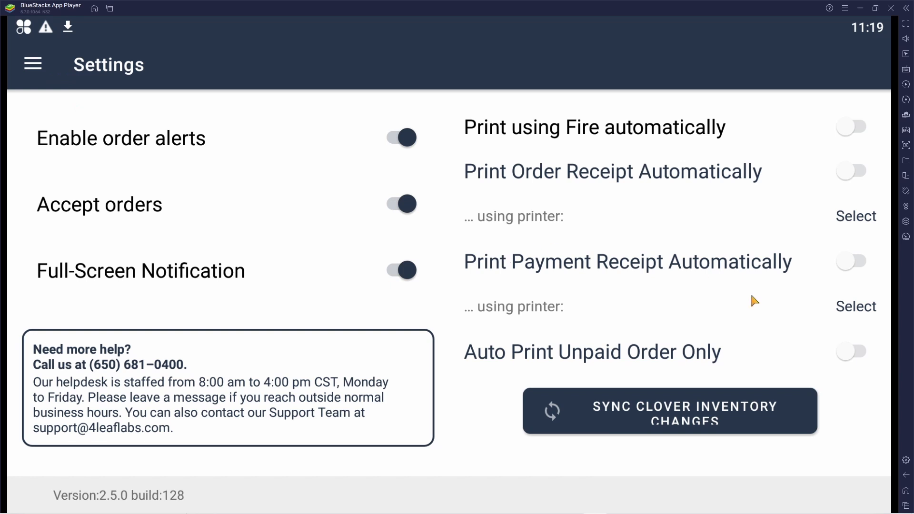
{"action": "left_click", "coordinate": [906, 476]}
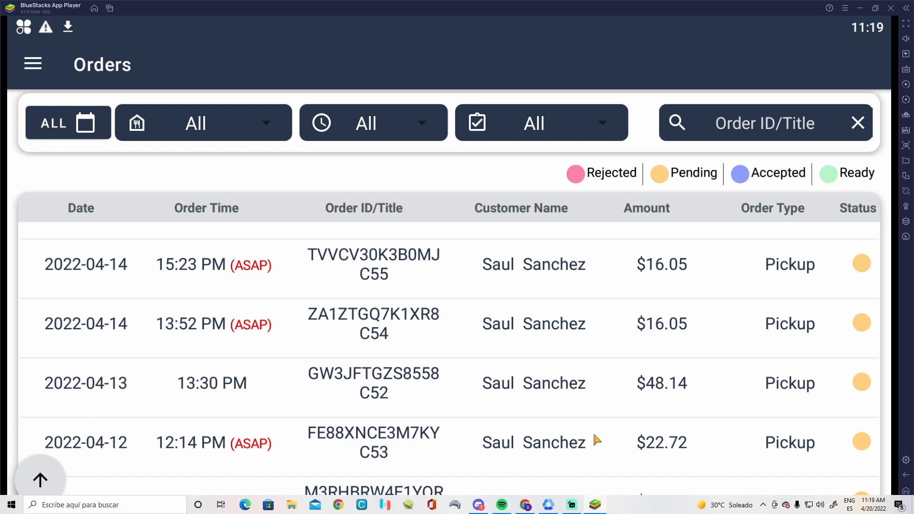
{"action": "left_click", "coordinate": [905, 475]}
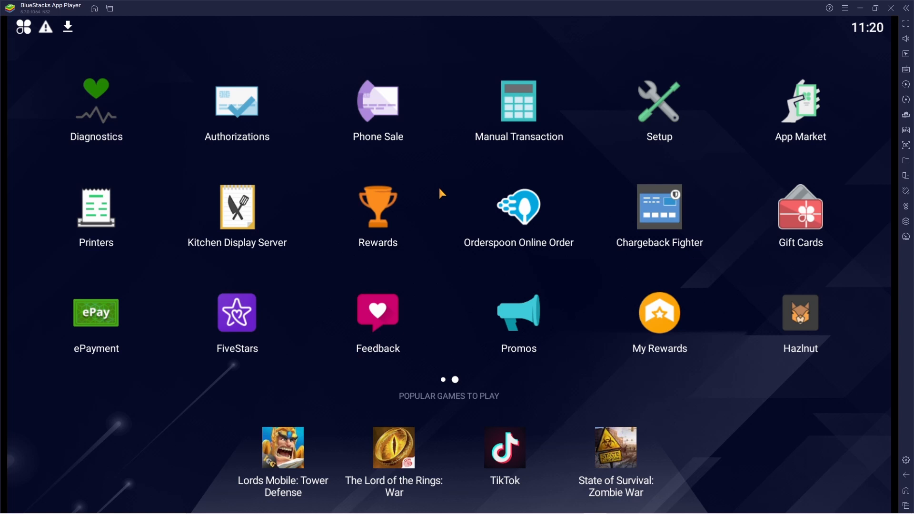
{"action": "mouse_move", "coordinate": [538, 508]}
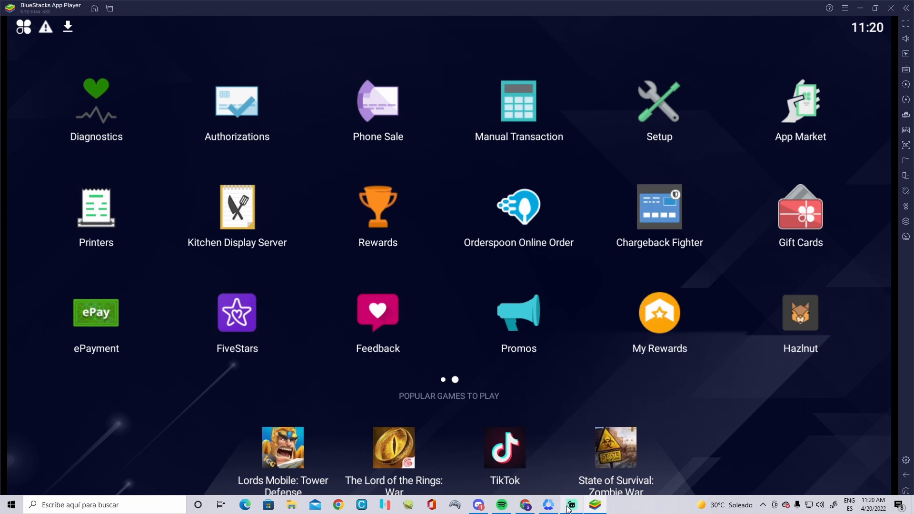
{"action": "mouse_move", "coordinate": [568, 508]}
{"action": "mouse_move", "coordinate": [570, 459]}
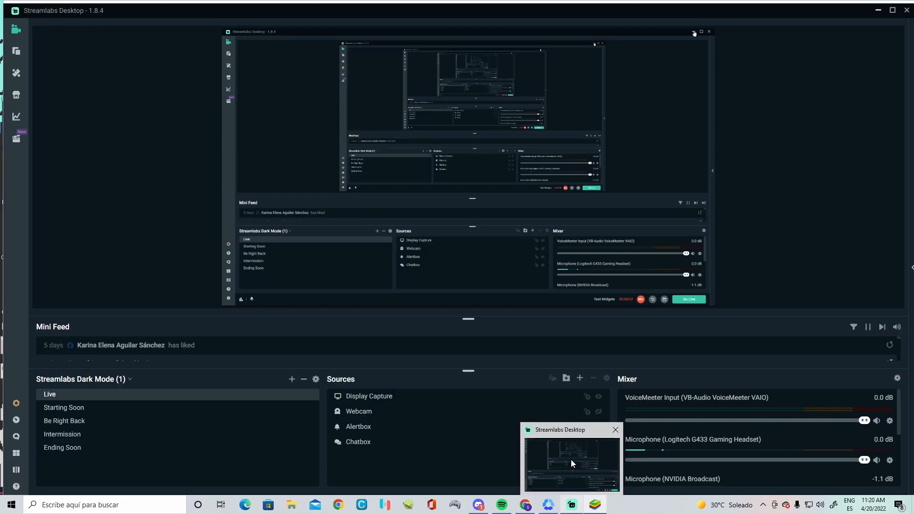